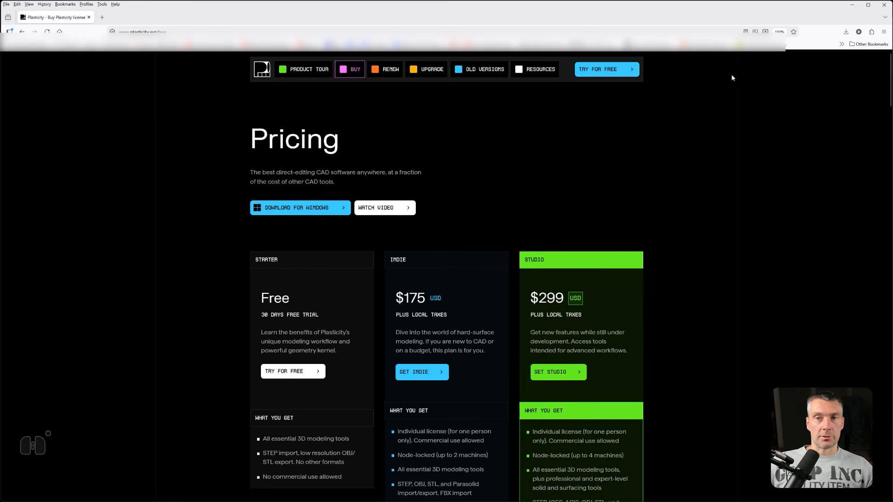
- Switch to Plasticity and, in its preferences, choose the Blender navigation preset and Ultra quality CPU faceting
click(852, 4)
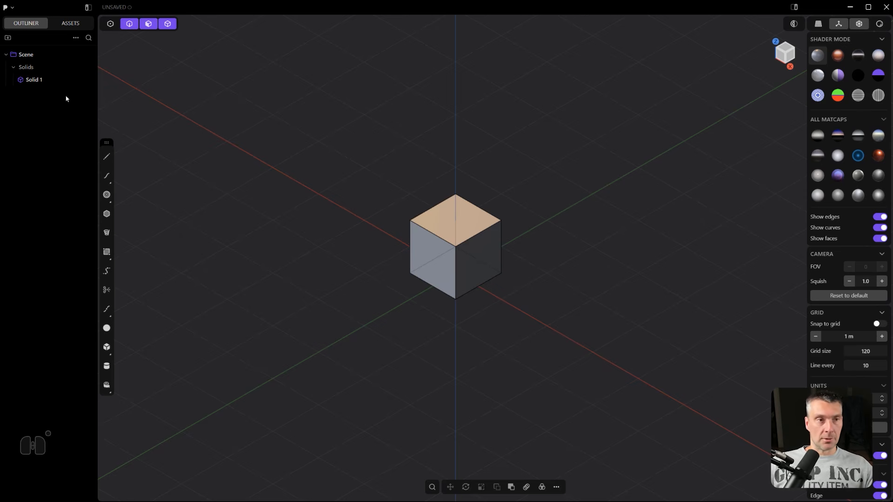
click(11, 8)
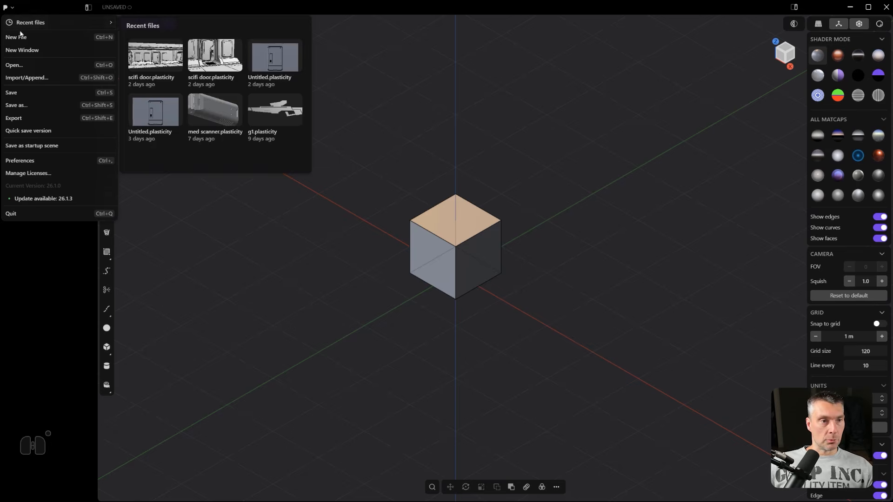
click(20, 160)
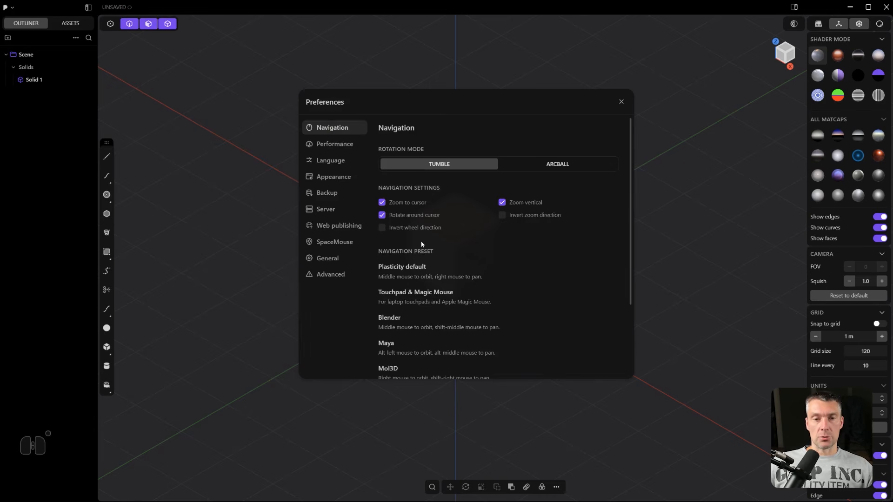
scroll(423, 242, down, 3)
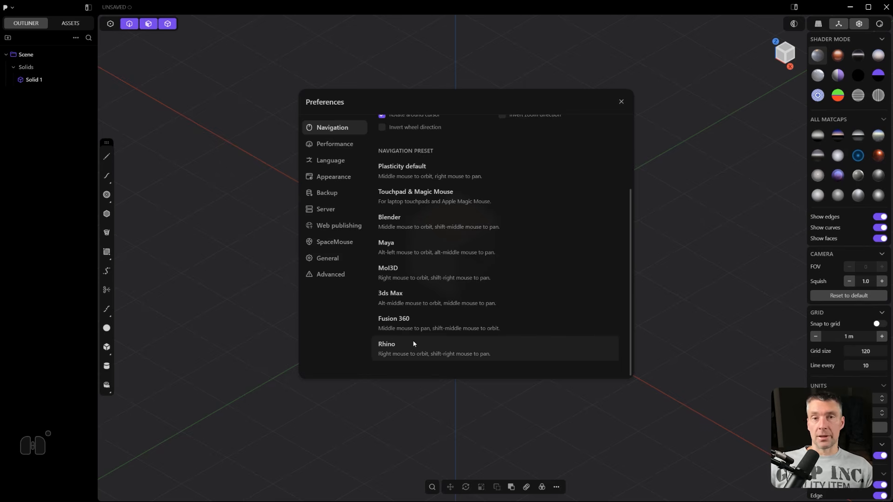
click(415, 223)
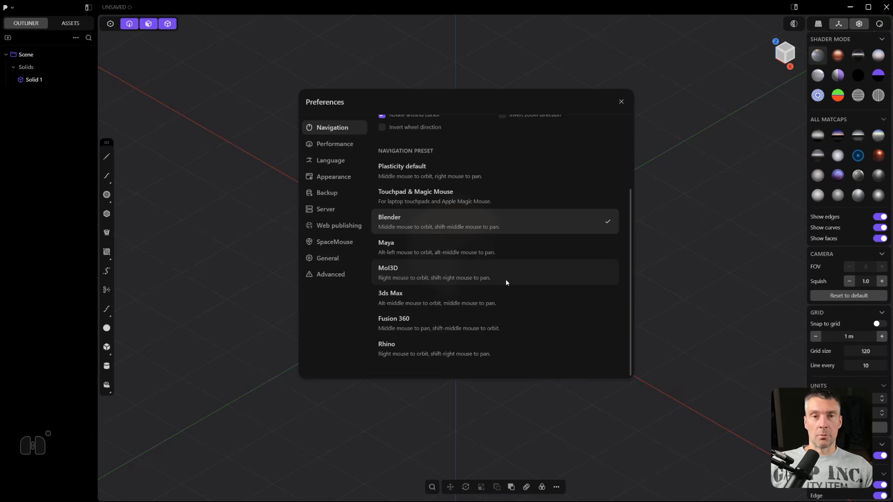
scroll(506, 271, up, 3)
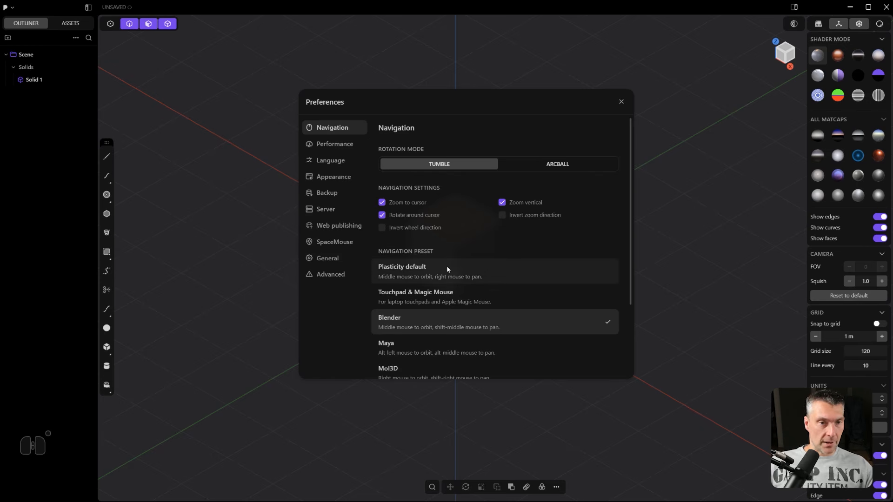
click(328, 147)
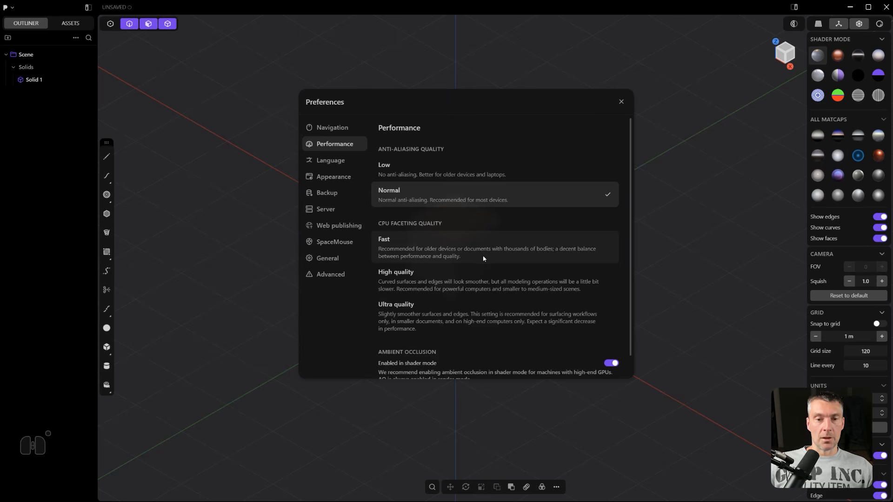
click(476, 320)
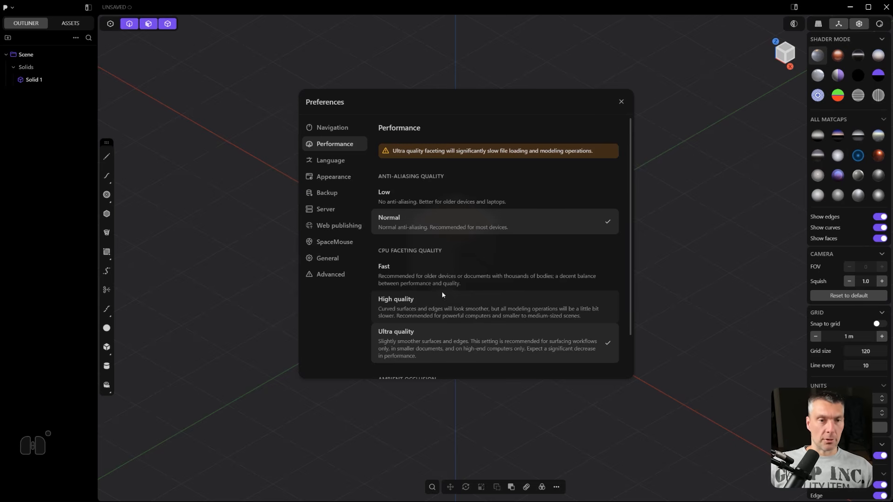
- Try the teal and second purple accent colours in the Appearance preferences, and restore the first purple
click(334, 177)
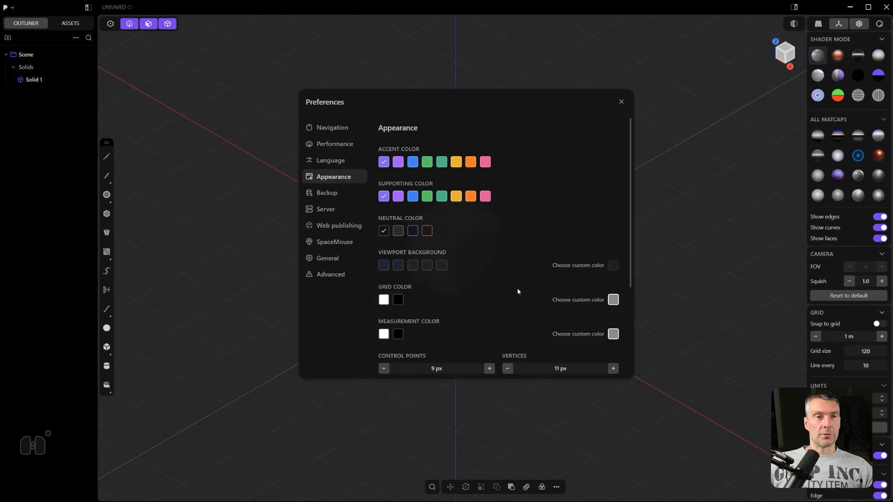
click(441, 161)
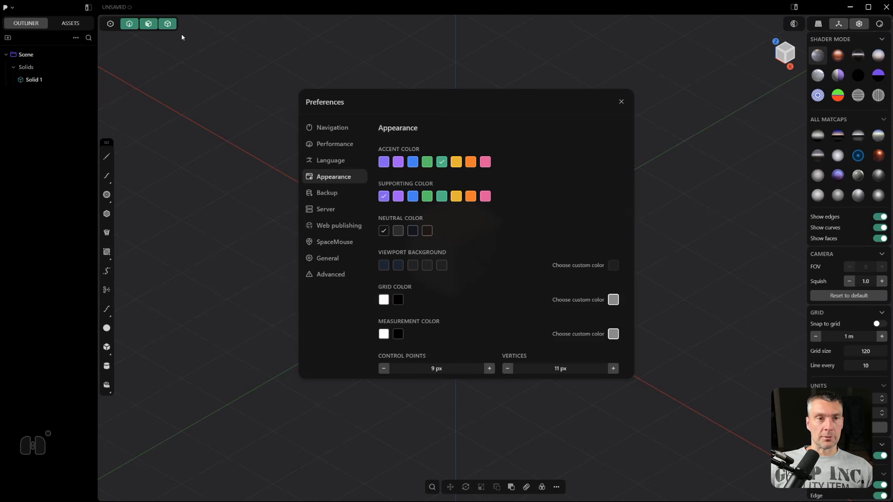
click(398, 161)
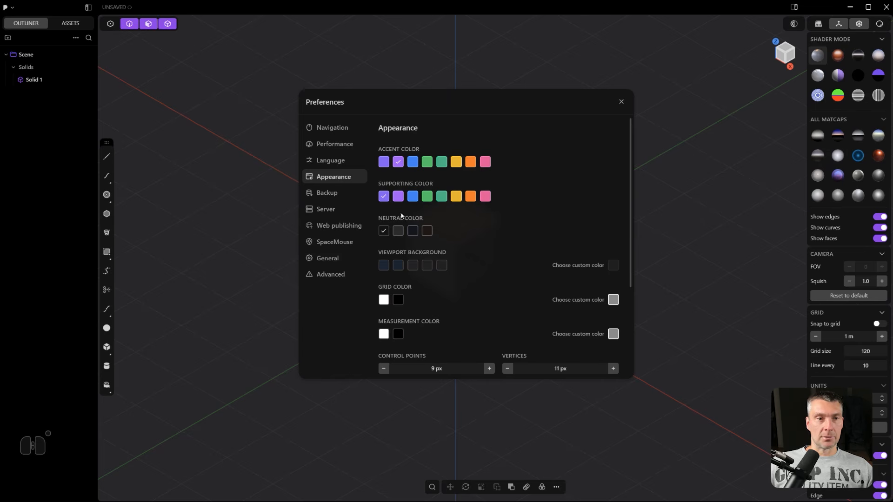
click(383, 162)
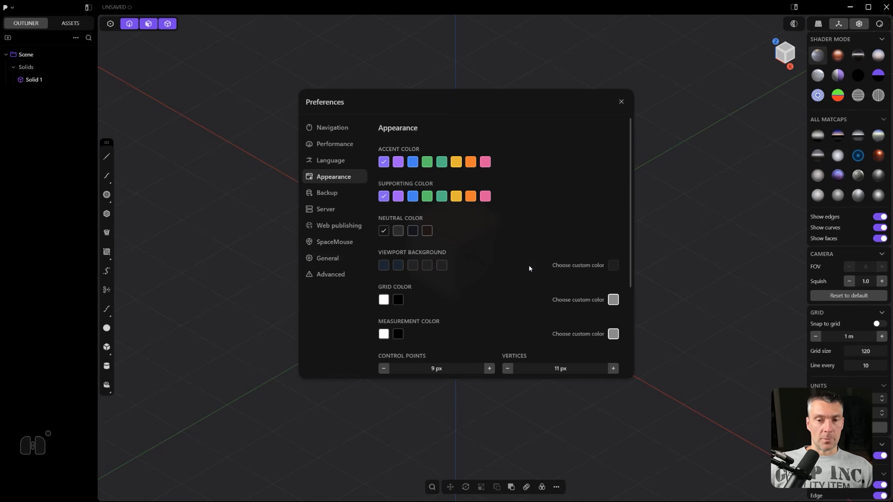
- Try the interface zoom factor at 1.1x in the Appearance preferences and set it to 1.3x
scroll(529, 268, down, 3)
scroll(529, 268, down, 1)
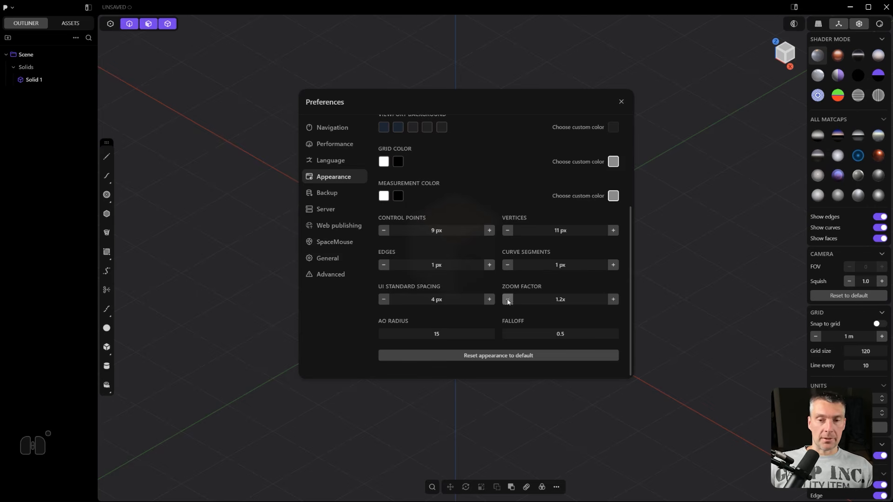
click(507, 299)
click(468, 276)
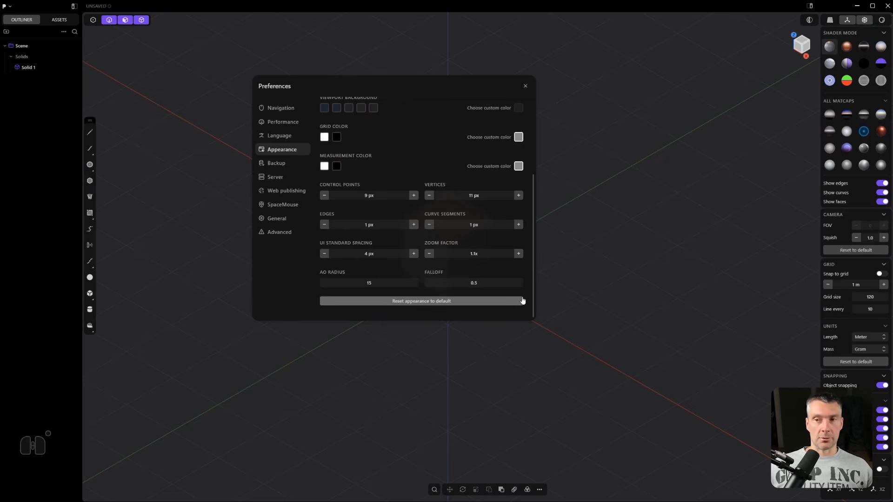
click(518, 253)
click(565, 277)
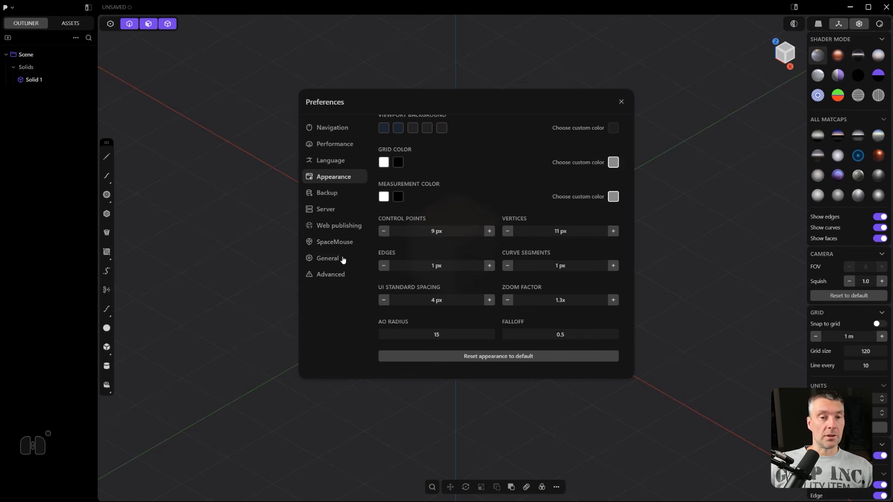
- Review the General and Advanced preferences and close the Preferences dialog
click(346, 267)
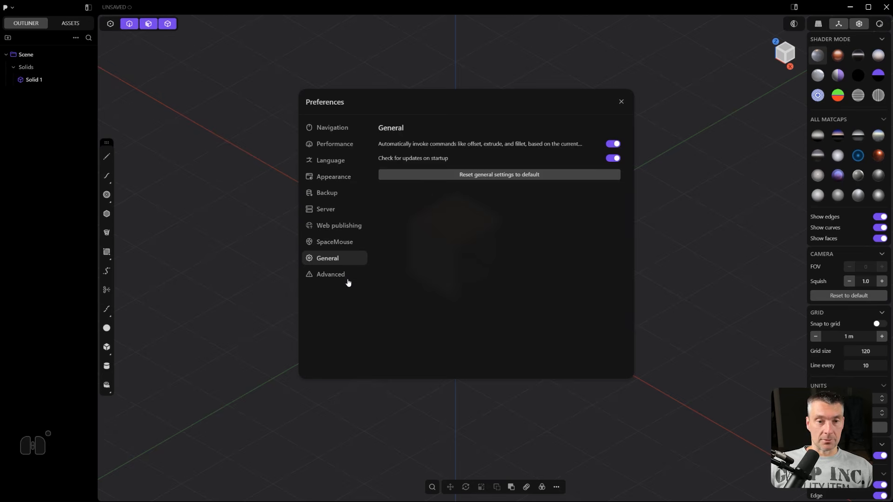
click(347, 278)
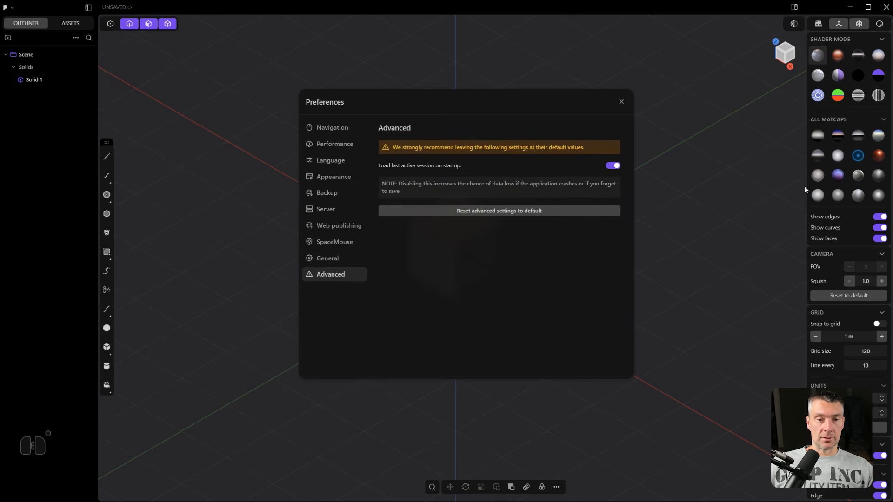
click(621, 102)
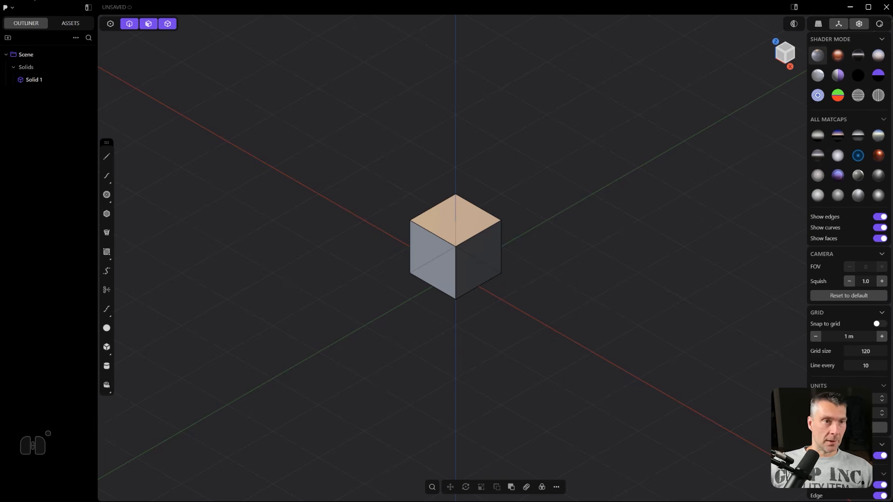
- Hide and restore the outliner sidebar and the viewport settings sidebar
click(86, 8)
click(86, 7)
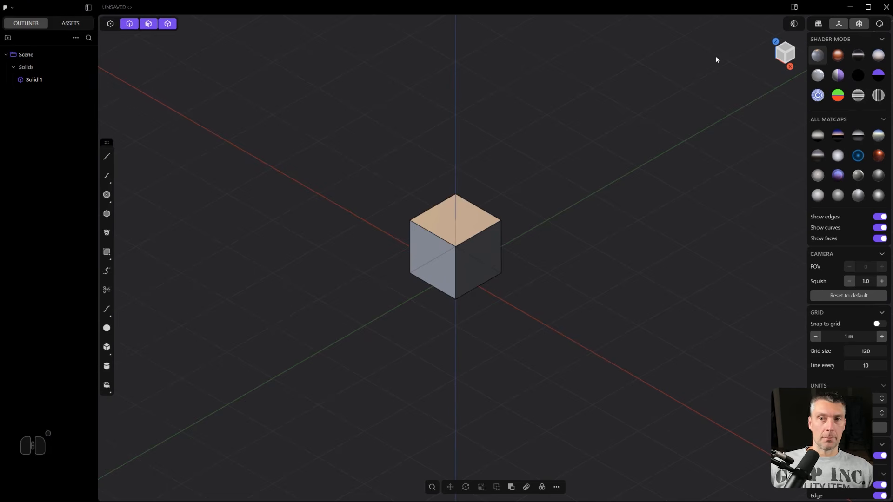
click(794, 8)
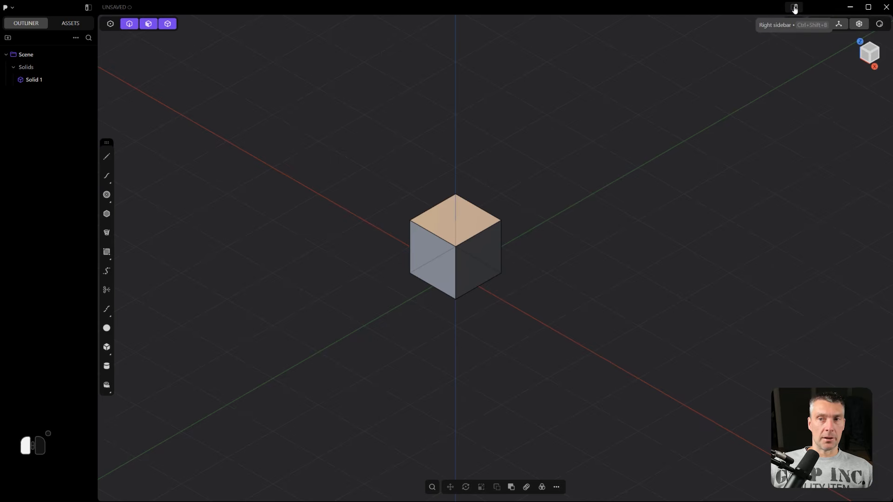
click(794, 8)
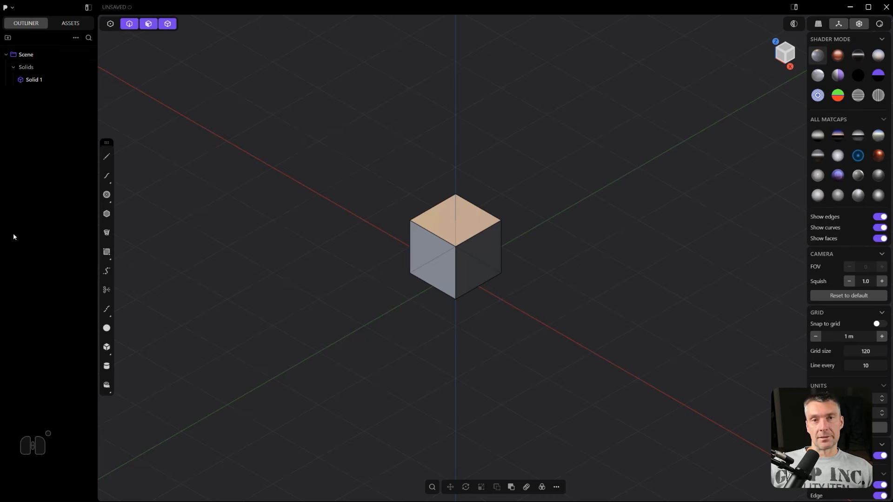
- Select the cube solid in the scene
click(475, 248)
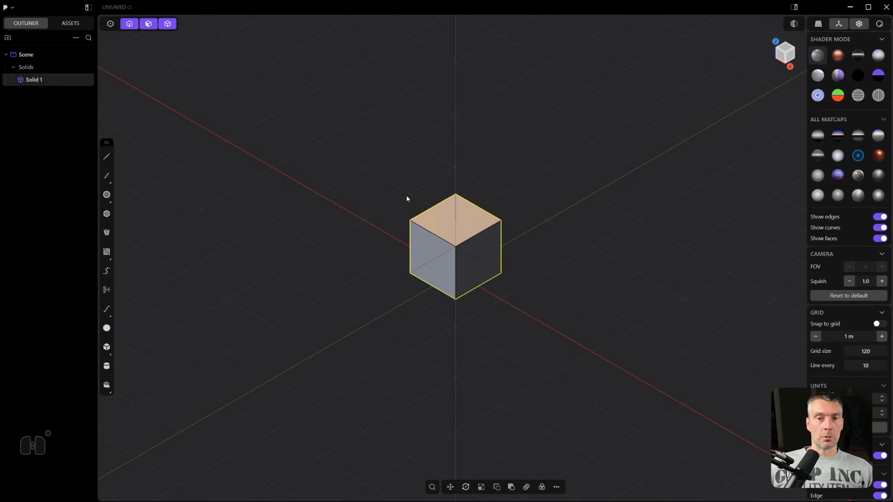
click(92, 78)
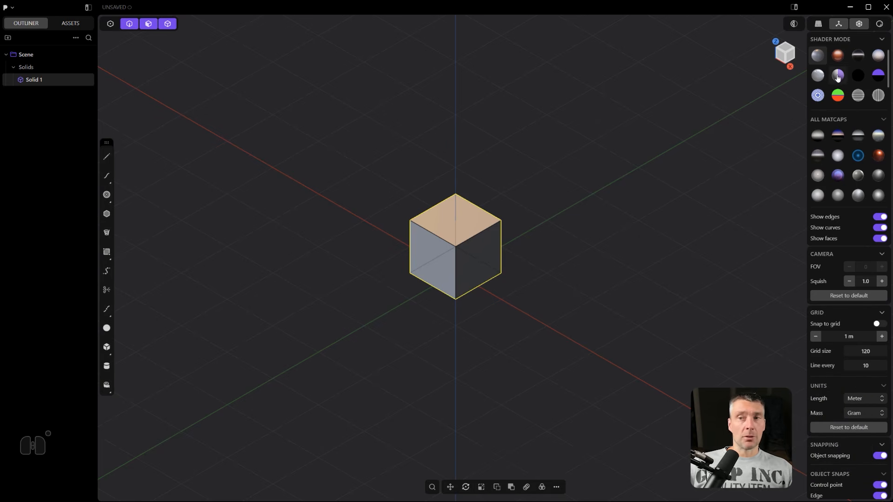
- Preview the copper, dark metallic and half-grey, half-purple shader modes on the cube, and return to the first shader mode
click(837, 55)
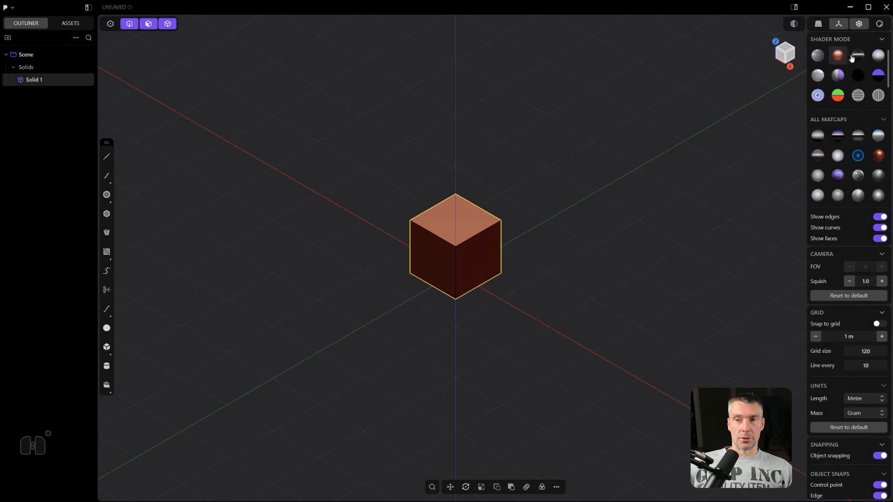
click(858, 55)
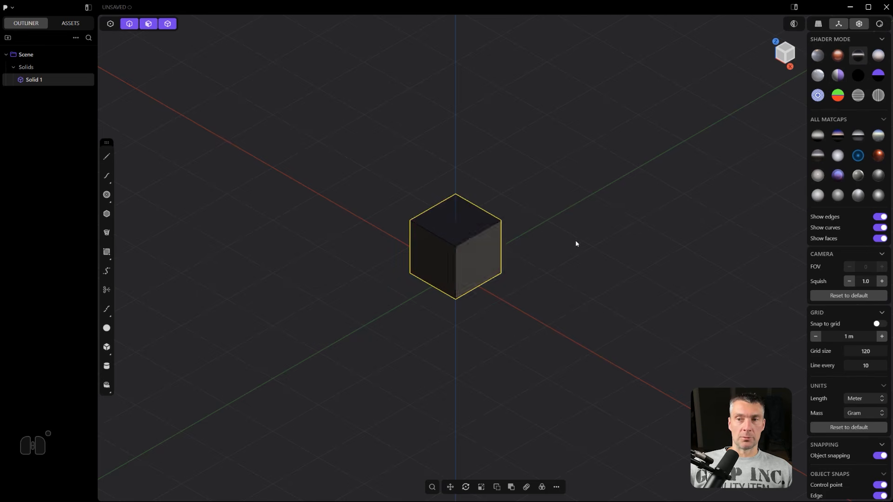
click(838, 76)
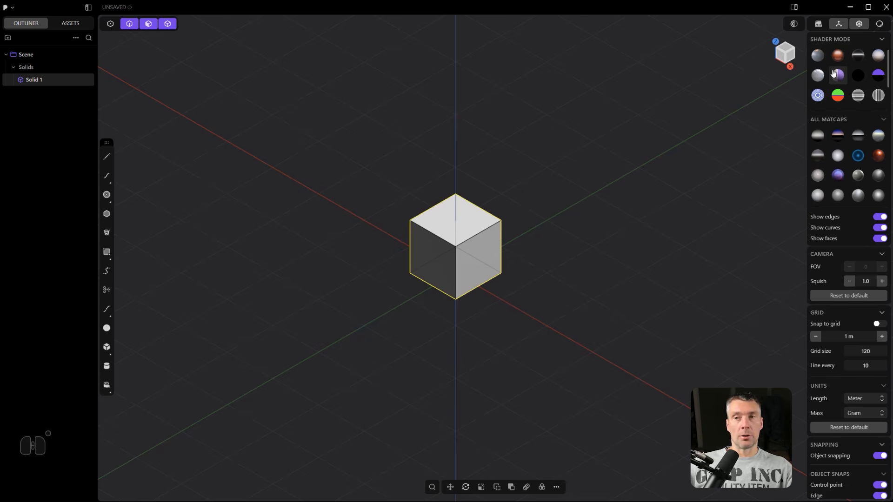
click(817, 55)
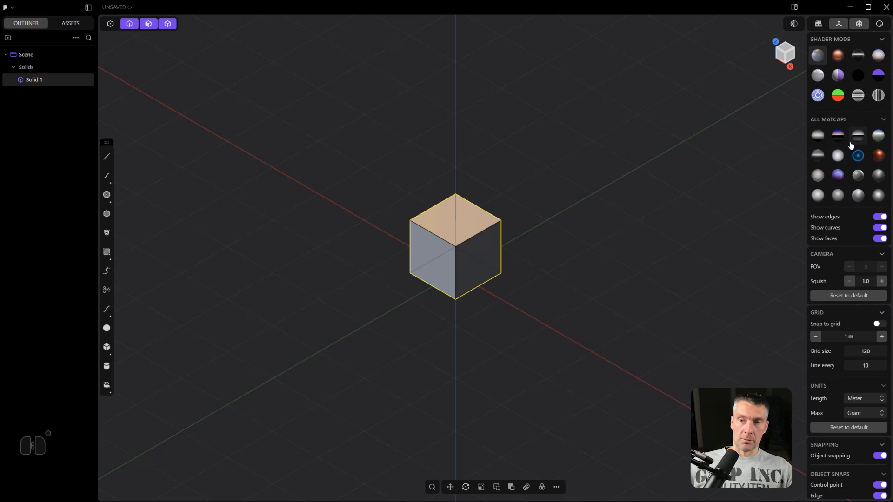
- Collapse the matcap list and examine the grid, units, snapping and plane settings, switching 2D snapping on and off
click(883, 120)
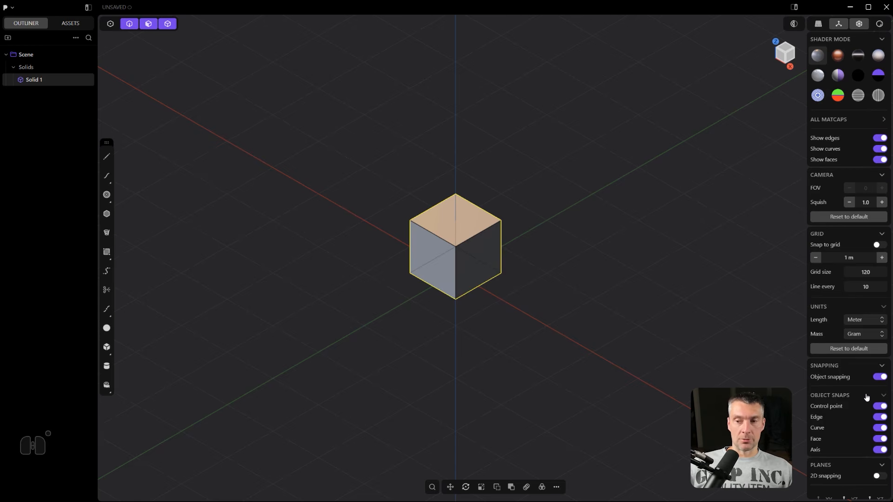
scroll(866, 378, down, 5)
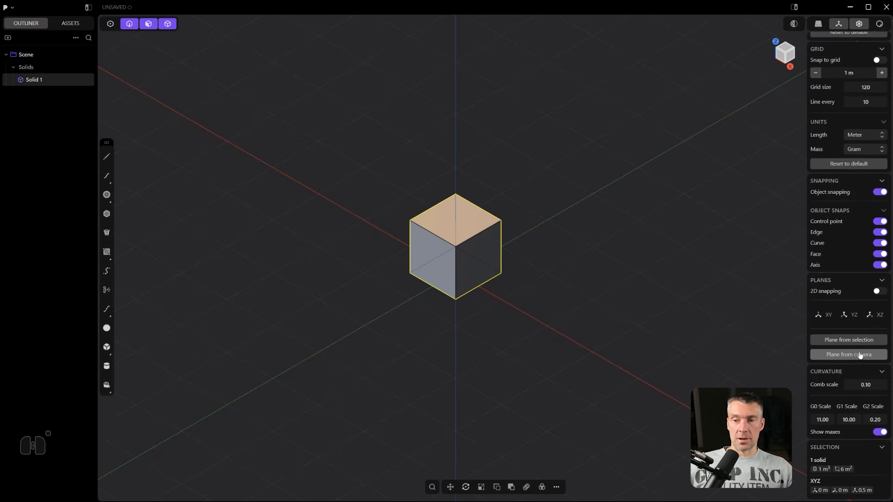
click(881, 293)
click(881, 293)
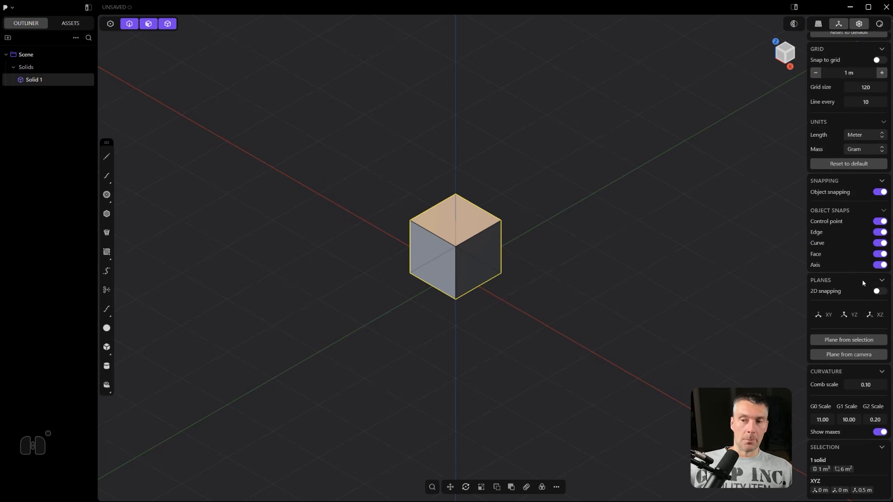
scroll(684, 279, up, 3)
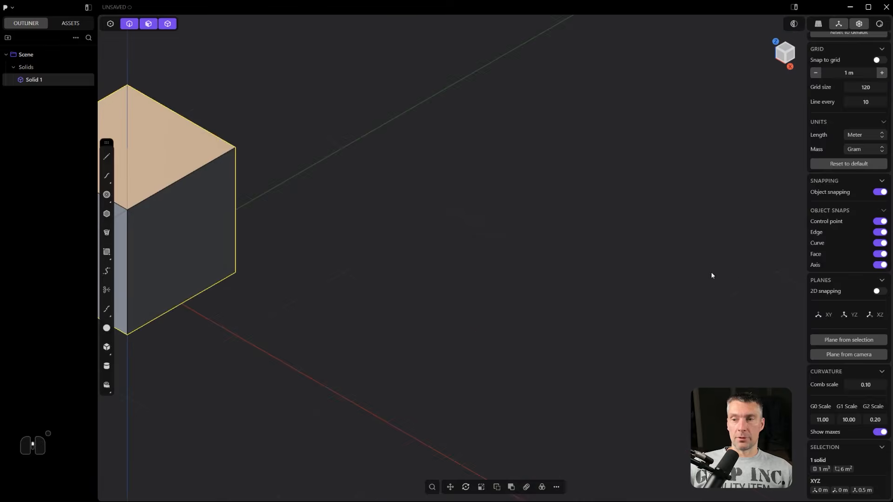
scroll(730, 277, down, 3)
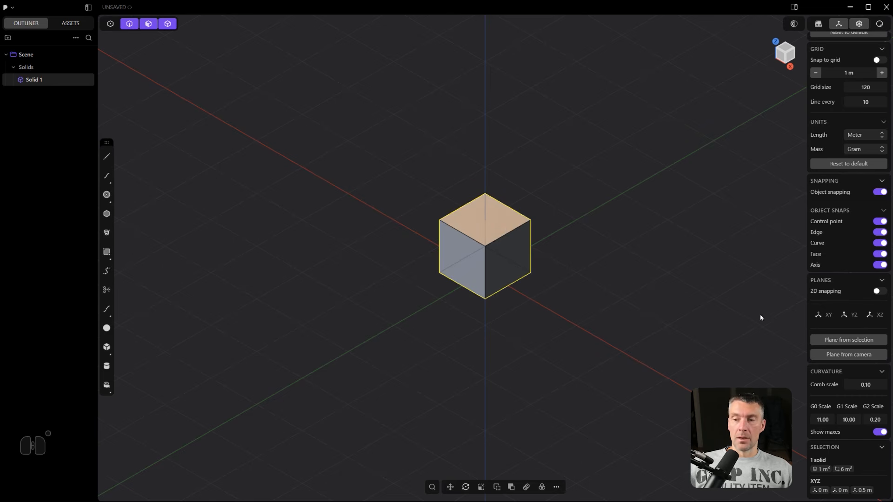
- Set the viewport shader mode to the half-grey, half-purple option so the cube is shaded in plain greys
scroll(859, 403, up, 3)
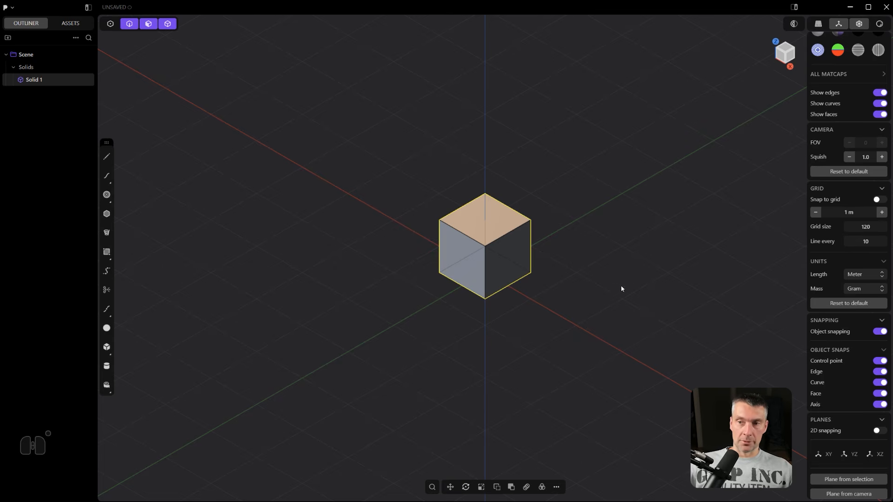
scroll(840, 222, up, 2)
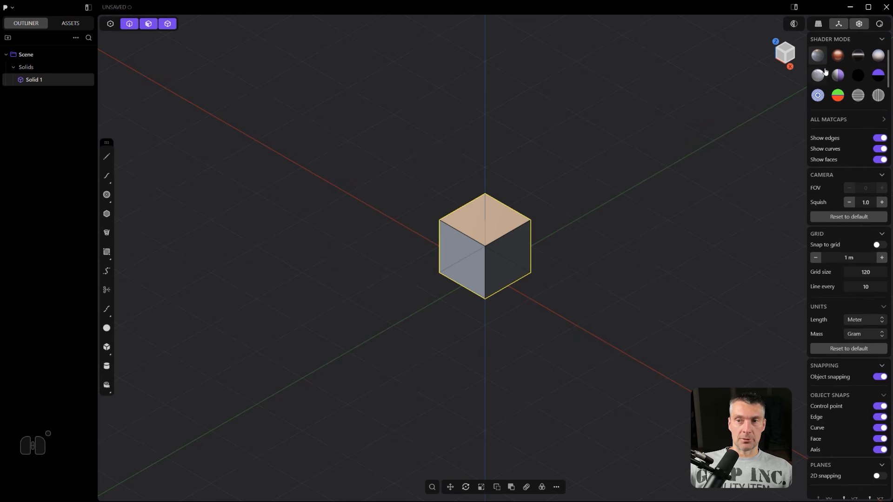
click(839, 76)
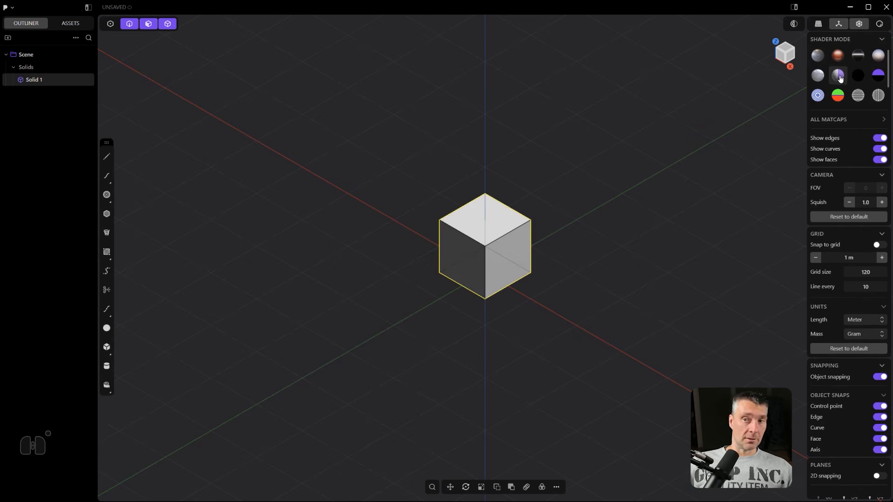
- Hide the sidebar with the shader, camera, grid and snapping settings
click(859, 24)
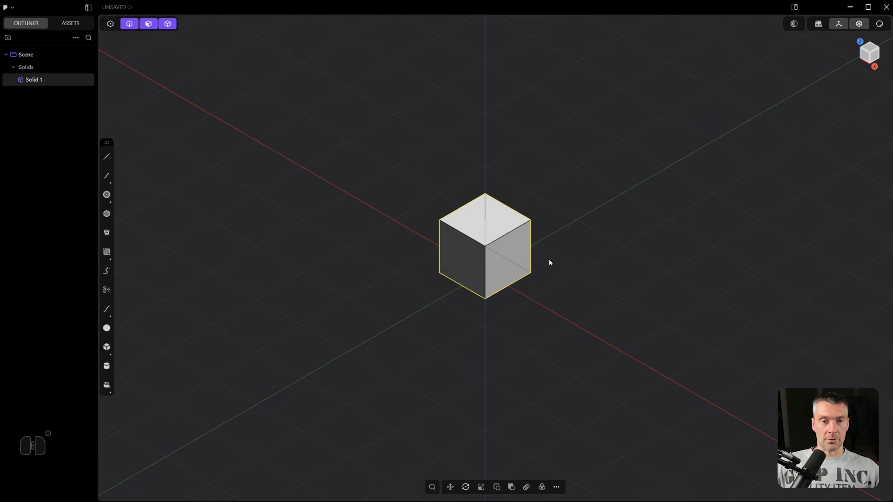
shift+middle_drag(548, 258, 556, 230)
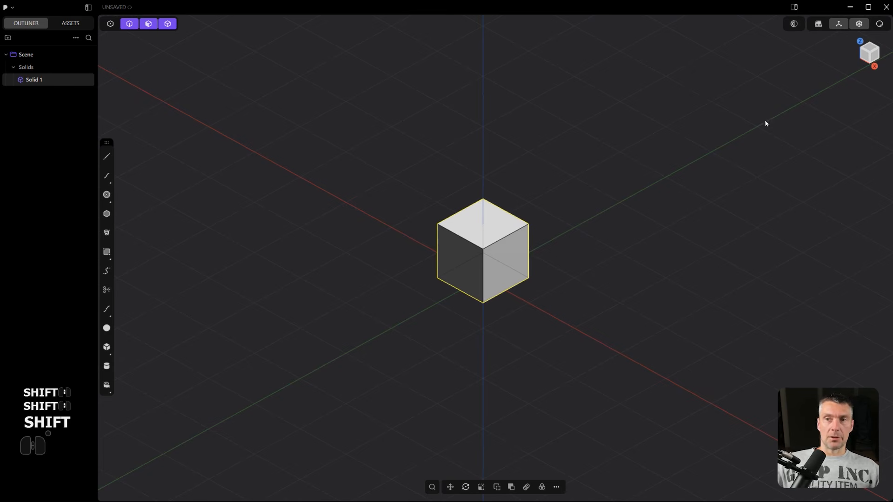
- Preview a section analysis through the cube, raising the section plane to a distance of about 1.26 m, and switch it off
click(794, 24)
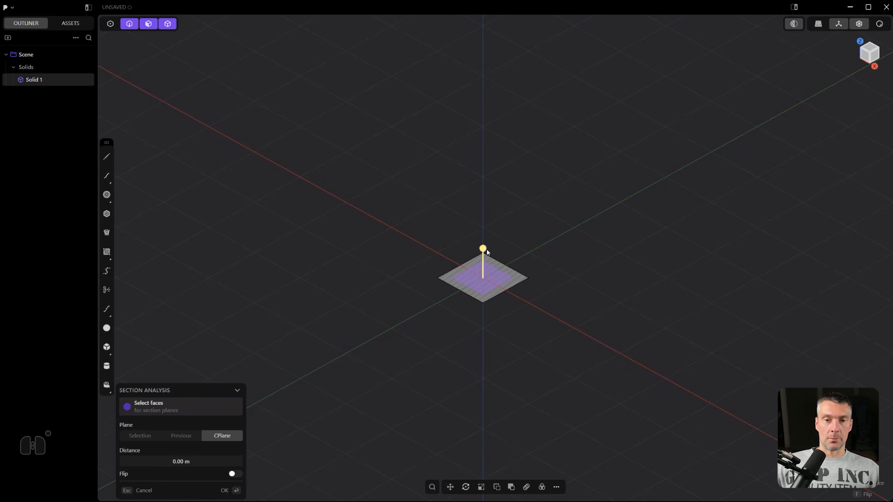
drag(484, 245, 484, 190)
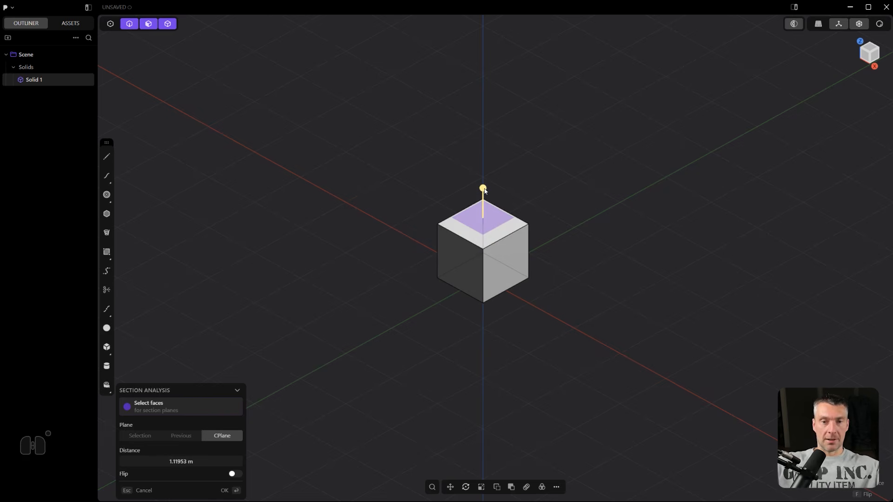
mouse_move(484, 191)
mouse_down()
mouse_move(480, 233)
mouse_move(477, 184)
mouse_up()
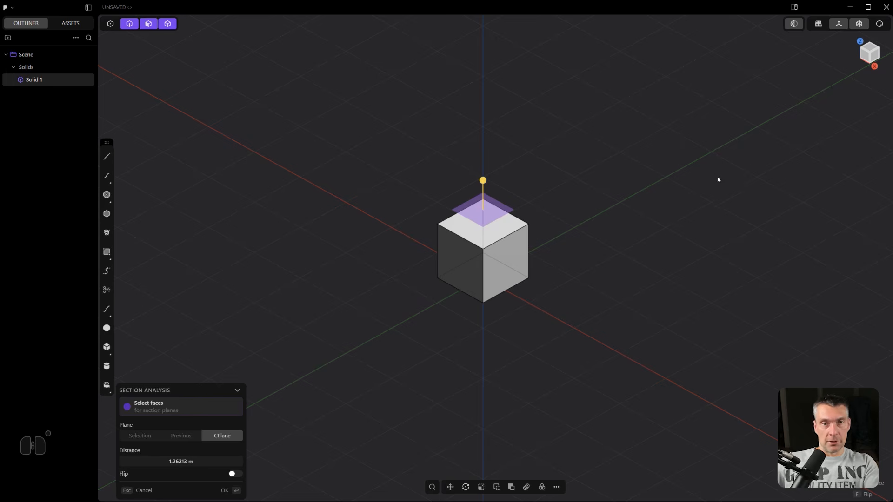
click(795, 25)
click(795, 25)
click(796, 25)
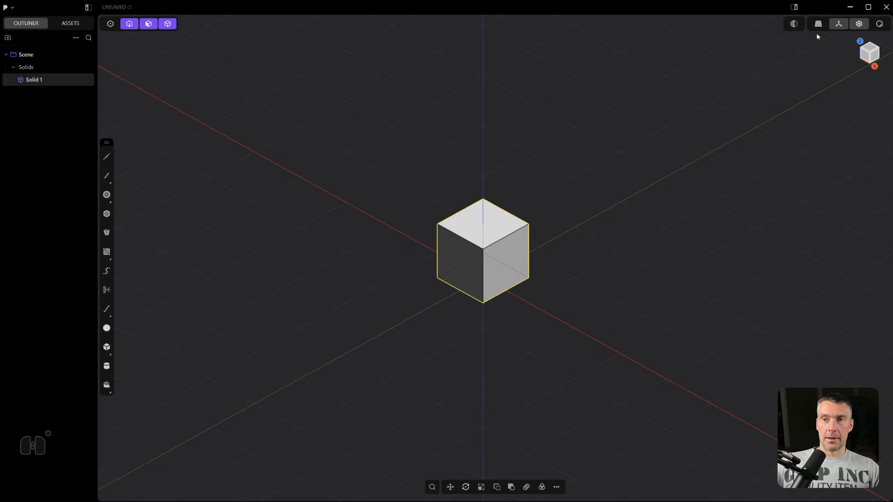
- Compare the orthographic and perspective cameras on the cube, leaving the viewport in perspective
click(818, 24)
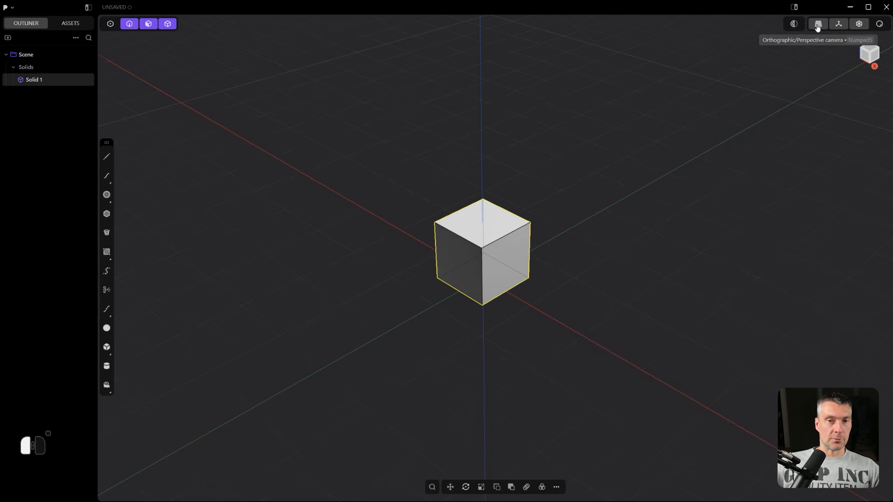
click(818, 27)
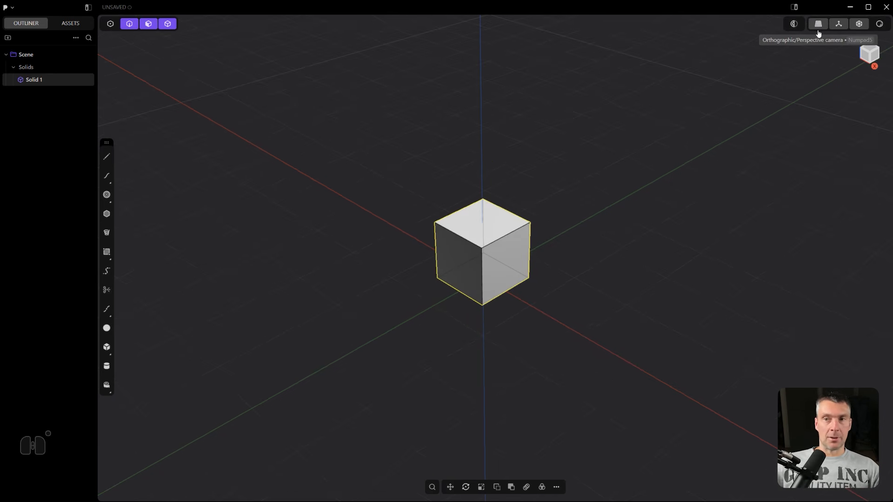
key(KP_5)
key(KP_5)
key(KP_5)
key(KP_5)
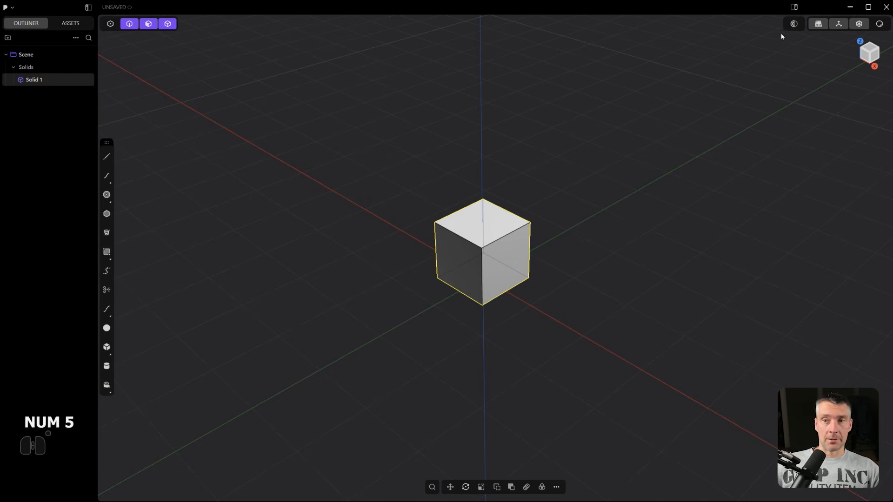
- Toggle the viewport overlays and compare the cube with and without X-ray display, leaving X-ray on
click(840, 28)
click(840, 28)
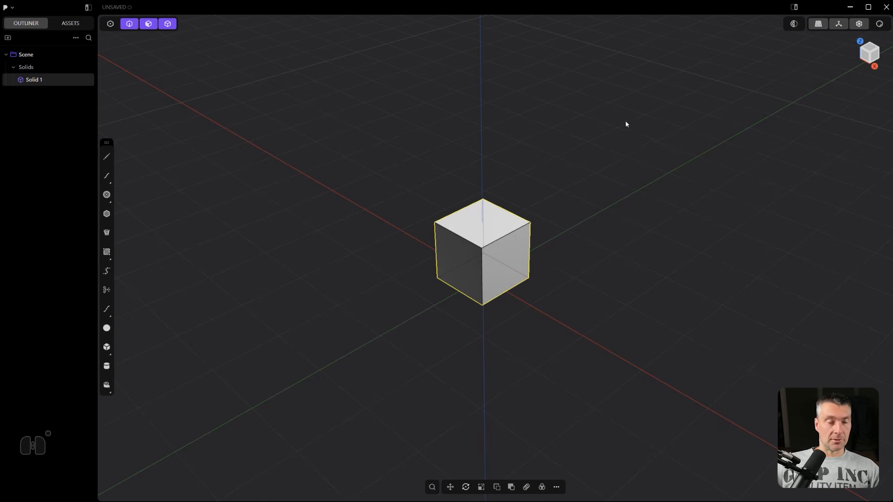
key(alt+z)
key(alt+z)
key(alt+z)
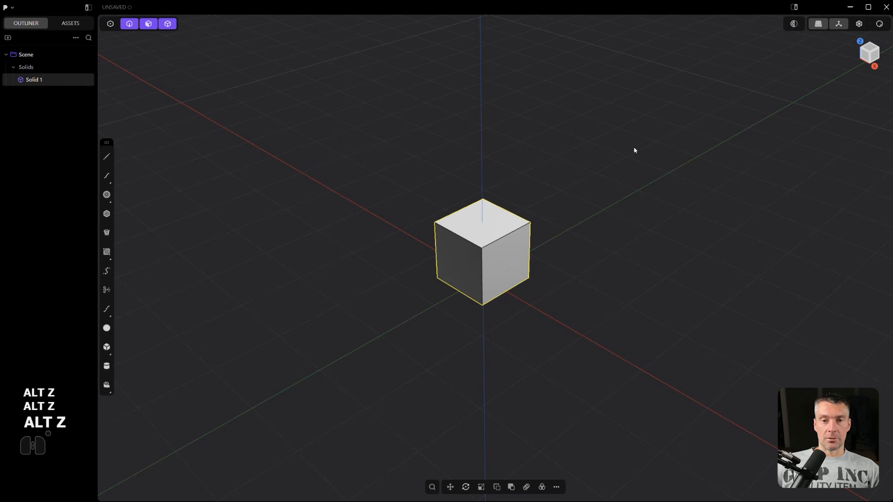
scroll(523, 281, up, 6)
scroll(417, 181, down, 6)
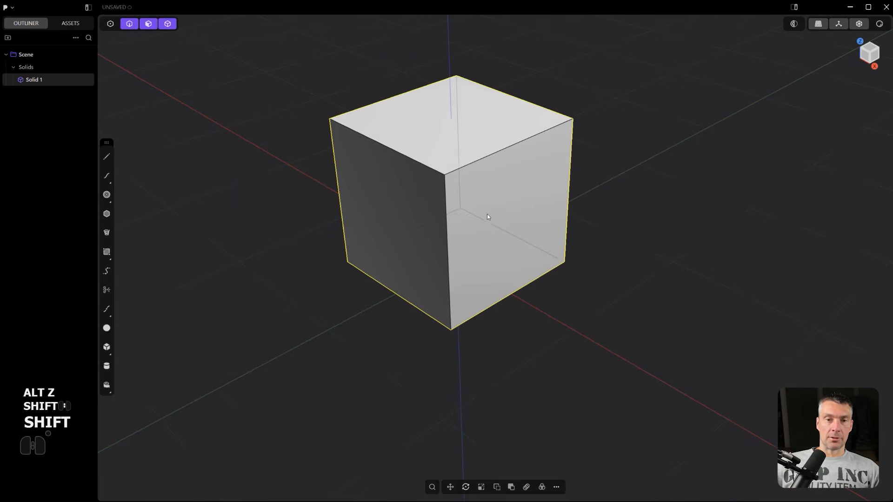
key(alt+z)
key(alt+z)
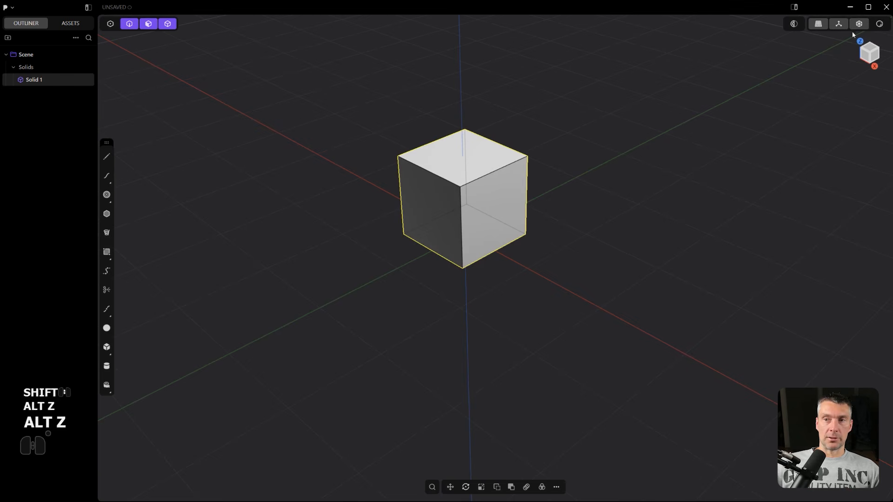
shift+middle_drag(618, 163, 606, 200)
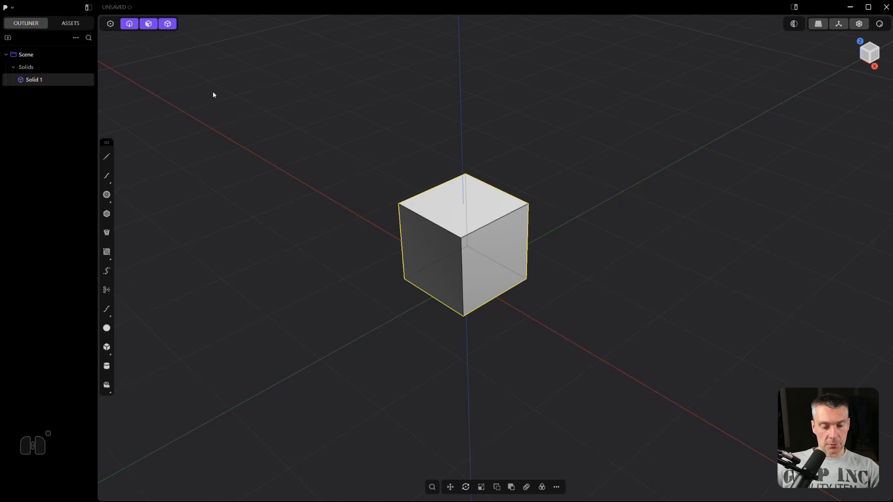
- Cycle through the control point, edge, face, solid and combined selection modes, ending with solid selection only
key(1)
key(2)
key(3)
key(4)
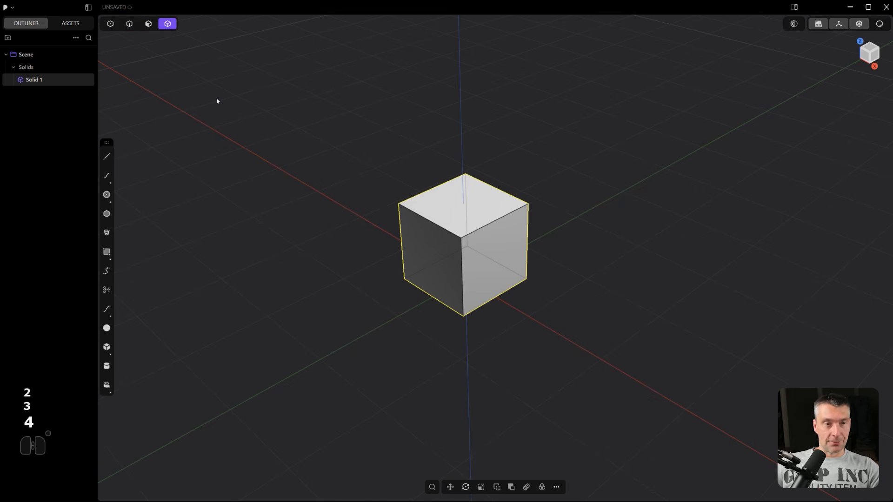
key(5)
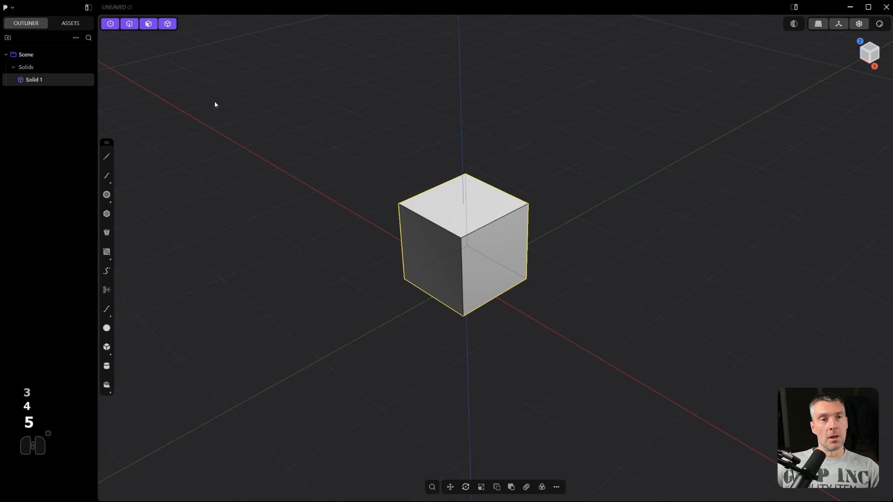
key(5)
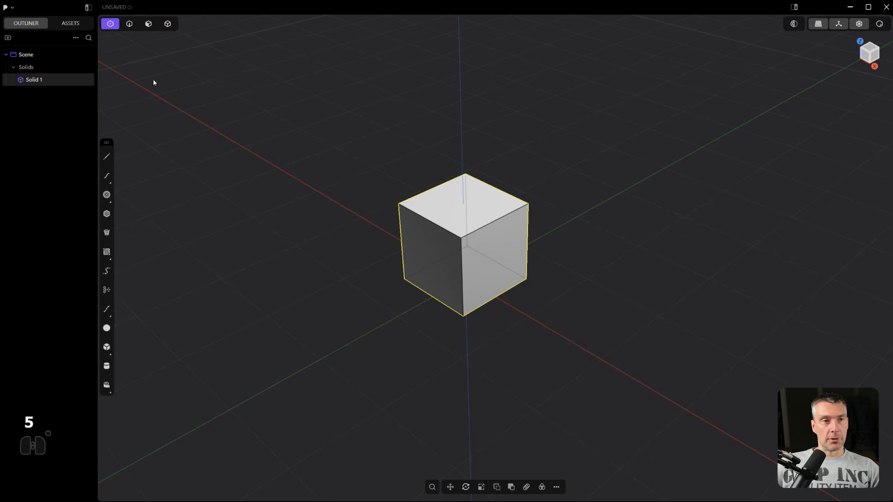
click(130, 24)
click(148, 24)
click(168, 24)
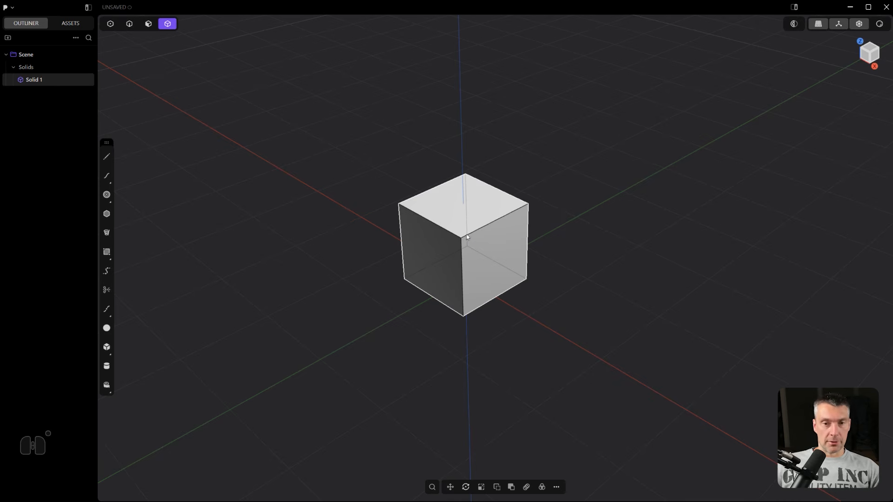
- Try the selection modes on the cube by picking a top edge, a face and the whole solid, and enable all selection modes
key(1)
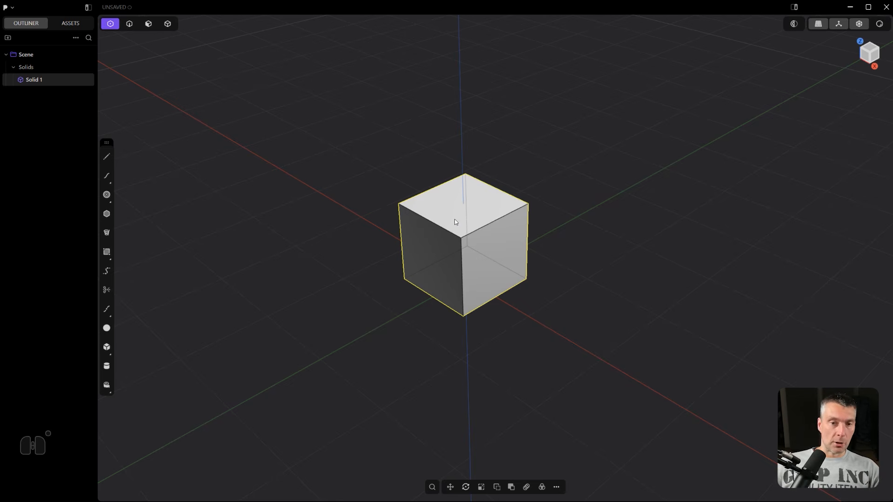
key(2)
drag(478, 229, 480, 228)
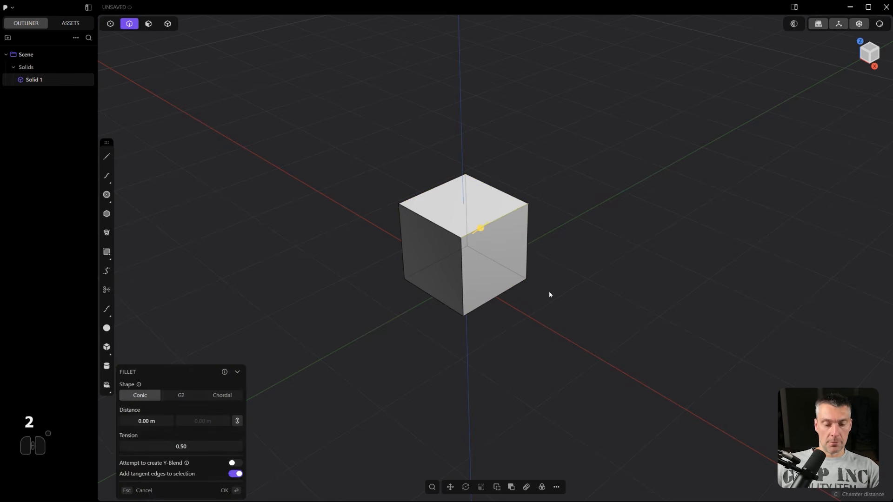
key(3)
click(473, 227)
key(4)
click(519, 252)
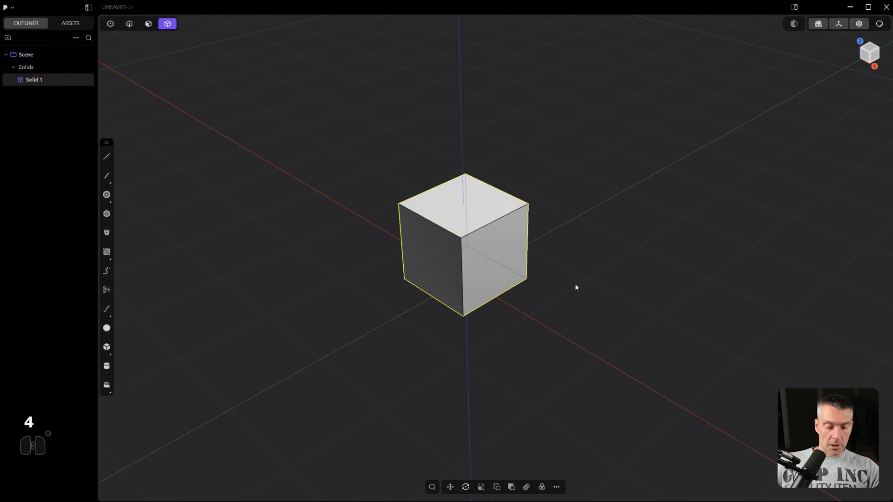
key(5)
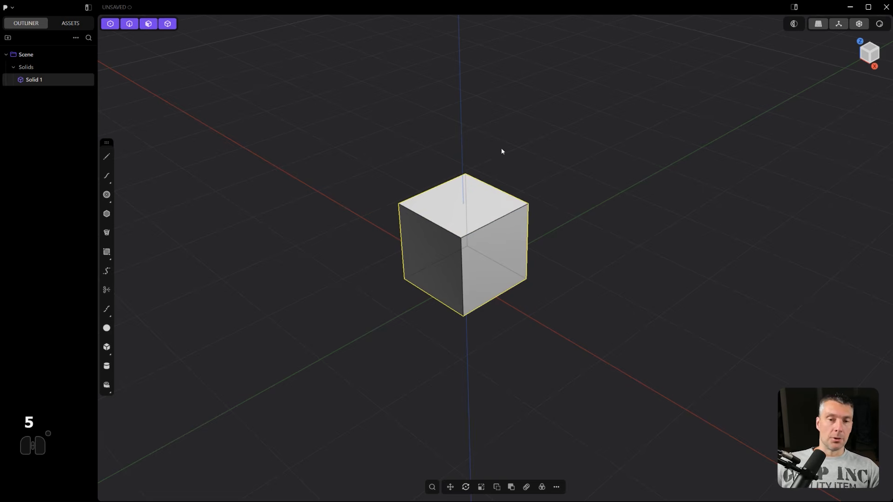
- With all selection modes active, select the whole cube and its top face, and cancel Push Face to clear the selection
click(614, 164)
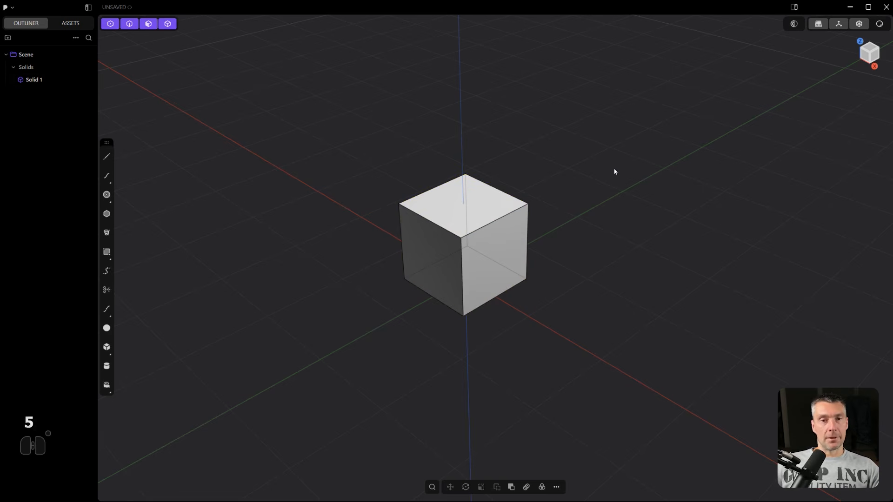
click(482, 217)
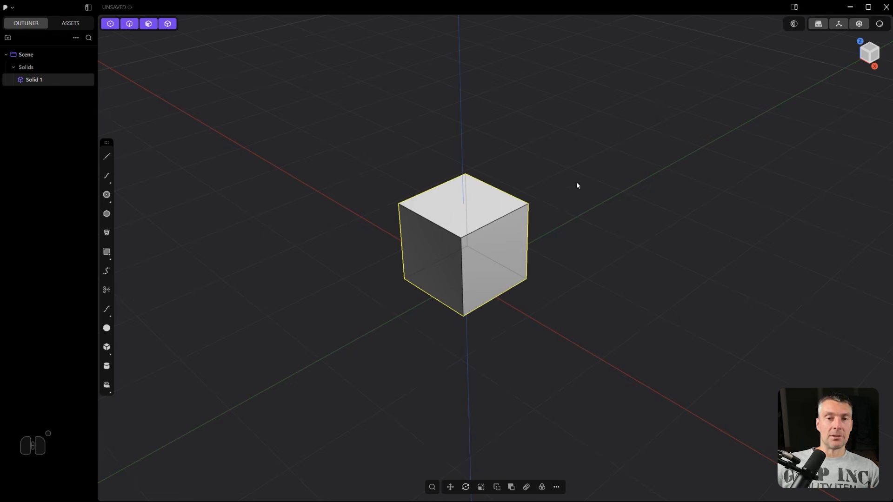
key(f)
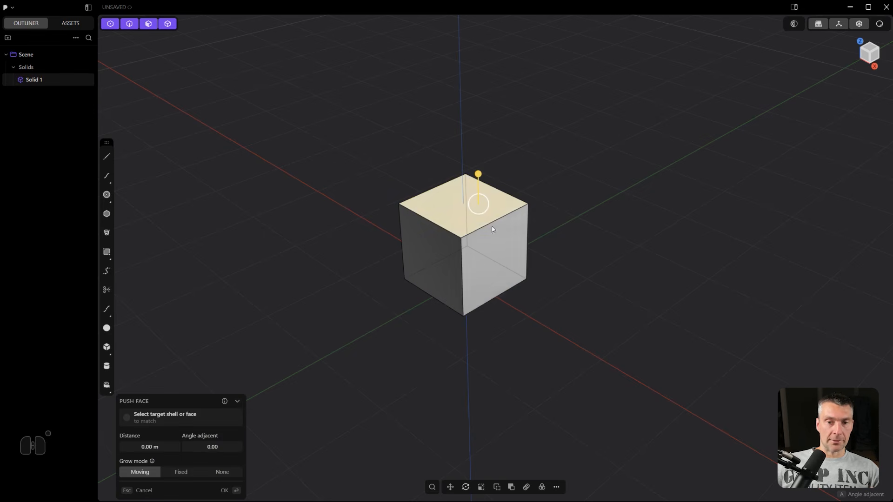
key(Escape)
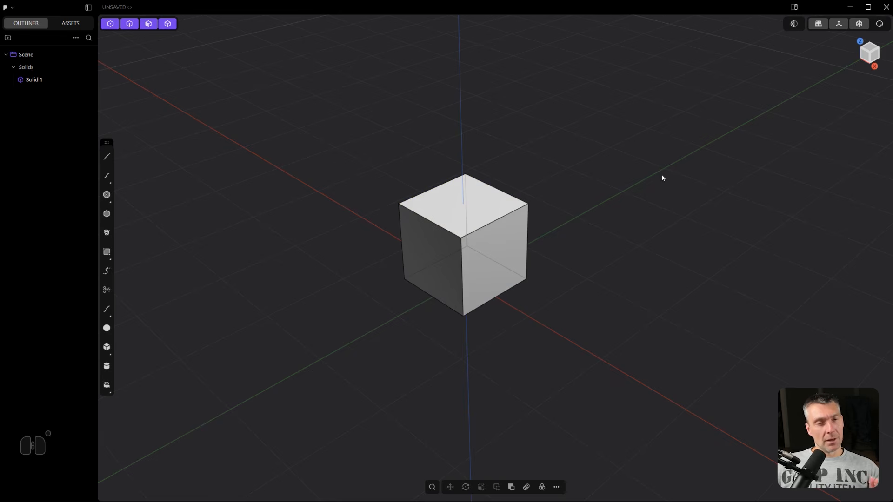
- Step through the individual selection modes once more and re-enable all four of them
key(1)
key(2)
key(3)
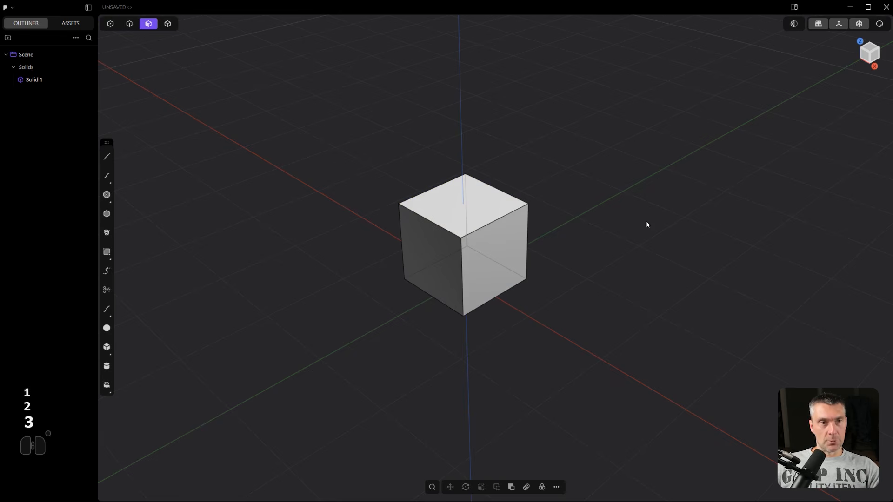
key(3)
key(4)
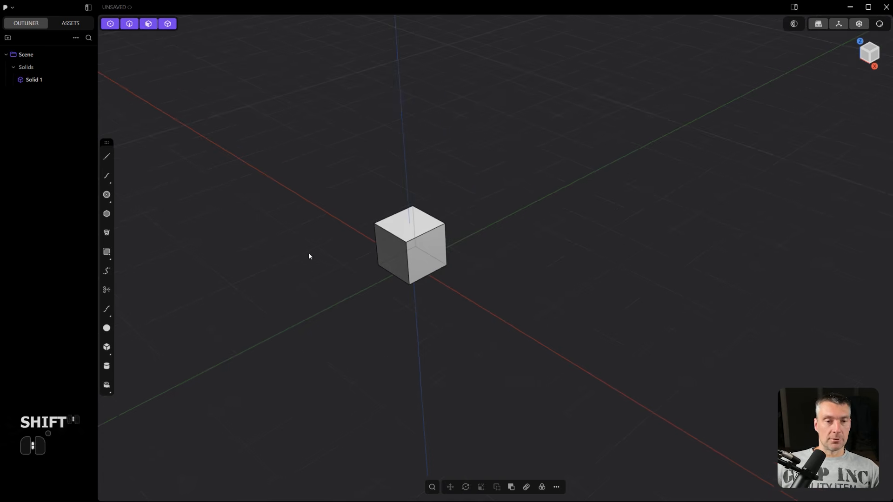
scroll(321, 263, up, 2)
mouse_move(308, 253)
shift+middle_down()
mouse_move(321, 262)
mouse_move(313, 266)
shift+middle_up()
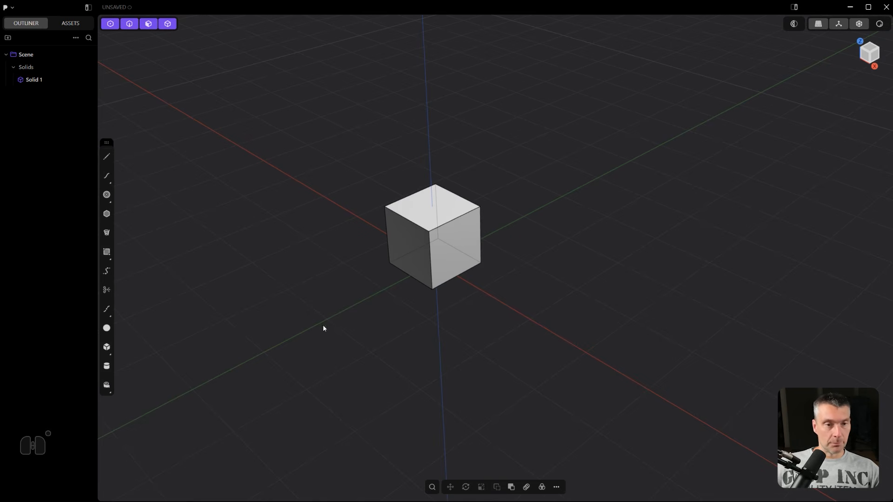
shift+middle_drag(214, 216, 219, 227)
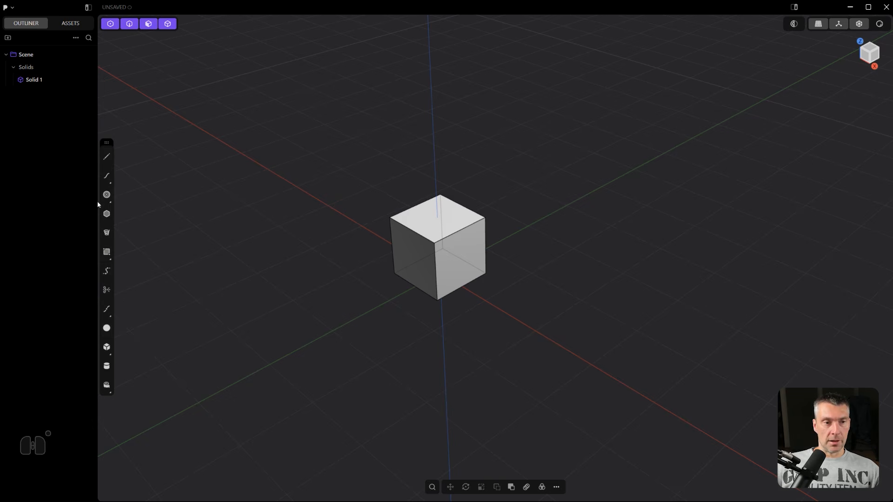
- Examine the curve and circle creation tools and the variants grouped under the circle tool
click(107, 177)
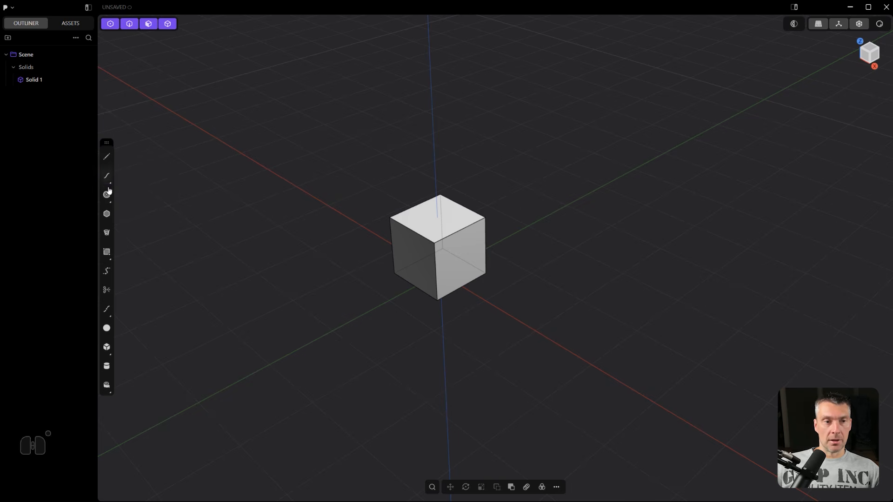
click(108, 195)
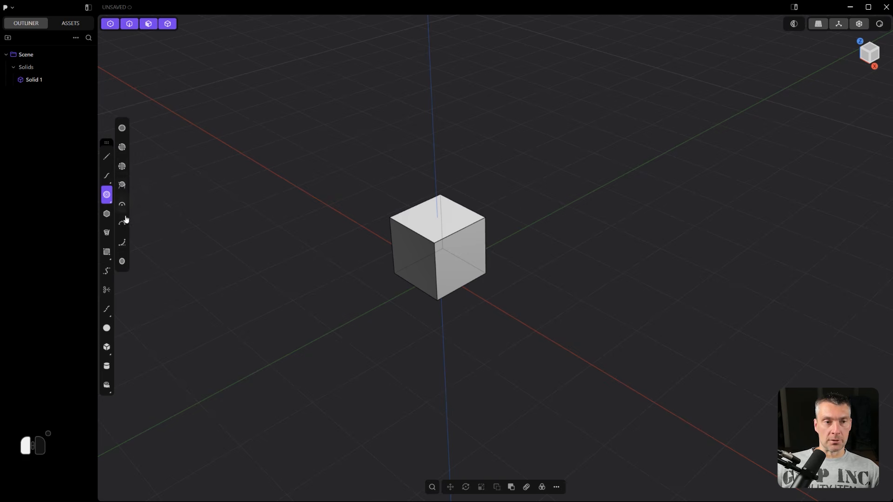
drag(133, 248, 209, 243)
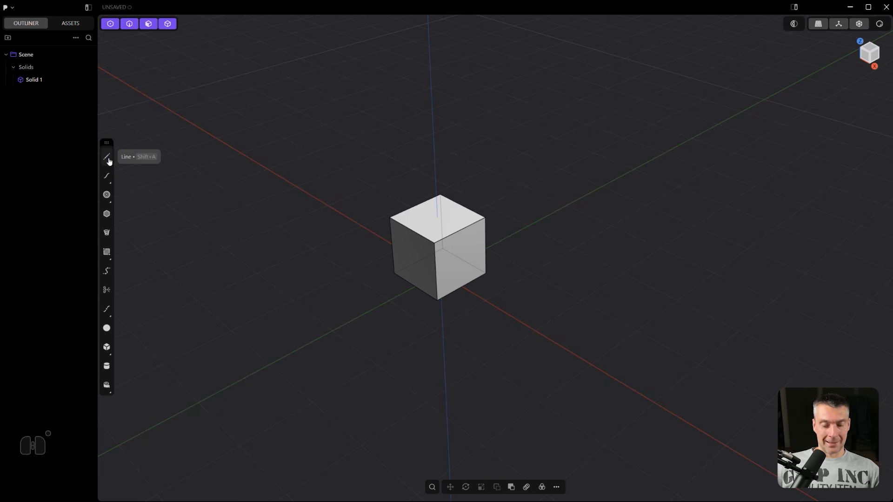
- Draw a straight line along the X axis above the cube, working from the back view
alt+middle_drag(628, 162, 473, 193)
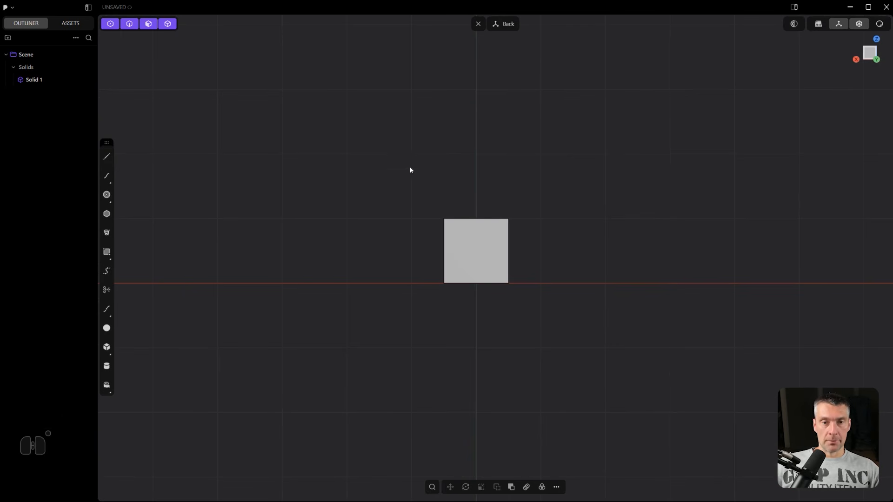
key(shift+a)
click(361, 144)
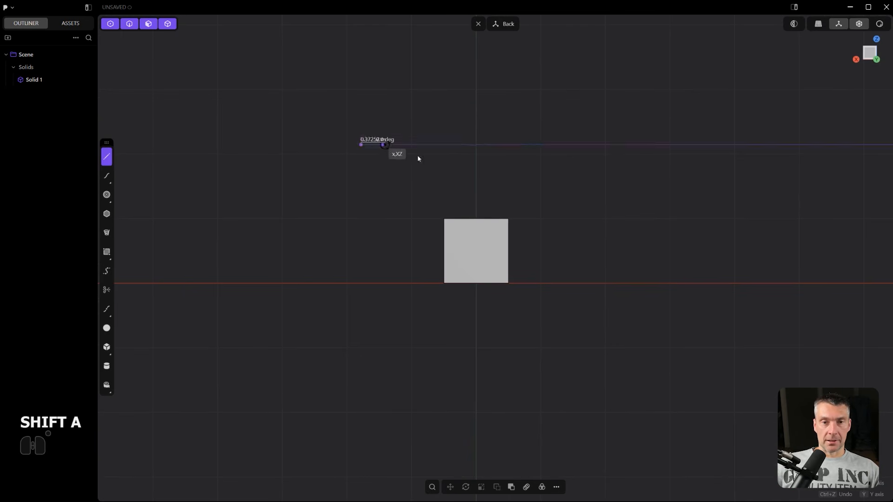
click(638, 145)
right_click(729, 170)
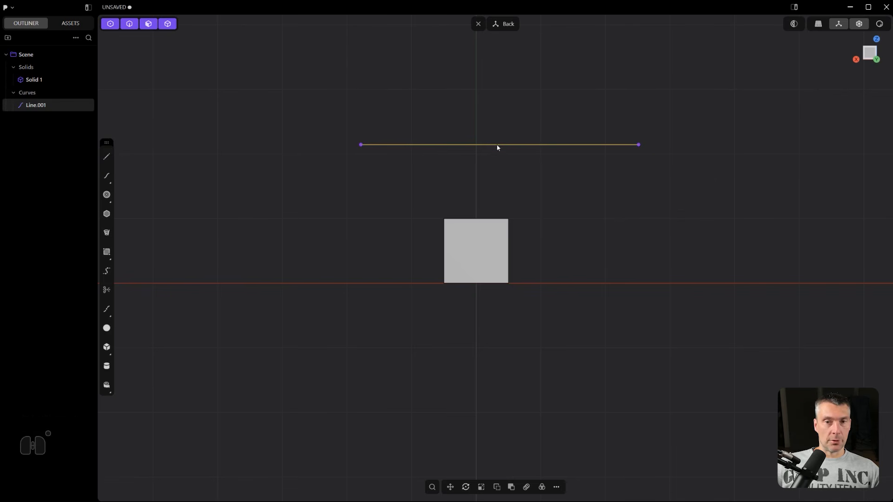
- Select both end points of the line in point mode, and the whole line in edge mode
middle_drag(497, 146, 530, 211)
scroll(530, 211, up, 3)
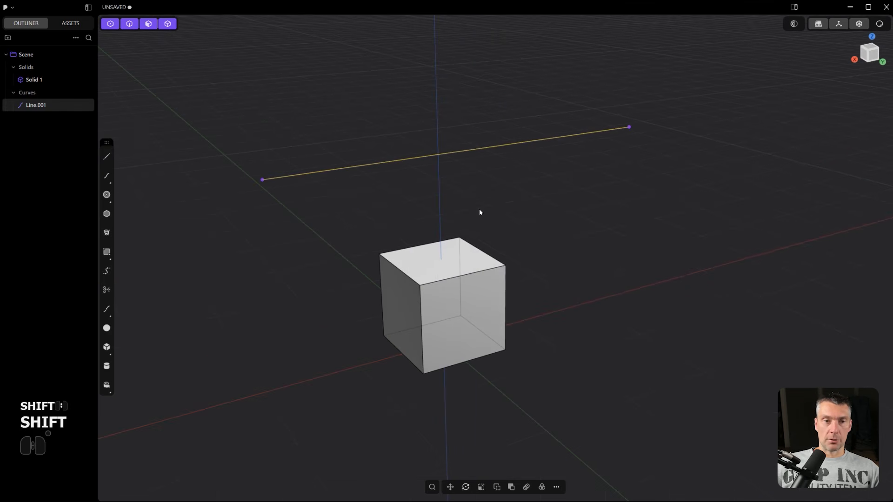
key(1)
drag(277, 239, 231, 158)
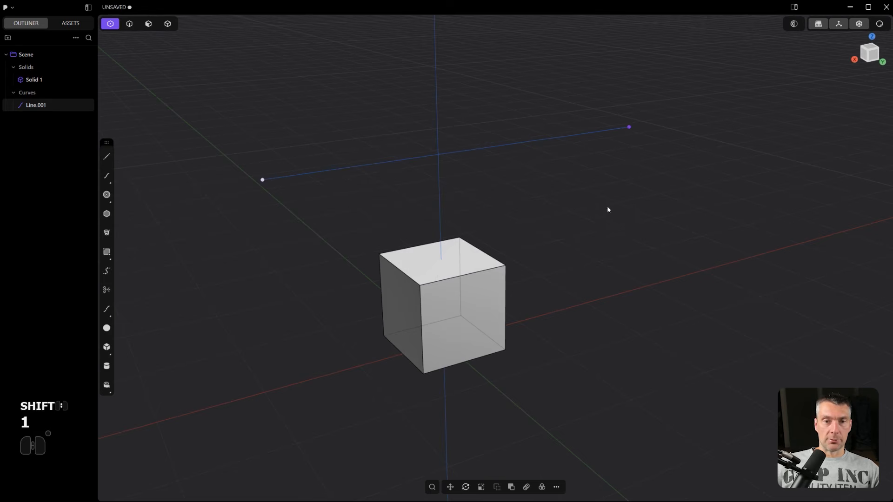
shift+drag(638, 182, 609, 105)
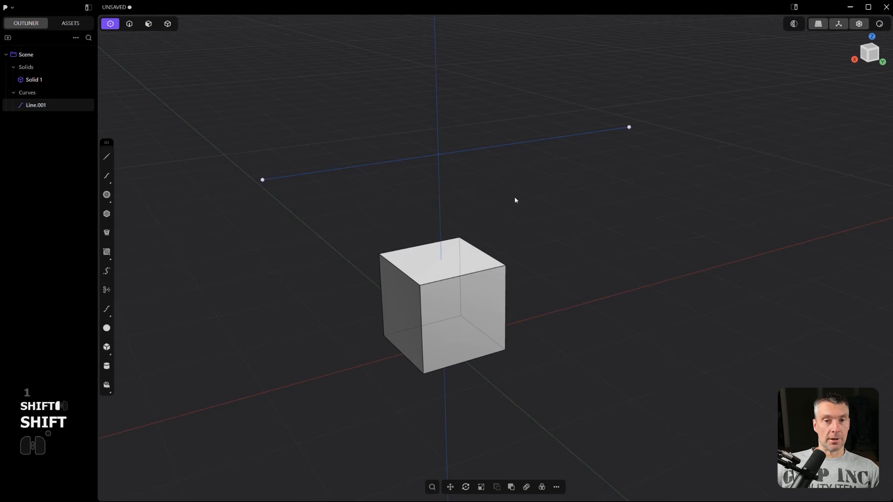
shift+middle_drag(496, 183, 503, 199)
key(2)
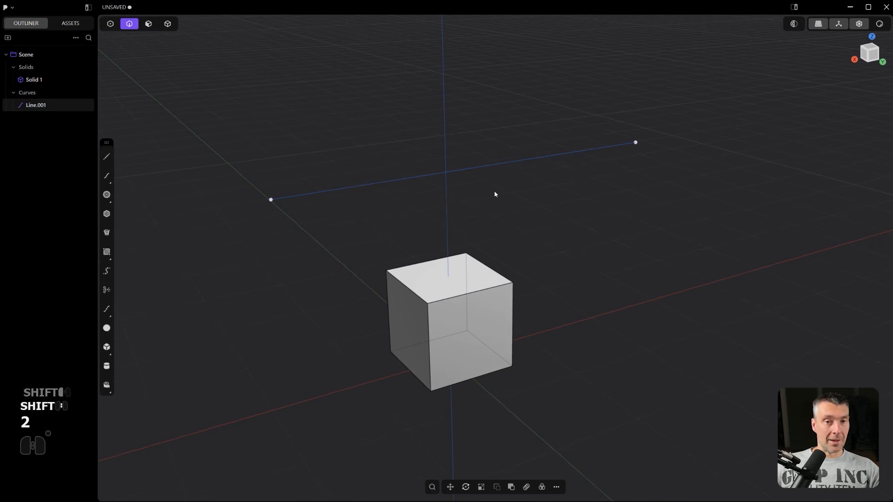
click(468, 169)
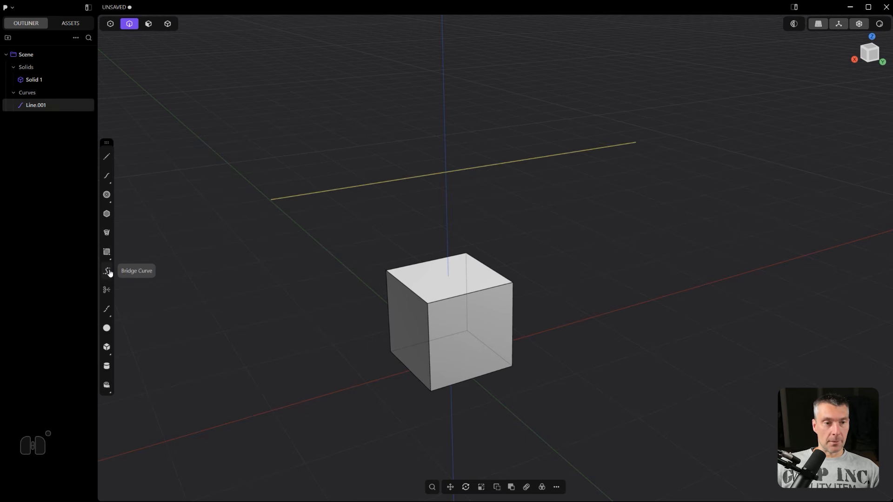
- Insert a new point near the middle of the line above the cube
click(106, 310)
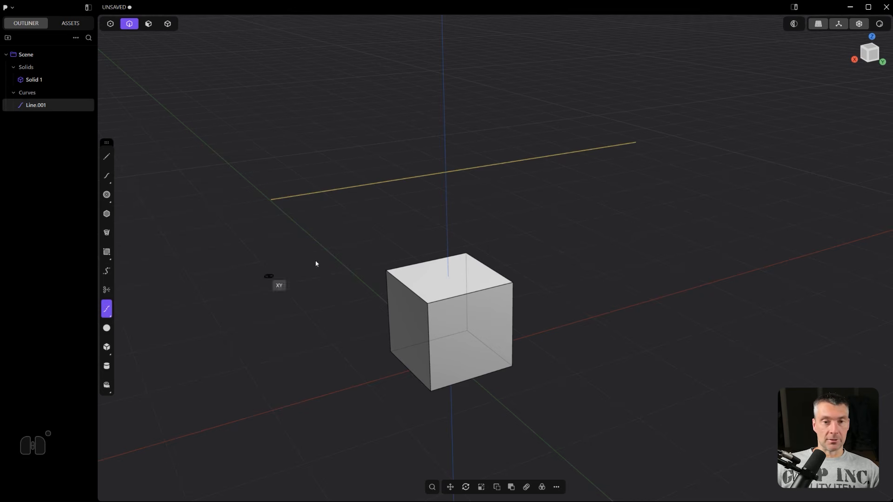
click(477, 167)
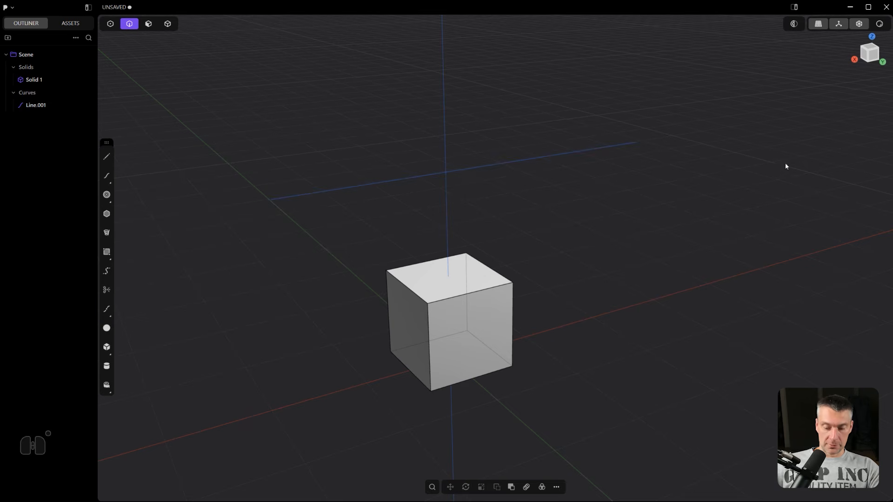
click(793, 24)
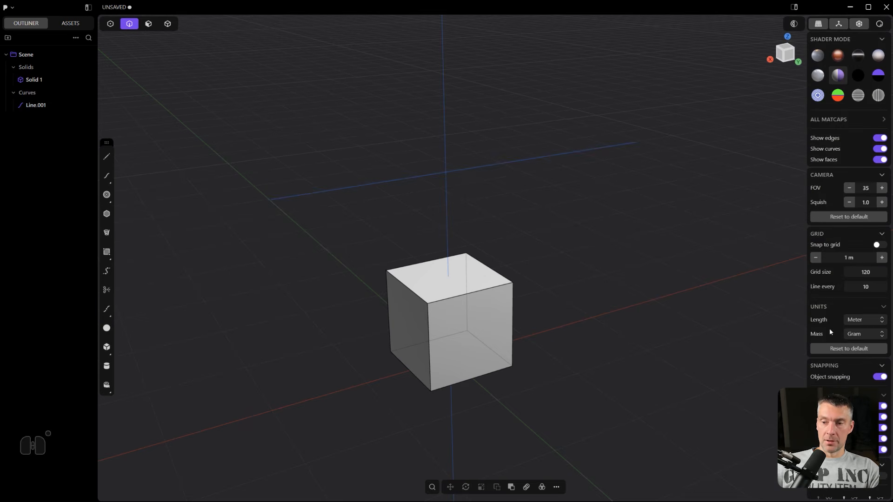
click(794, 23)
- Raise the line's middle point about 0.78 m along Z and turn its sharp corner into a smooth curve
key(1)
drag(513, 198, 476, 91)
key(g)
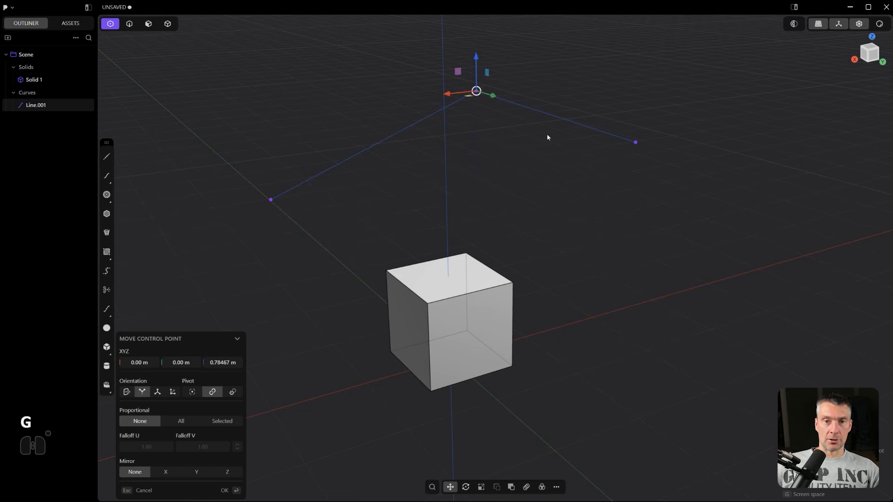
key(Return)
double_click(476, 91)
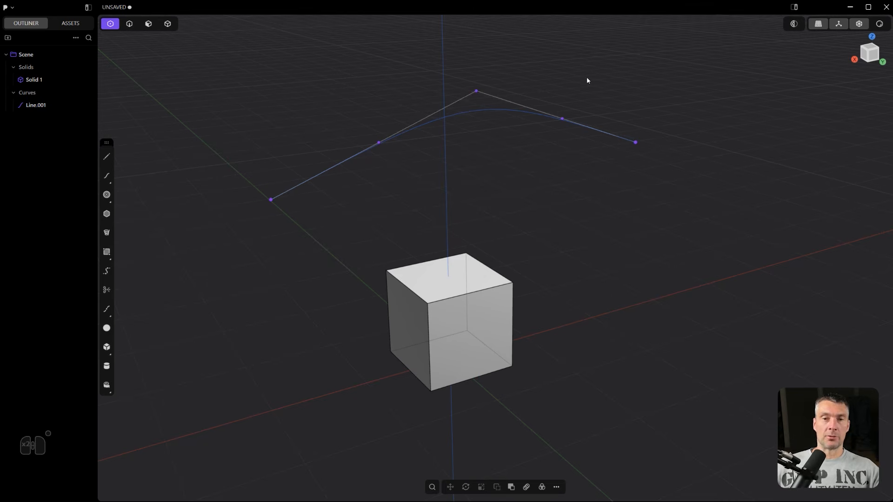
- Select both end points of the smoothed curve in point mode, and the entire curve in edge mode
shift+middle_drag(520, 124, 490, 149)
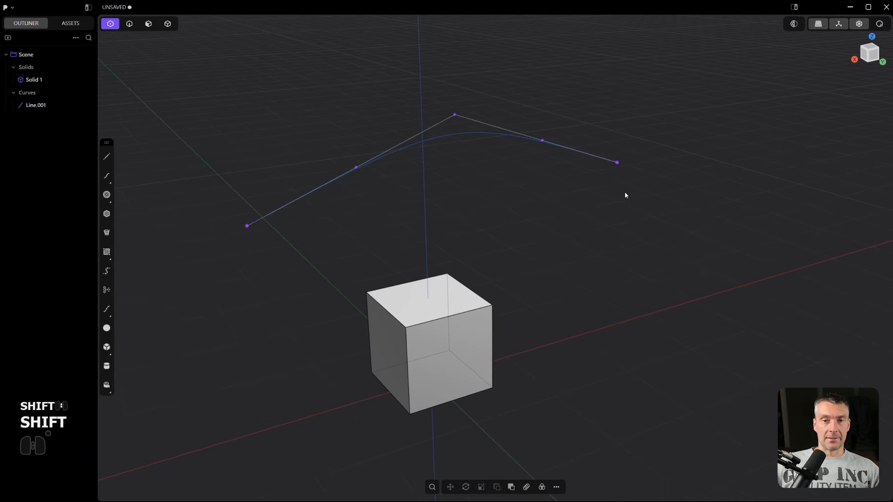
shift+click(617, 162)
shift+drag(235, 220, 263, 269)
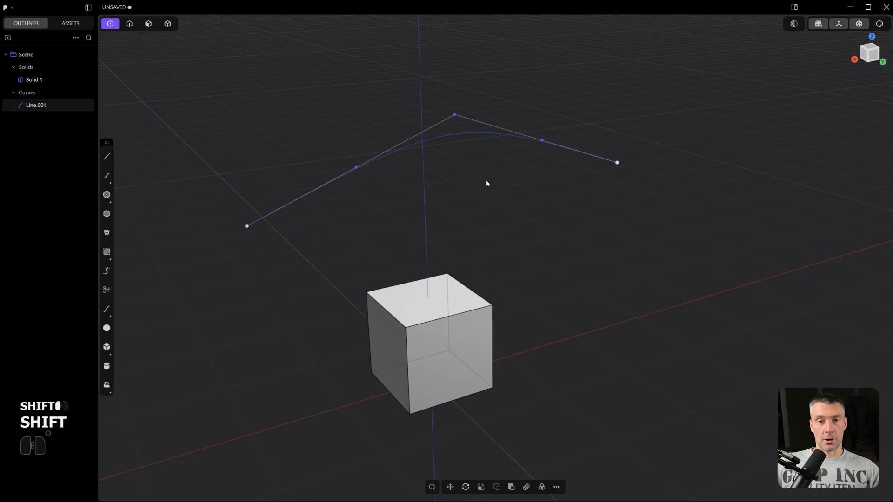
key(2)
click(470, 134)
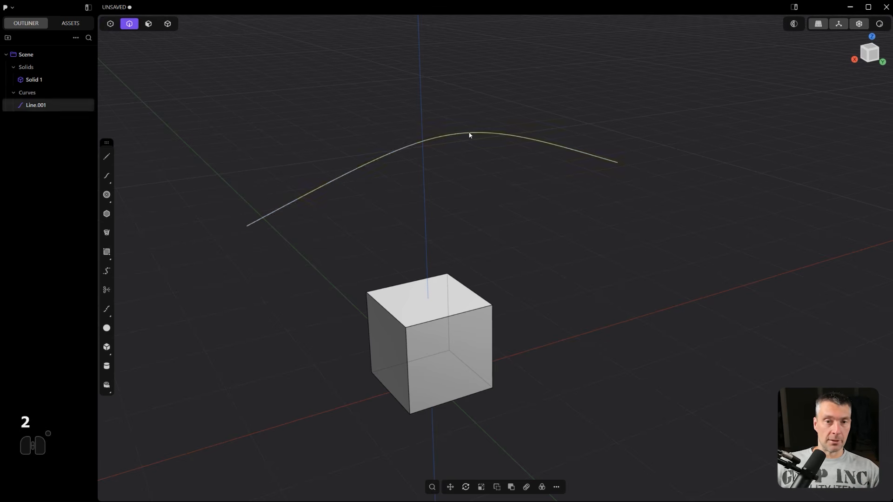
- Delete the selected curve above the cube
key(x)
alt+middle_drag(468, 230, 465, 224)
alt+middle_drag(465, 224, 461, 218)
shift+middle_drag(494, 309, 469, 182)
middle_drag(470, 181, 526, 225)
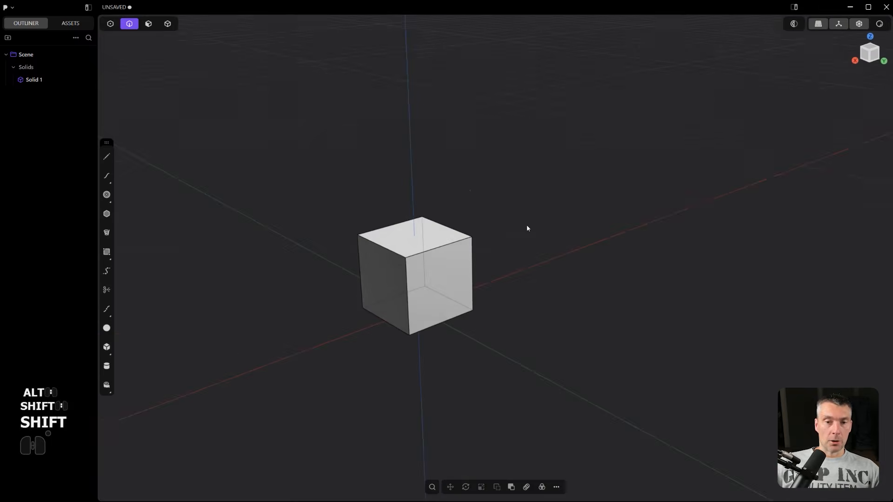
key(KP_5)
shift+middle_drag(408, 252, 406, 252)
key(KP_5)
- Cut the cube with a sphere of about 0.78 m radius centred on the cube's top face
click(106, 195)
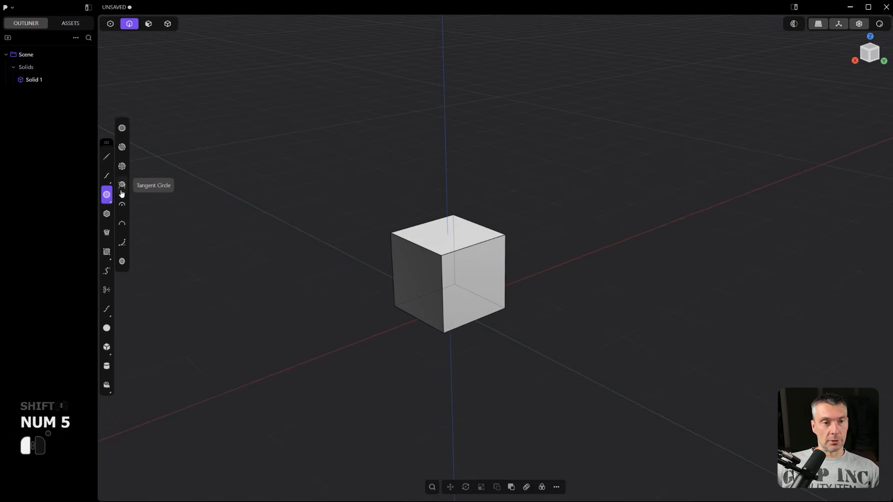
click(106, 232)
click(107, 329)
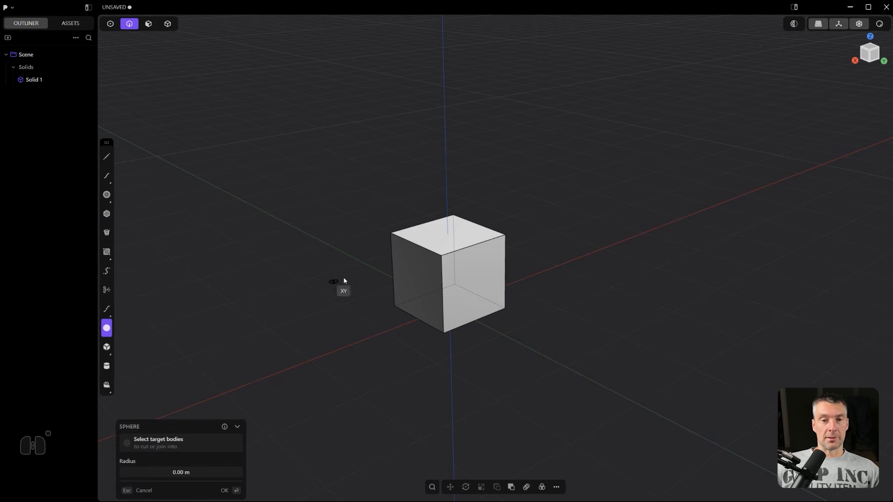
click(448, 233)
click(495, 219)
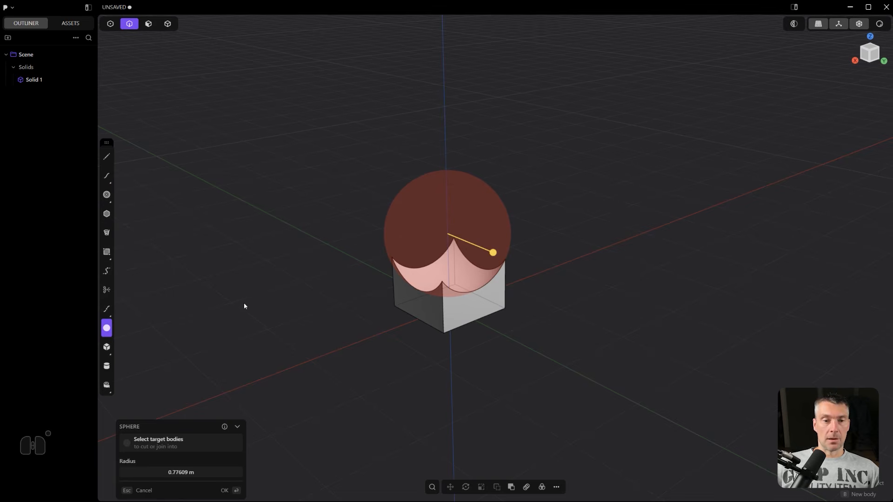
- Create a corner box with a square base about 0.77 m wide in front of the cut cube
click(106, 350)
click(486, 375)
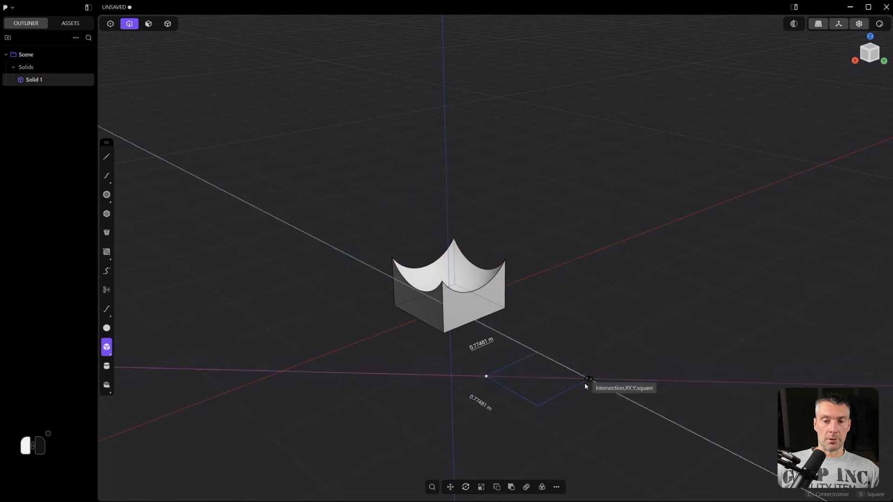
click(587, 380)
click(591, 286)
key(Return)
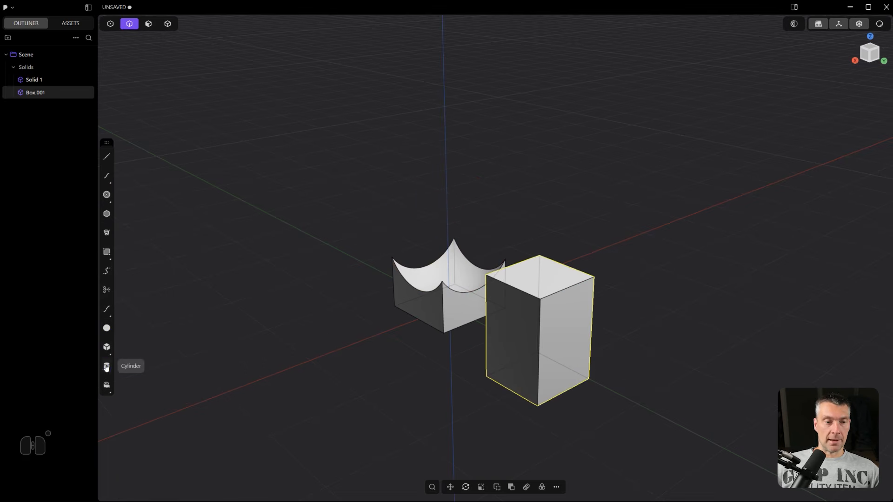
- Create a cylinder with a radius of about 0.82 m and a height of about 0.93 m beside the cut cube
click(107, 366)
click(285, 342)
click(323, 367)
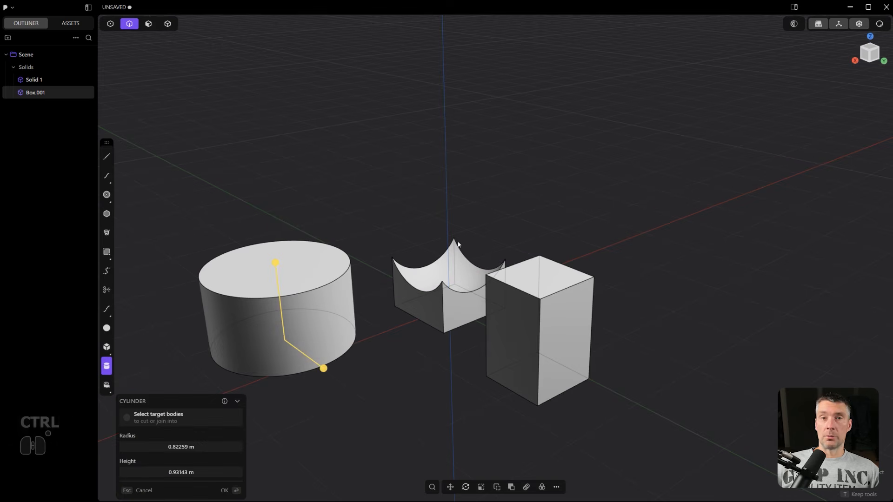
- Undo the cylinder, the box, the sphere cut and the deletion of the curve
key(ctrl+z)
key(ctrl+z)
key(ctrl+z)
key(ctrl+z)
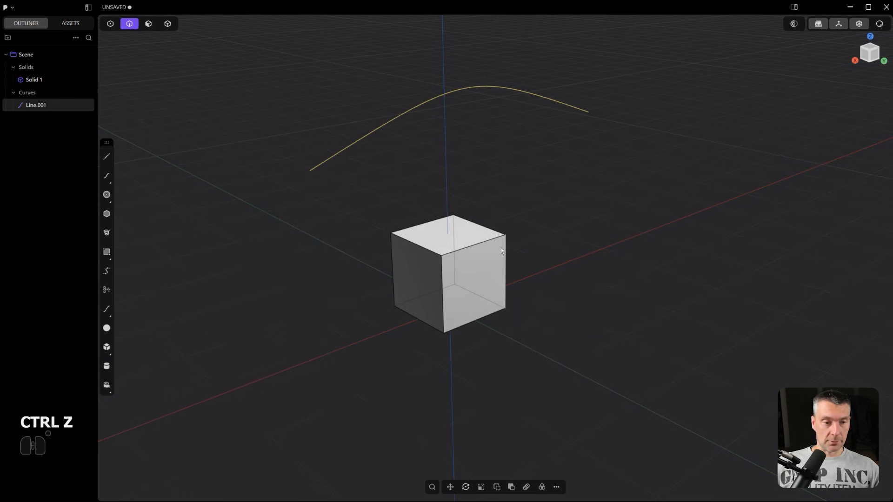
- Delete the curve and the default cube to empty the scene
key(x)
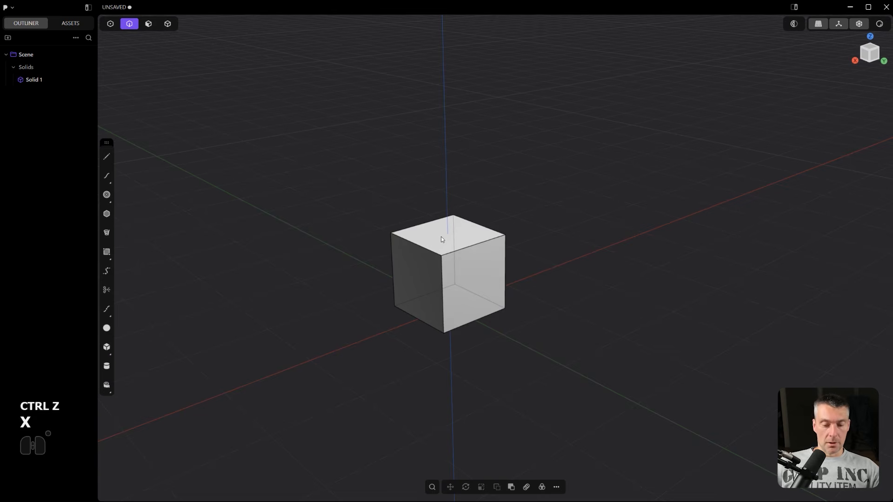
key(4)
click(441, 238)
key(x)
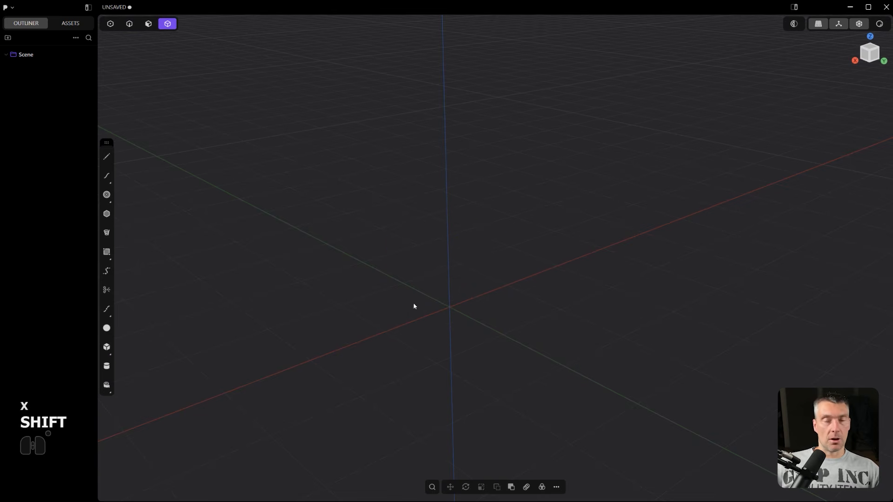
- Create a box centred on the origin with a square base about 3.08 m wide and a height of about 2.19 m
middle_drag(506, 280, 386, 274)
shift+middle_drag(487, 258, 407, 240)
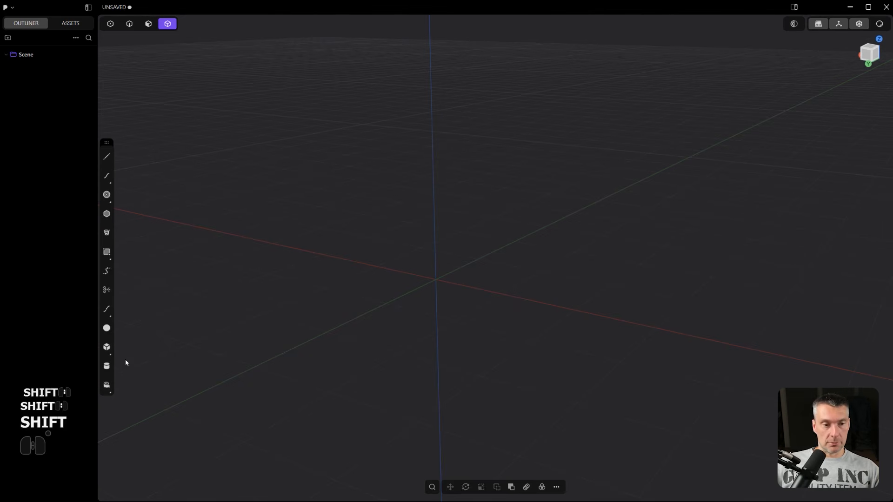
click(106, 347)
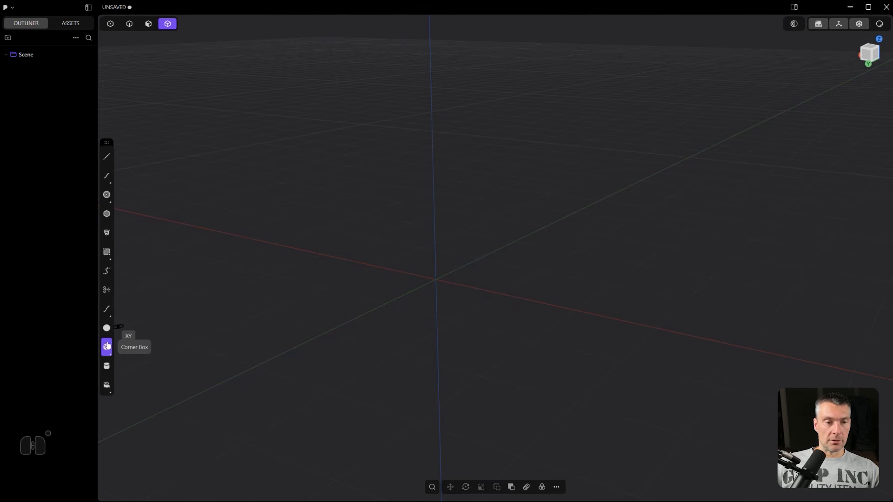
click(437, 279)
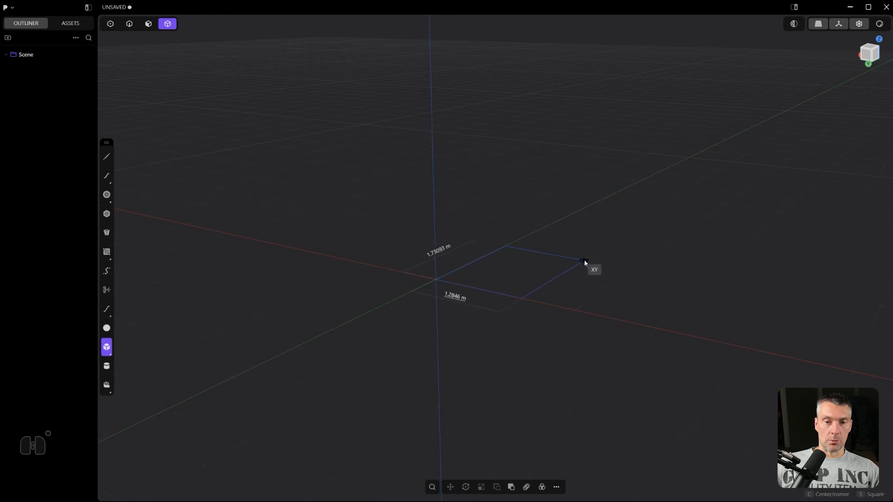
key(c)
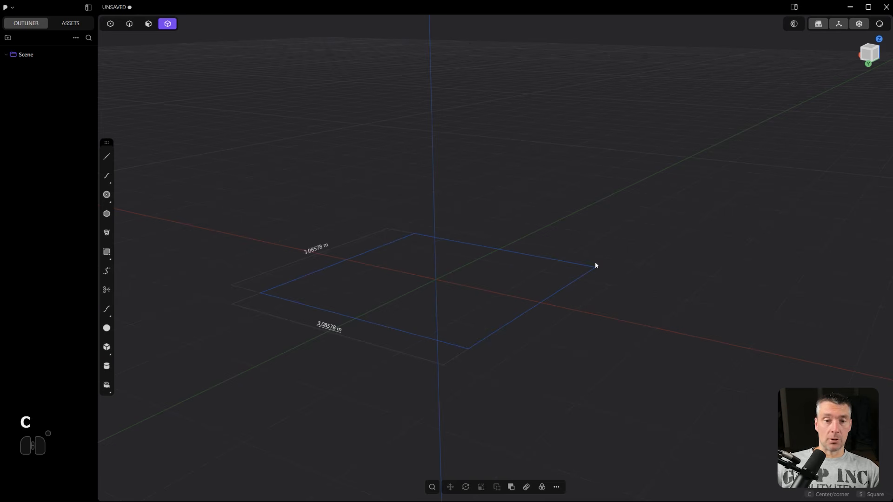
drag(595, 266, 600, 96)
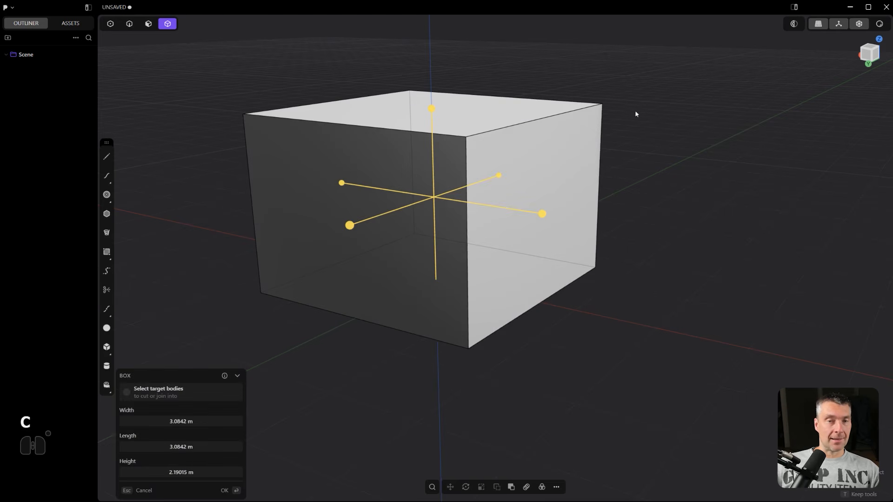
right_click(707, 135)
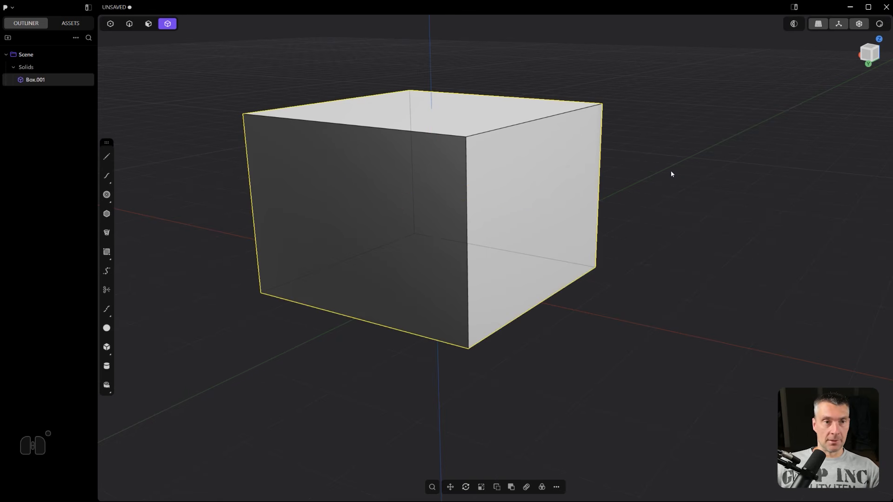
- Create a cylinder beside the box with a radius of about 2.03 m and a height a little over 3 m
scroll(614, 144, down, 3)
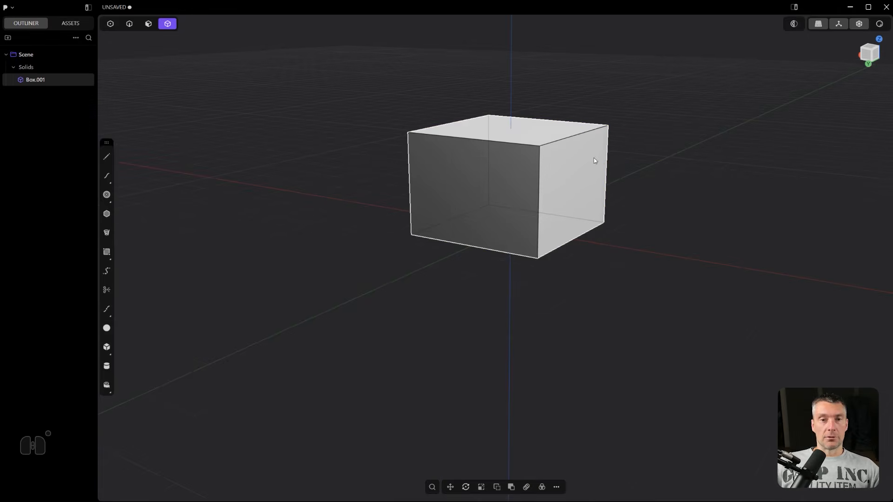
middle_drag(594, 161, 532, 189)
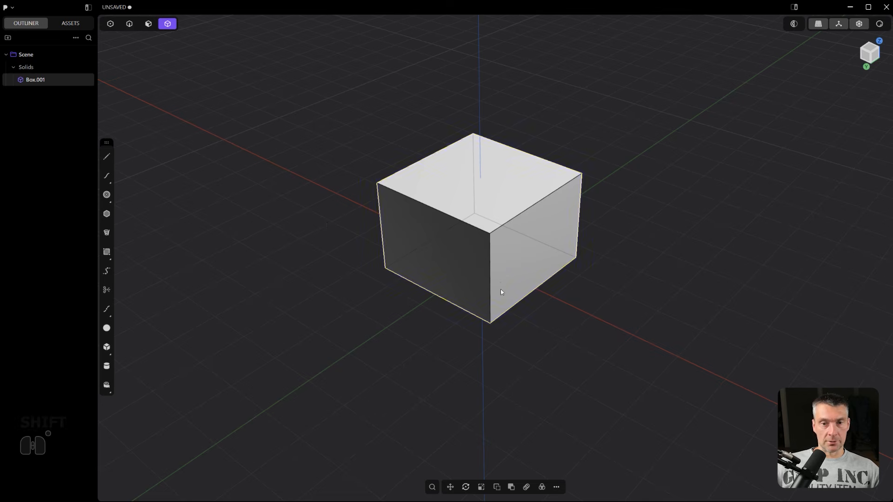
shift+middle_drag(477, 271, 462, 266)
click(106, 366)
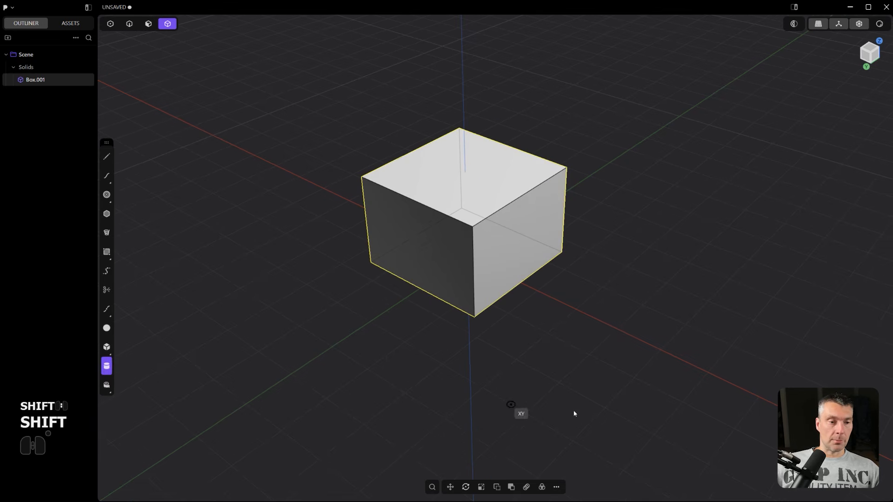
shift+middle_drag(574, 412, 528, 369)
click(587, 332)
click(669, 326)
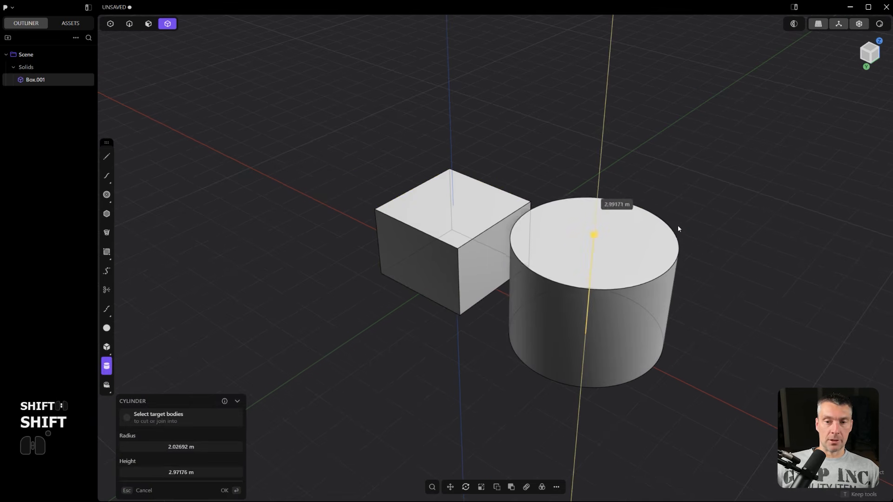
click(679, 223)
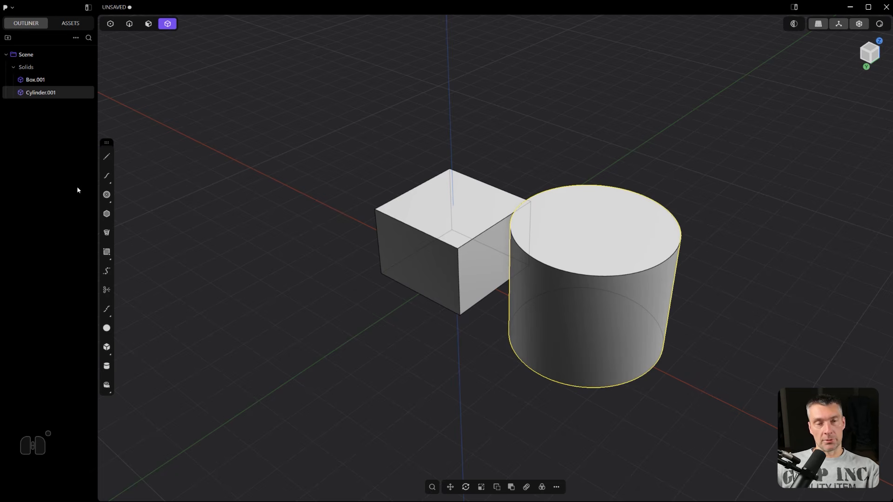
- Delete both the box and the cylinder to empty the scene
shift+click(475, 235)
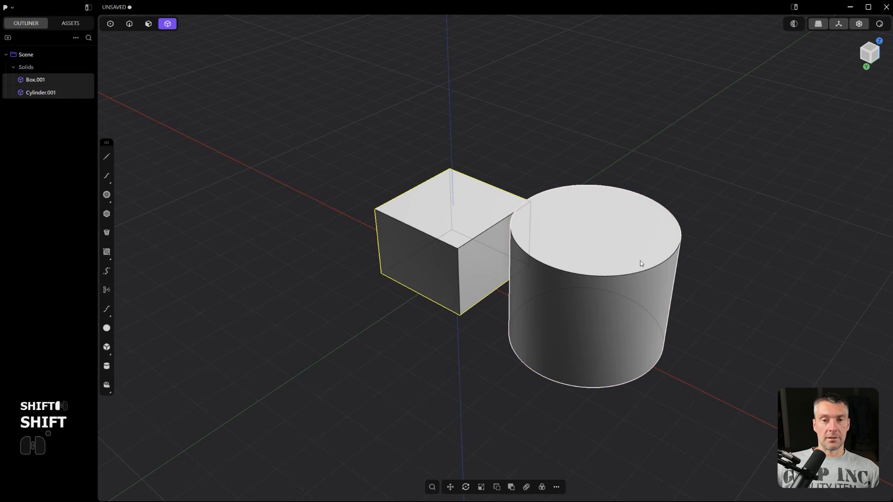
key(x)
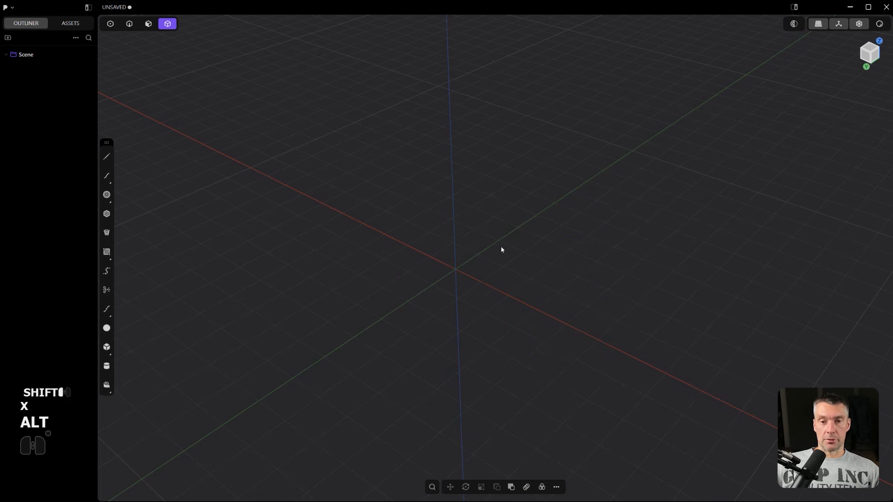
- Draw a single straight line segment along the Y axis, passing through the origin
click(107, 157)
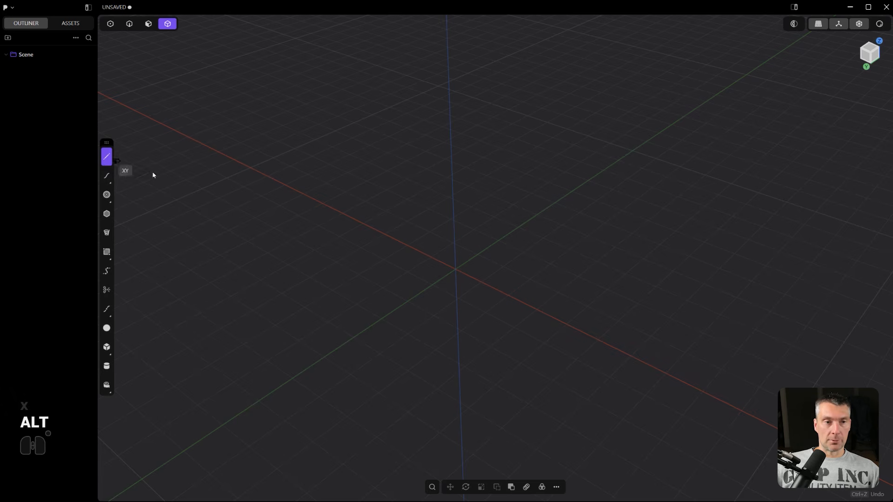
click(389, 313)
click(543, 210)
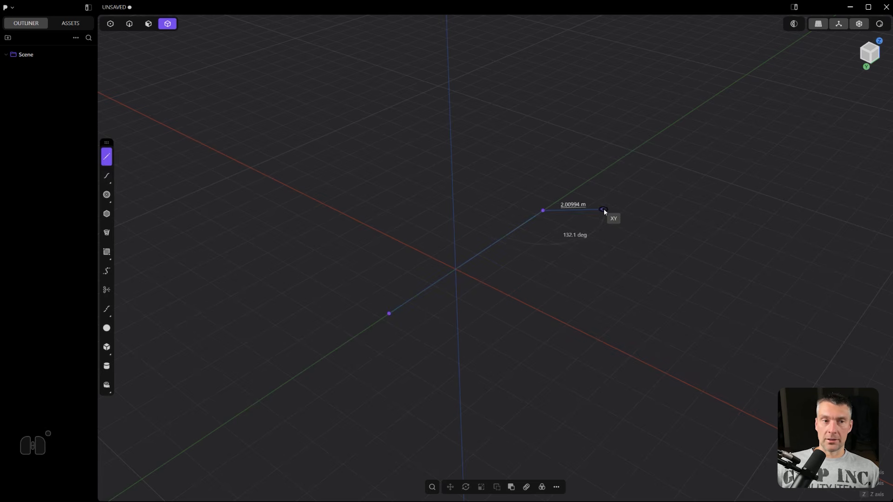
key(Escape)
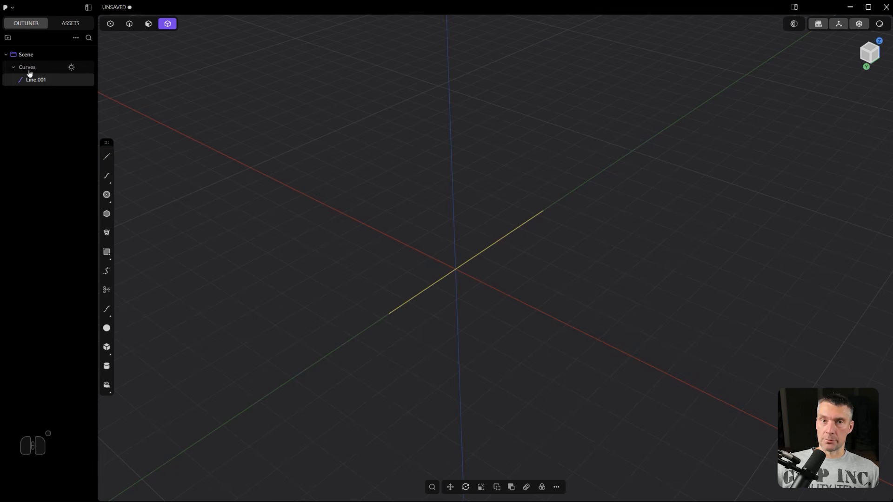
- Create a box beside the line on the ground plane with a square base about 2.11 m wide
click(106, 347)
click(517, 311)
click(624, 310)
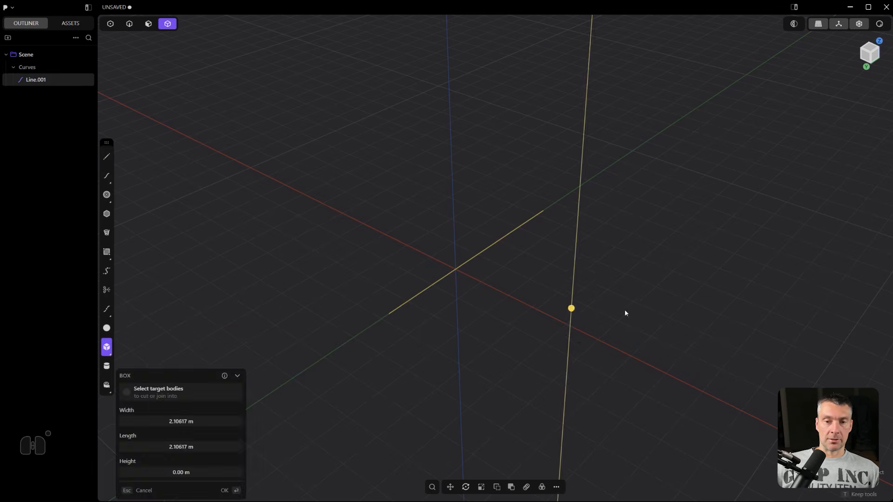
click(638, 228)
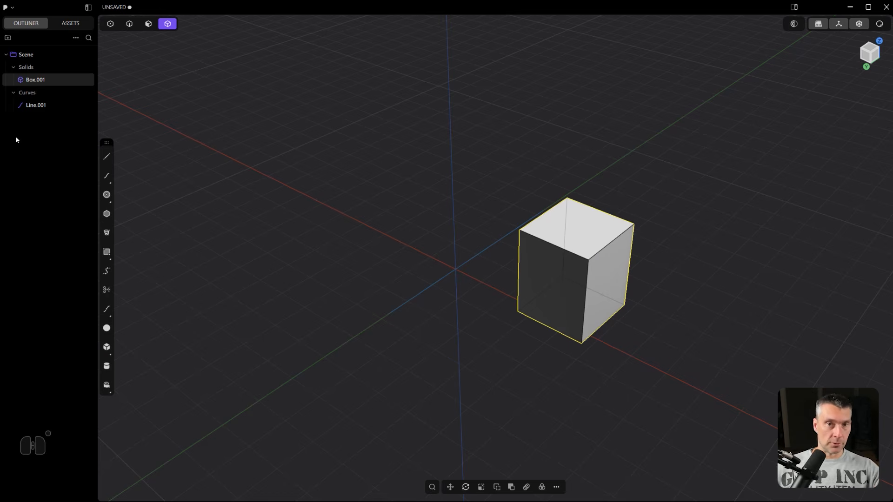
- Delete the box's side face that looks along the red axis, using face selection mode
shift+middle_drag(495, 309, 448, 268)
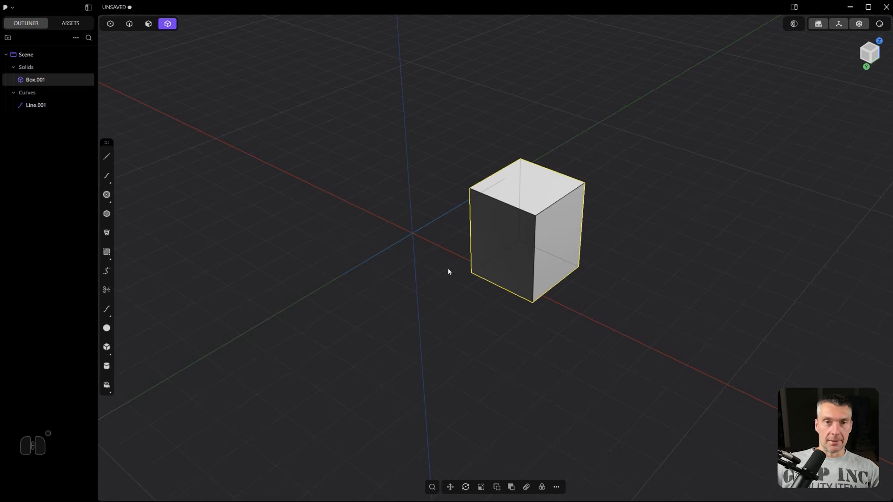
scroll(392, 267, down, 3)
shift+middle_drag(392, 268, 391, 242)
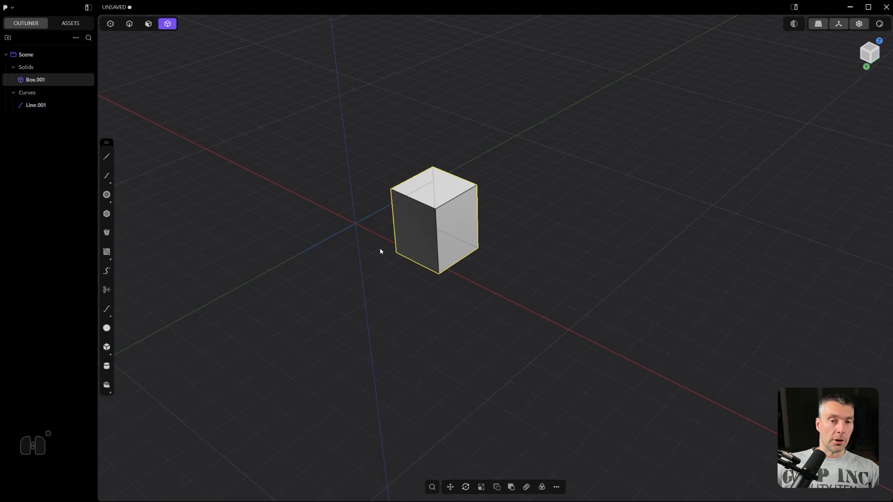
scroll(385, 252, up, 2)
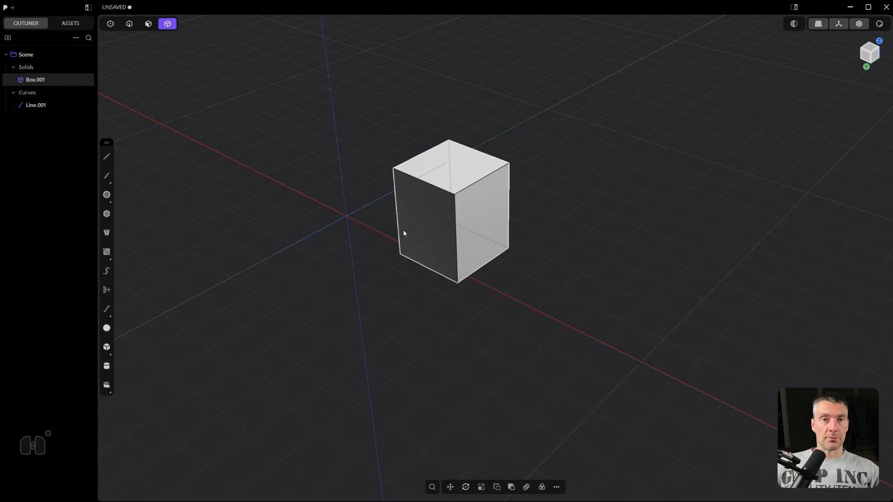
shift+middle_drag(427, 228, 442, 235)
key(shift+3)
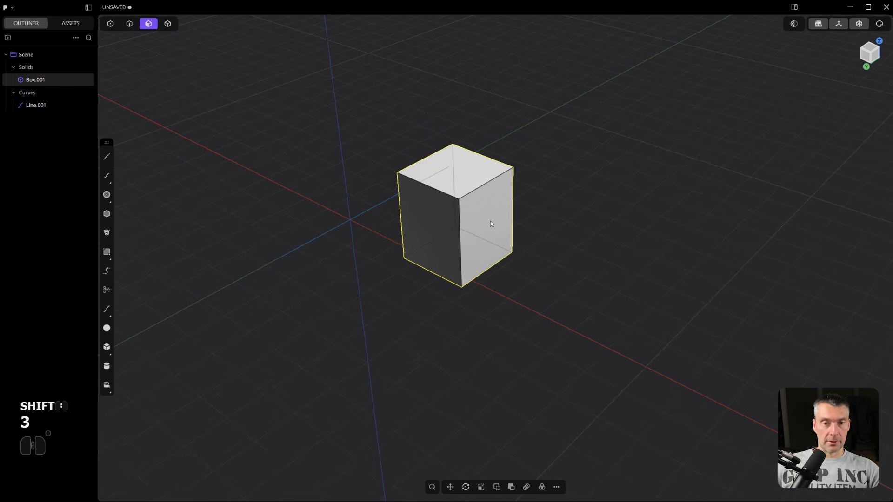
click(487, 216)
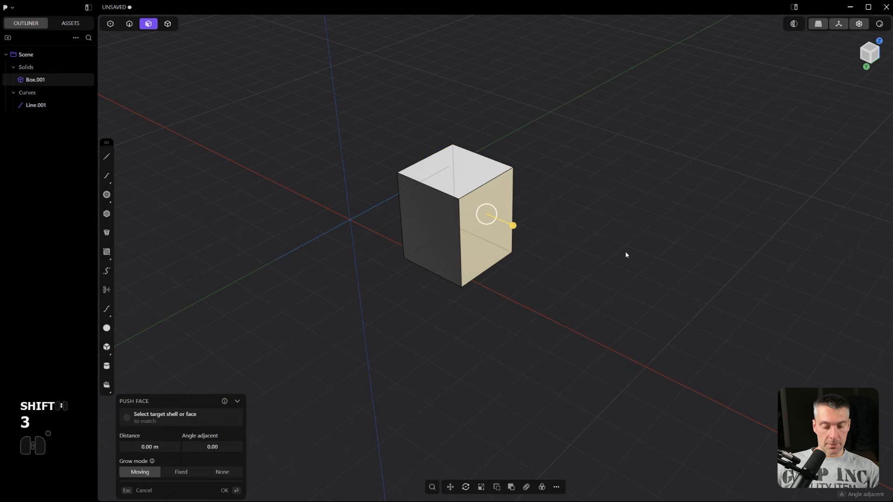
key(shift)
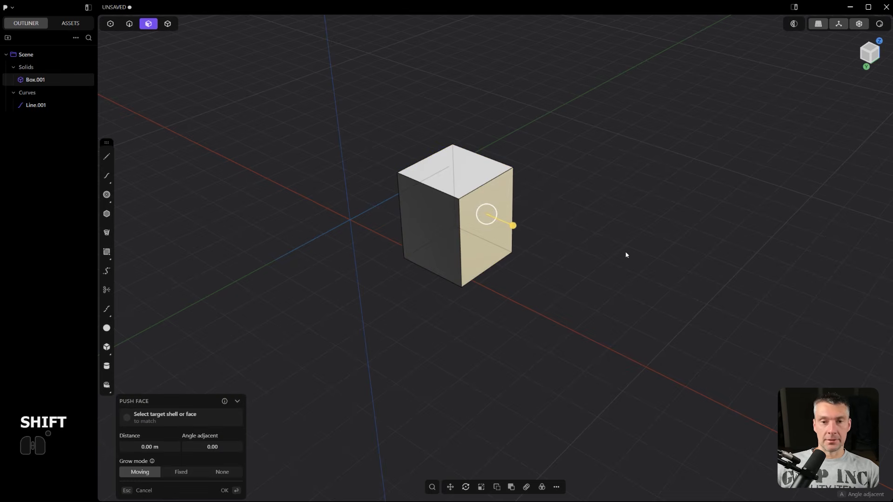
key(shift+x)
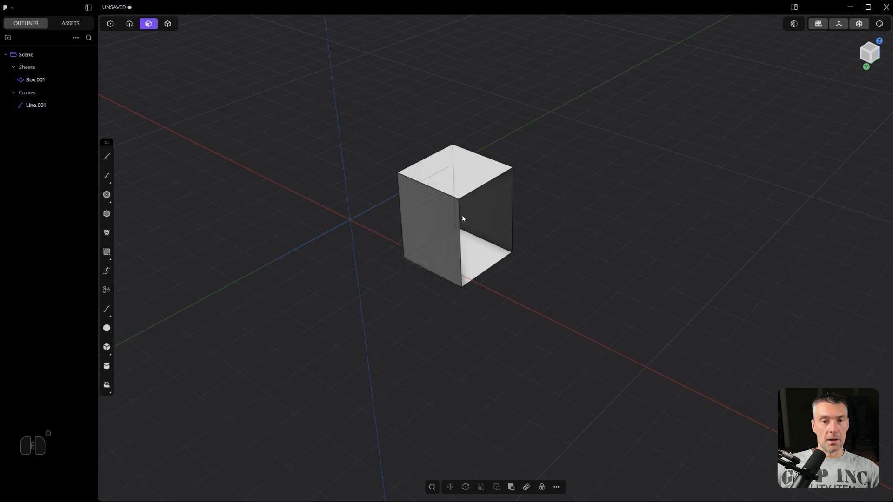
- Undo the face deletion and clear the face selection on the box
key(ctrl+z)
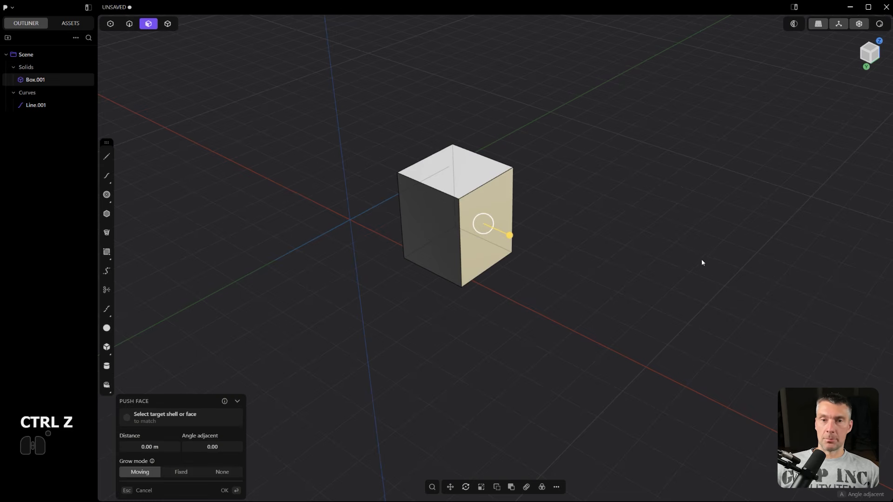
key(ctrl+z)
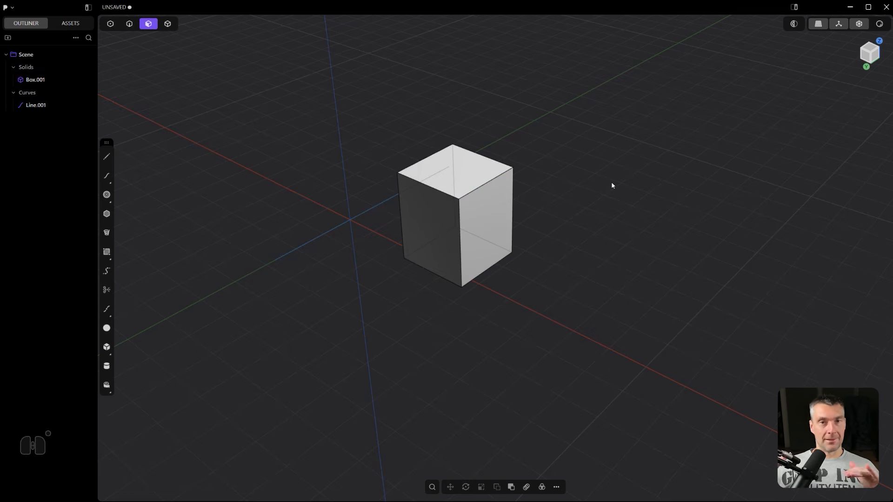
- Draw a corner rectangle on the ground plane across the red axis, beyond the box
click(107, 252)
mouse_move(526, 309)
shift+middle_down()
mouse_move(487, 291)
mouse_move(474, 239)
shift+middle_up()
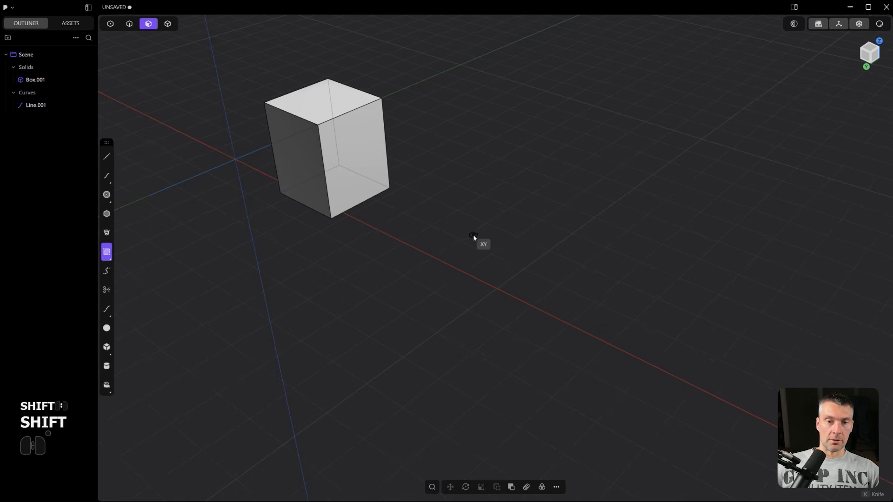
click(473, 234)
click(568, 374)
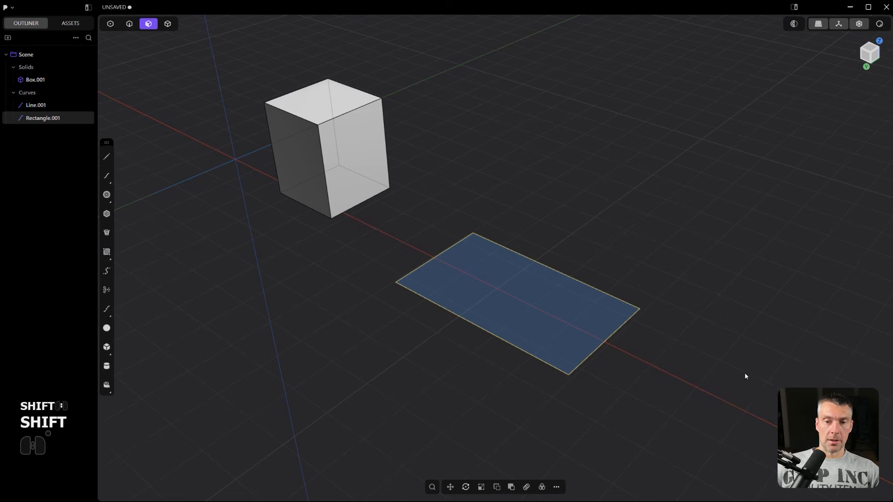
- Find the Patch command and fill the rectangle with a sheet, keeping the tolerance of 0.000010 m
text(f)
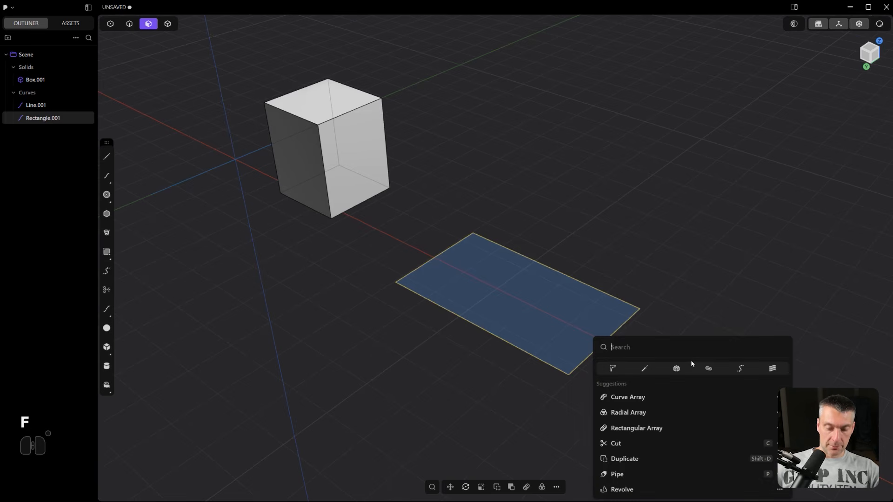
text(patch)
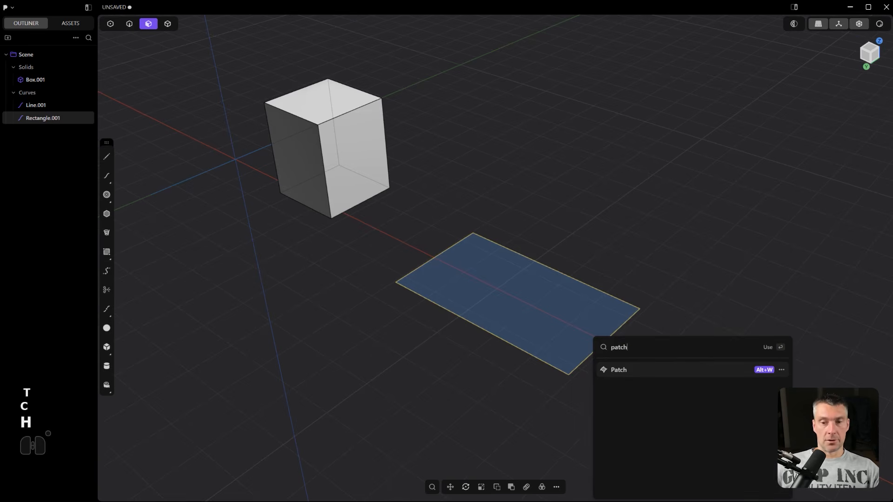
click(630, 372)
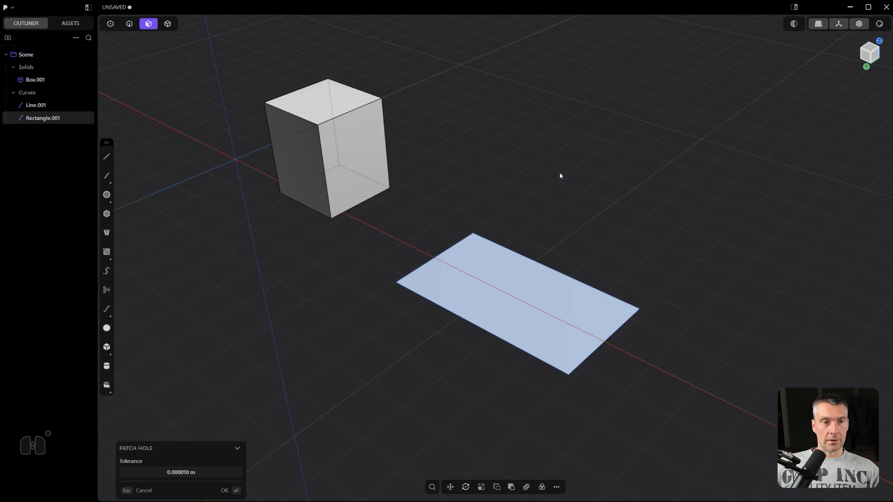
key(Return)
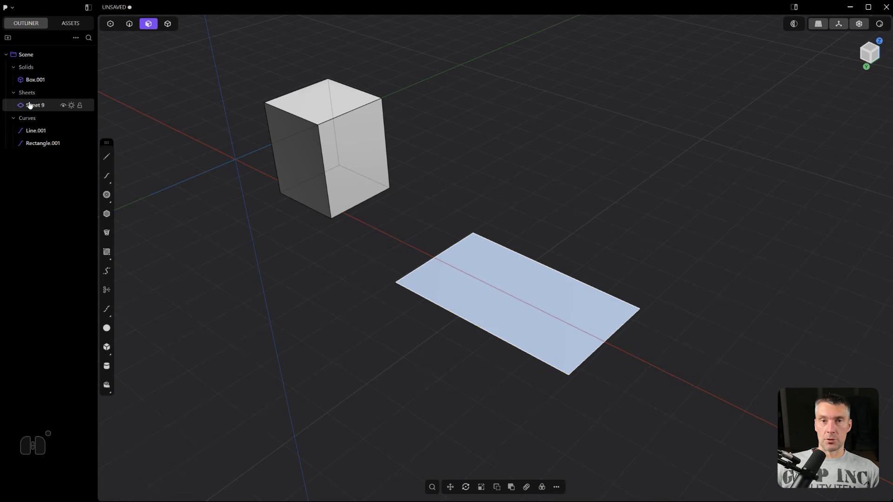
- Move the rectangle curve up along Z off the sheet in edge selection mode, and delete the curve
click(572, 170)
key(2)
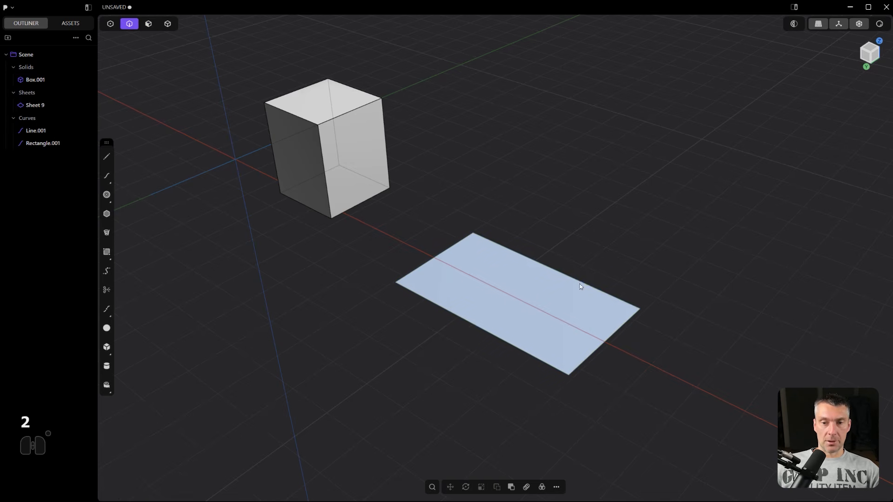
click(579, 284)
key(g)
key(z)
click(582, 198)
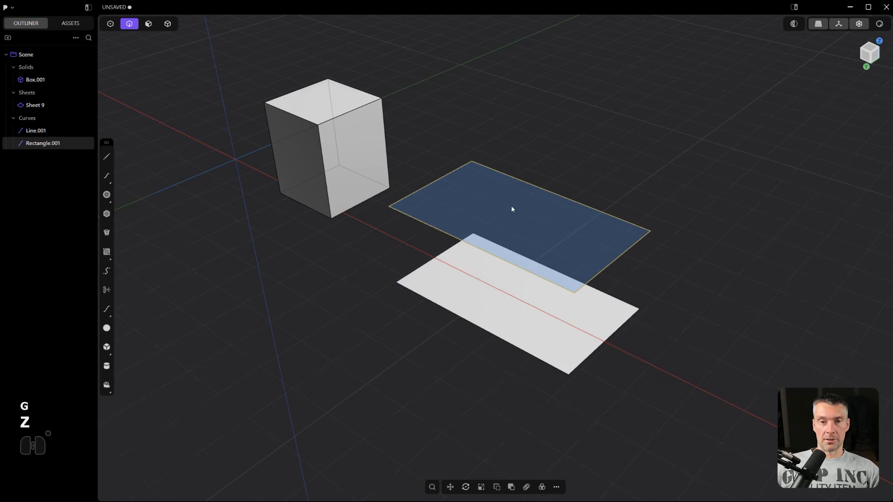
key(x)
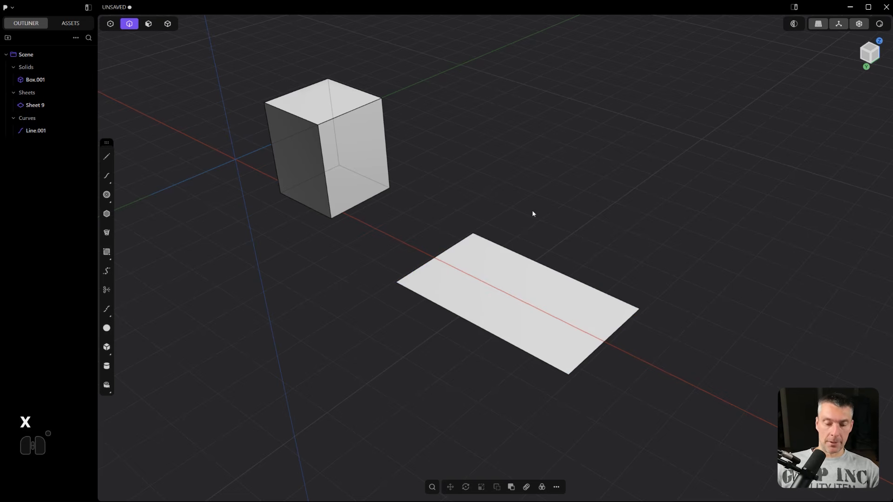
- Look through the command search and the shortcut options for Alternative Duplicate, and close it without choosing a command
key(f)
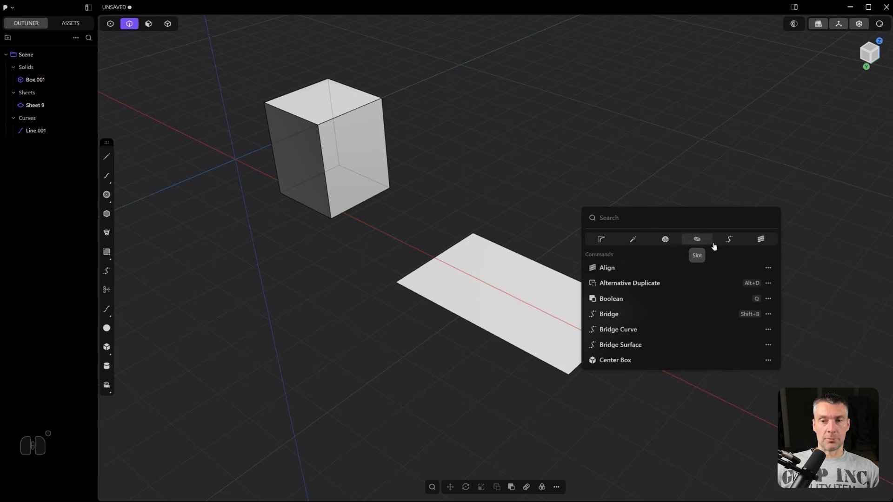
right_click(643, 281)
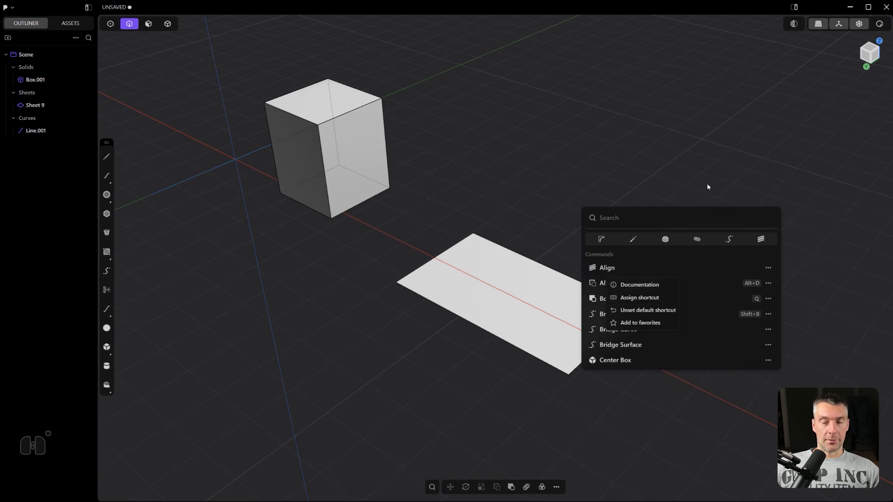
click(691, 133)
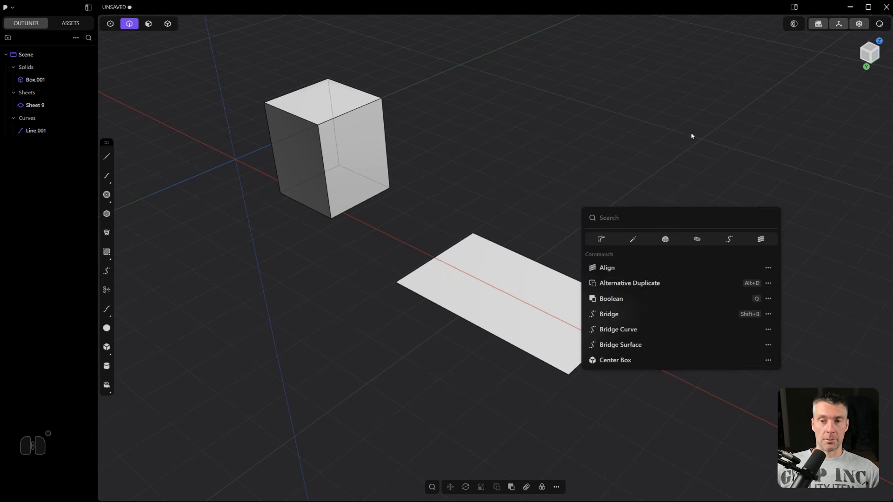
click(691, 132)
- Delete the flat sheet beside the box in solid selection mode
scroll(479, 238, down, 4)
scroll(517, 271, up, 2)
shift+middle_drag(482, 244, 550, 300)
key(4)
click(565, 319)
key(x)
- Create an instance of the box and place it beside the original along the X axis
scroll(518, 294, up, 3)
scroll(509, 241, down, 3)
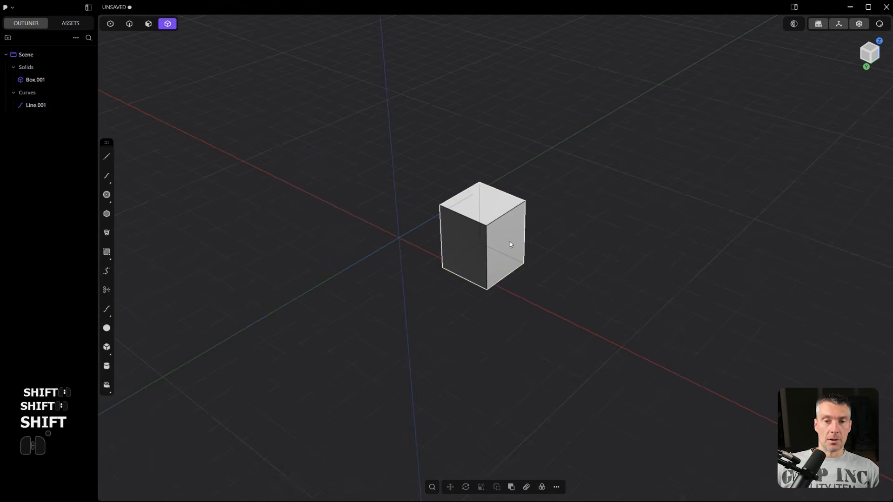
click(493, 230)
shift+middle_drag(493, 230, 532, 289)
scroll(533, 289, up, 2)
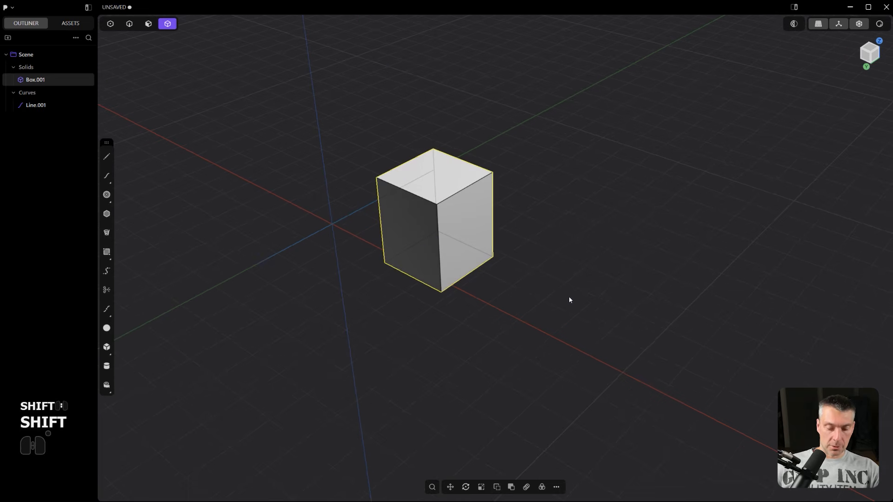
text(f)
text(insta)
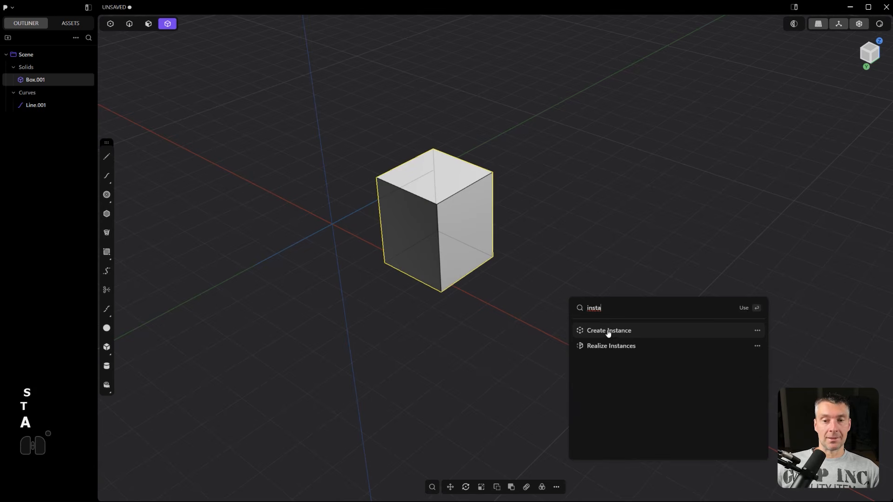
click(608, 331)
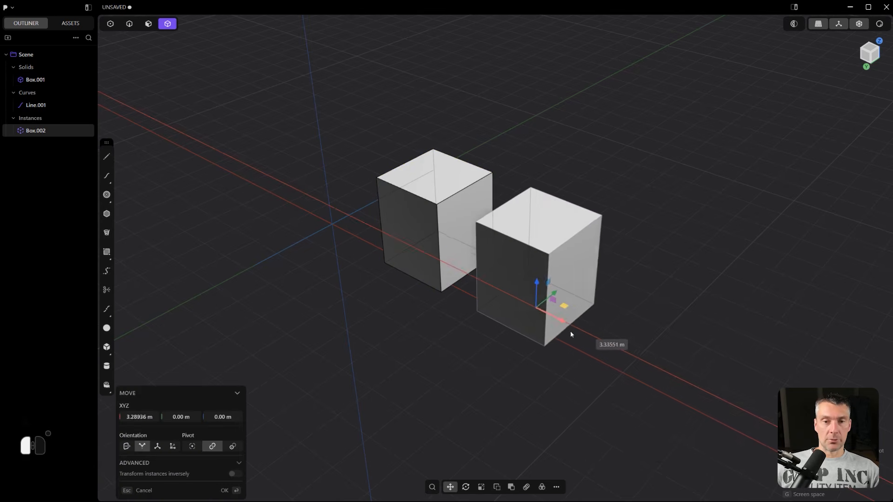
click(700, 239)
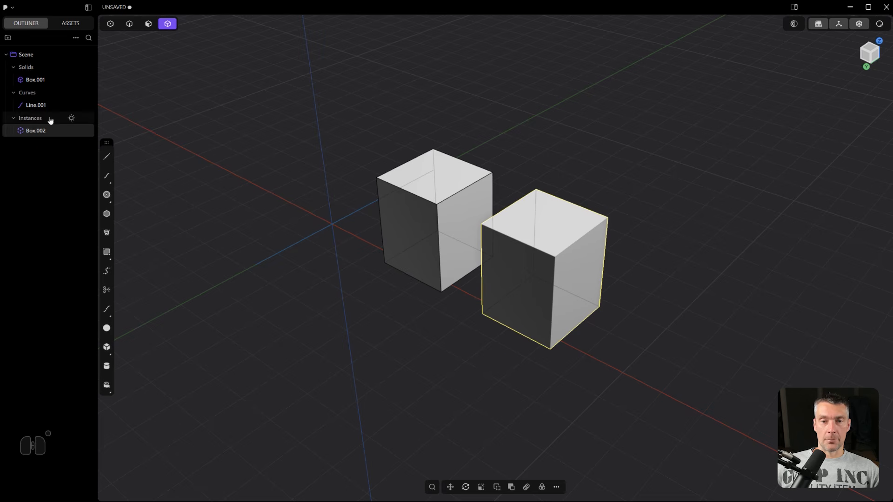
- Fillet one top edge of the original box in edge selection mode with a conic distance of about 0.74 m
click(464, 206)
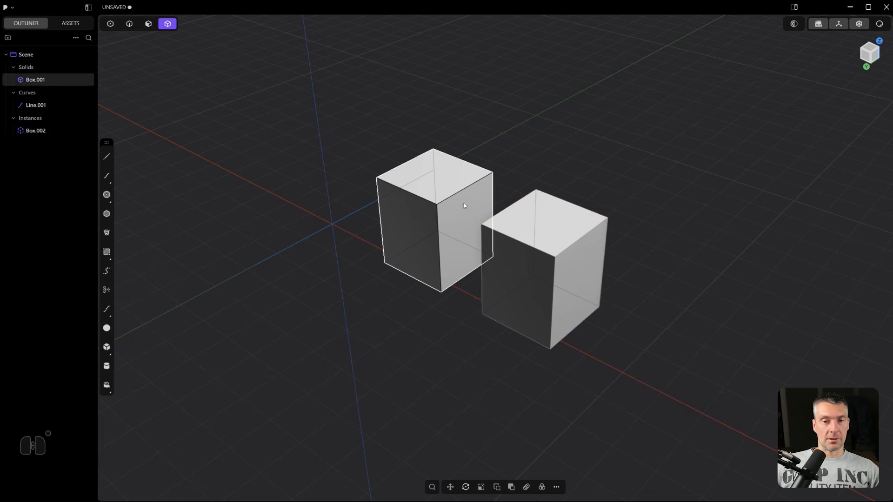
scroll(464, 205, up, 3)
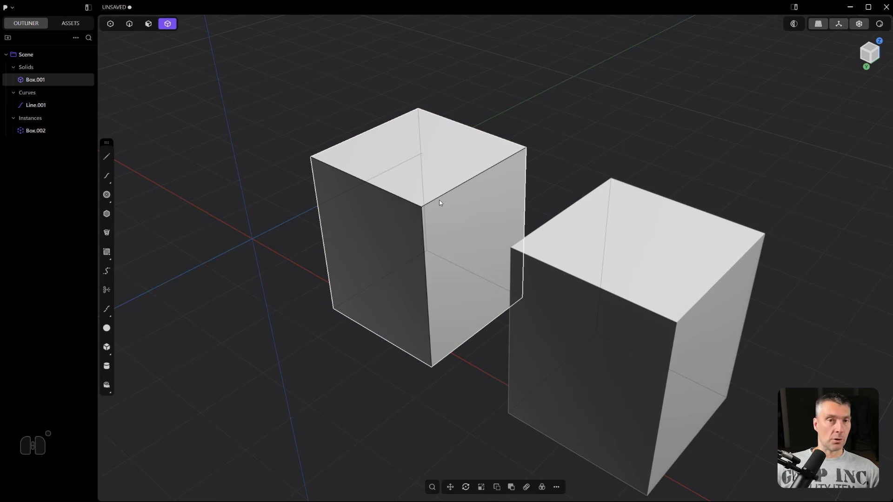
key(2)
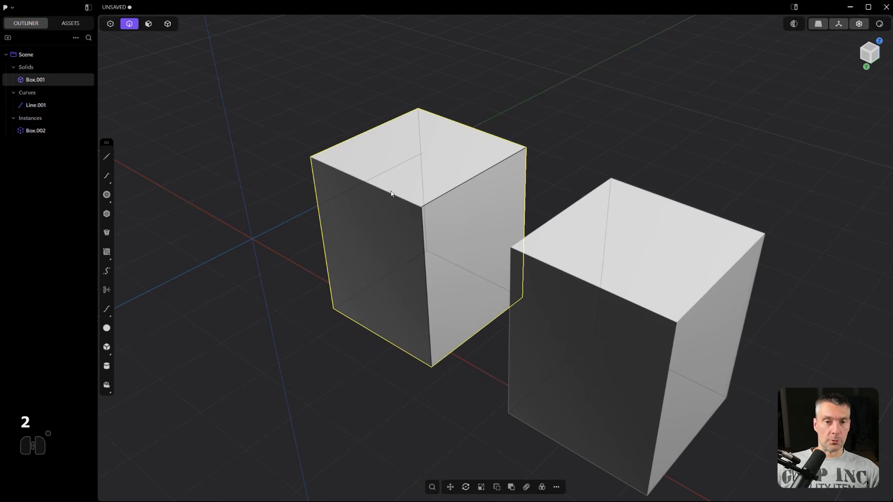
click(392, 195)
key(f)
key(c)
drag(393, 197, 404, 211)
key(d)
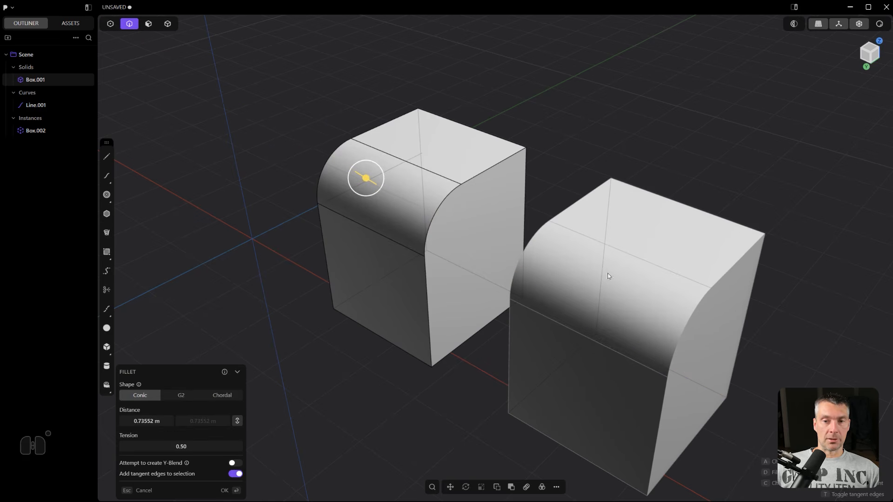
right_click(602, 263)
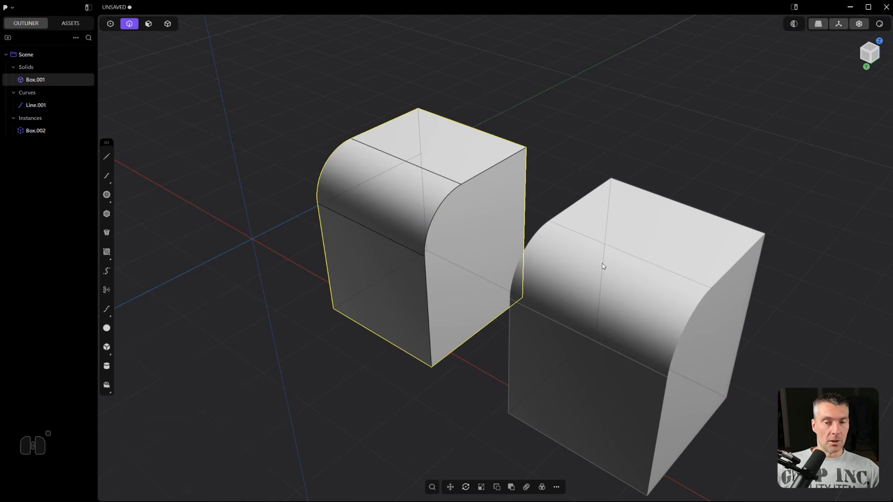
- Realize the box instance as an independent solid in solid selection mode, and undo the conversion
scroll(602, 263, down, 4)
shift+middle_drag(602, 263, 438, 222)
click(493, 247)
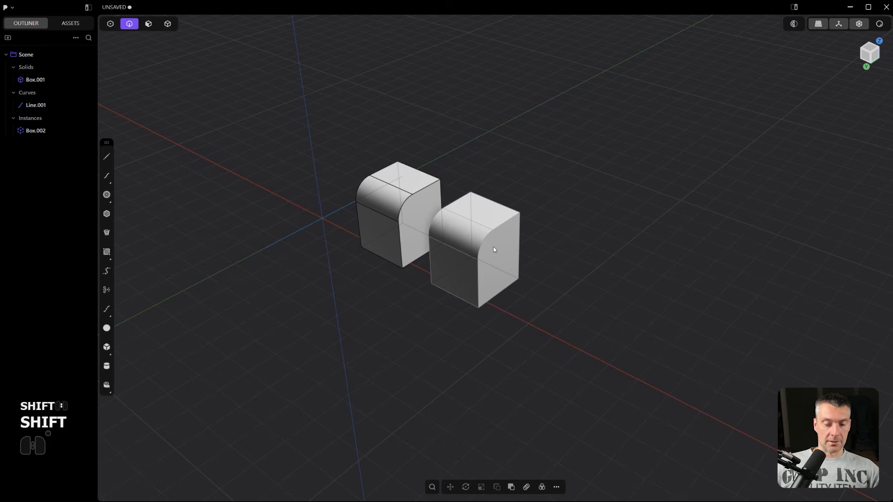
key(4)
click(483, 242)
text(finsta)
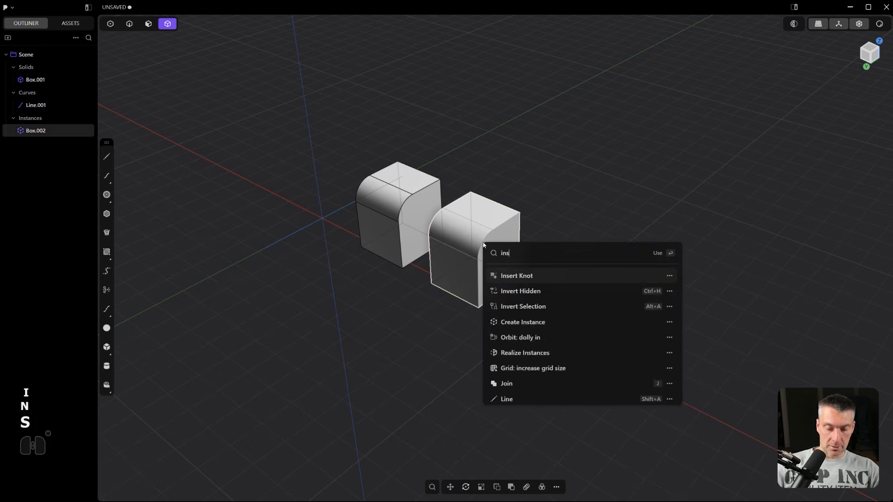
click(535, 291)
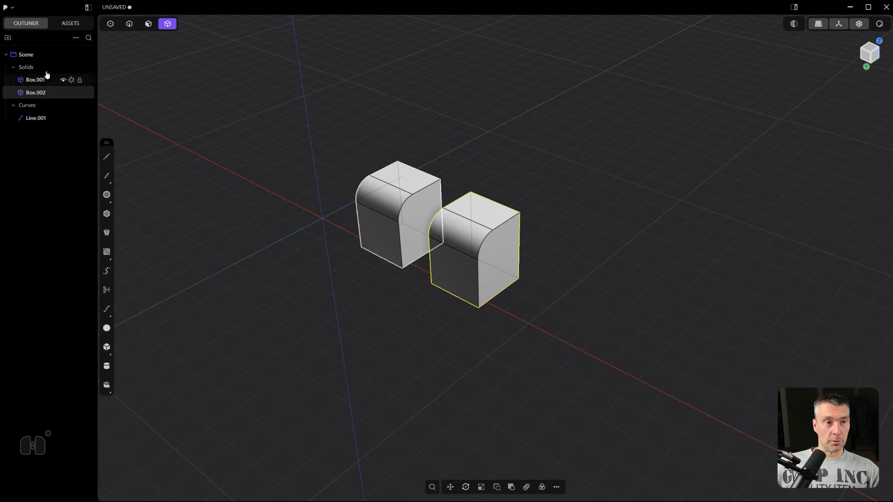
key(ctrl+z)
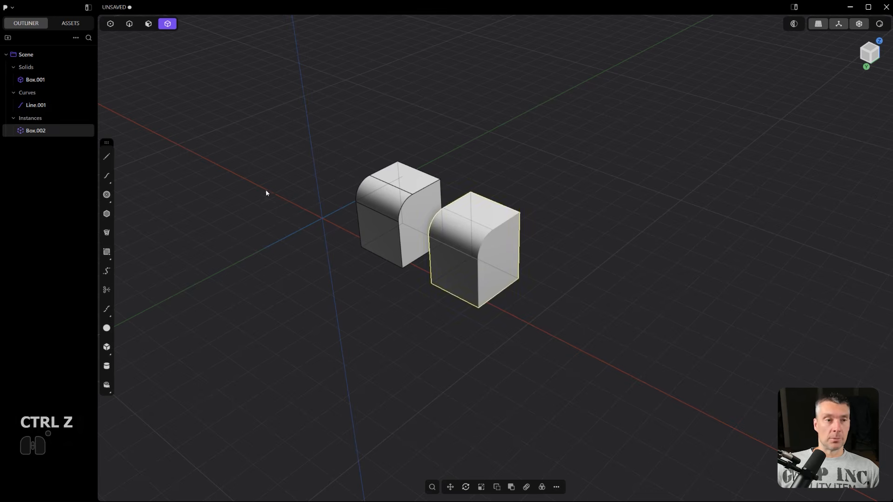
- Delete the box instance beside the filleted original
scroll(443, 254, up, 3)
key(x)
scroll(533, 255, down, 3)
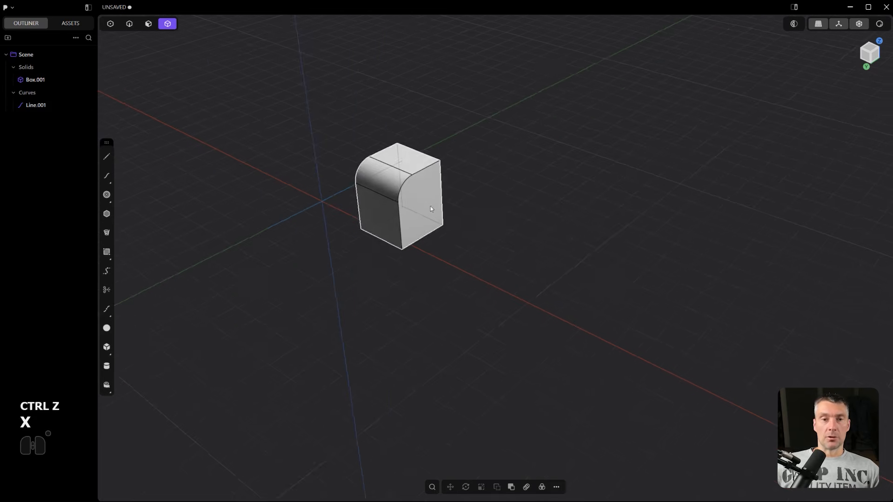
shift+middle_drag(430, 206, 532, 257)
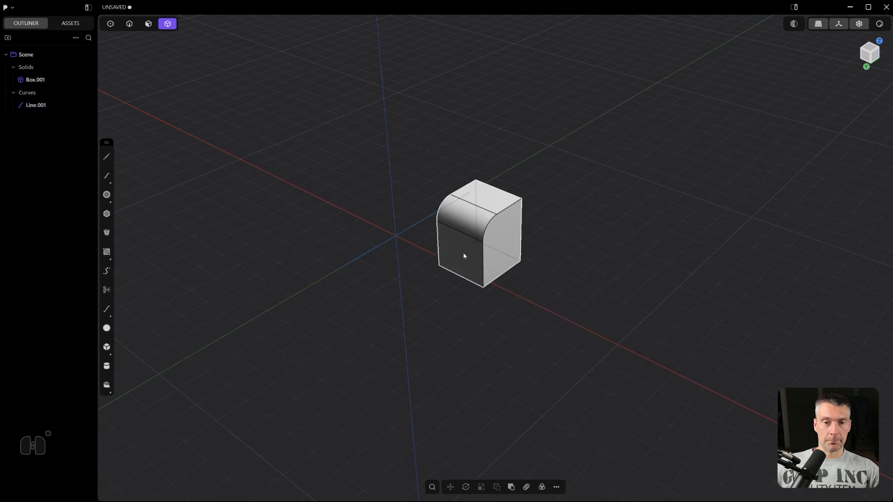
- Delete the line curve in edge selection mode and the filleted box in solid selection mode to empty the scene
key(2)
click(415, 232)
key(x)
key(4)
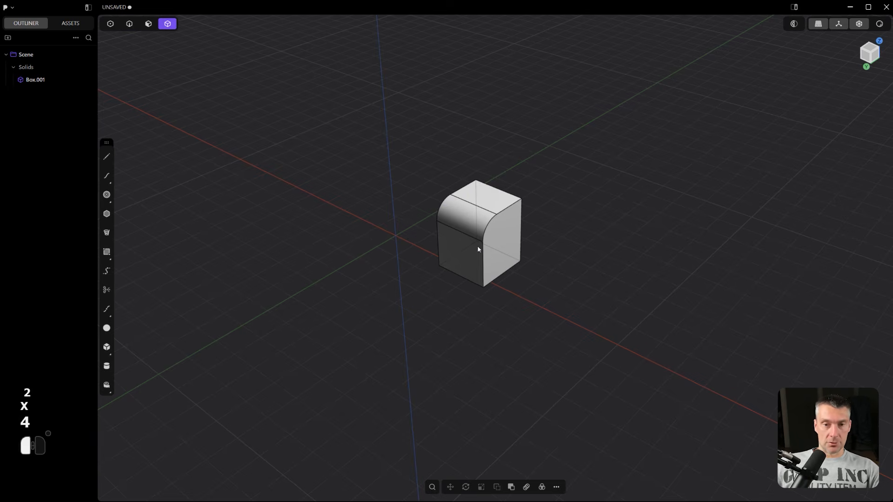
click(478, 249)
key(x)
shift+middle_drag(477, 249, 536, 239)
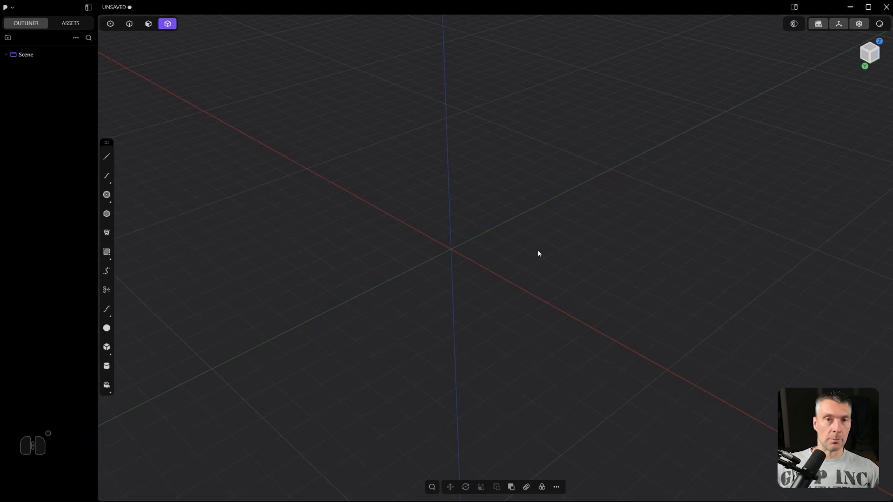
- Examine the empty scene by orbiting and panning around the origin, snapping to an orthographic view and returning to perspective
middle_drag(537, 253, 554, 230)
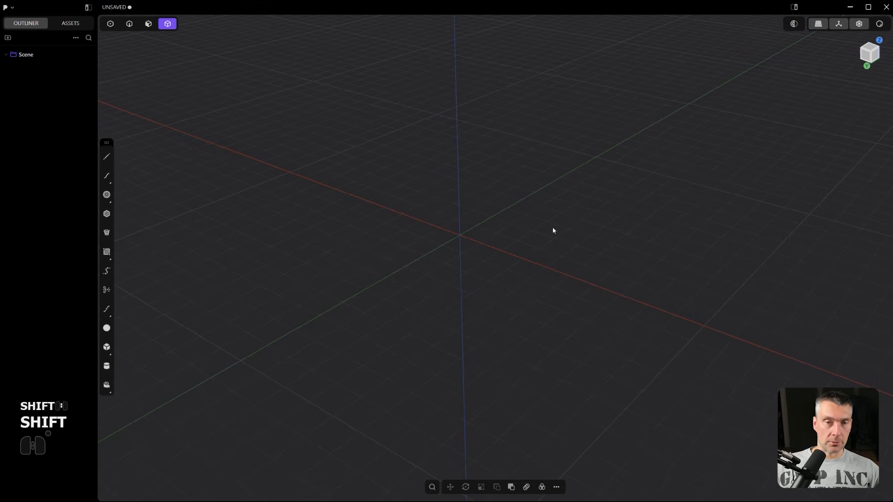
middle_drag(463, 246, 514, 285)
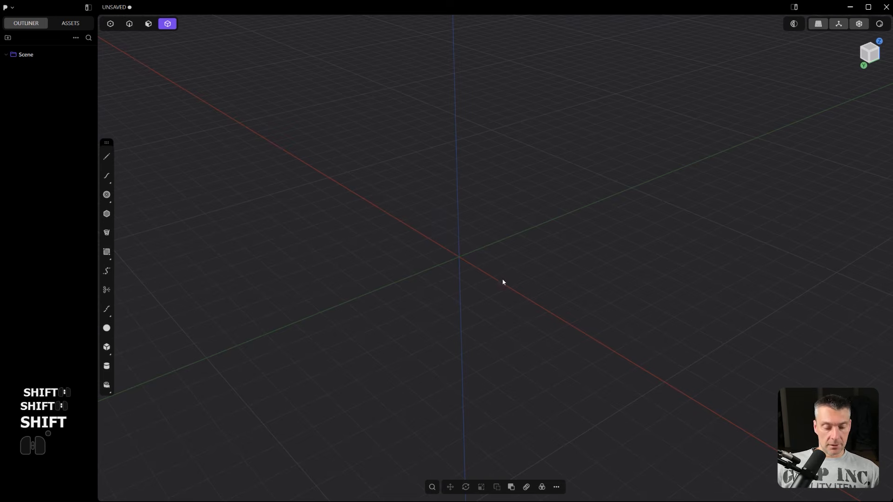
shift+middle_drag(474, 273, 509, 243)
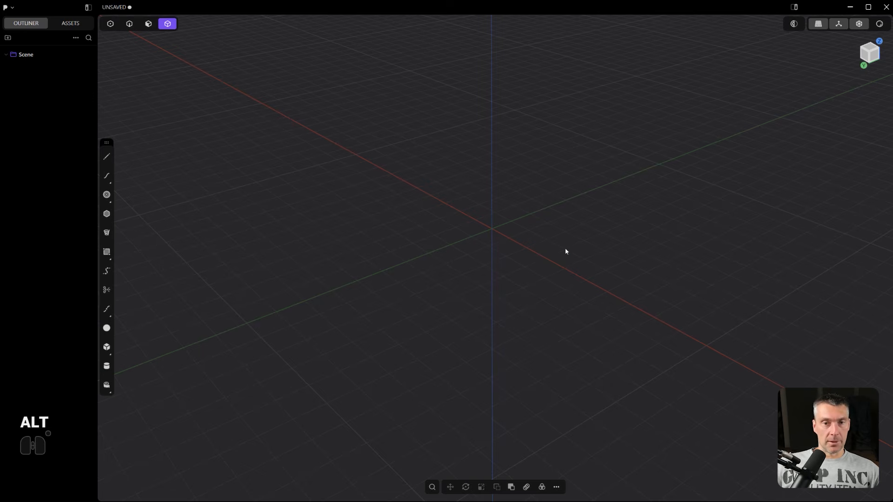
mouse_move(566, 251)
alt+middle_down()
mouse_move(474, 259)
mouse_move(531, 291)
mouse_move(578, 261)
alt+middle_up()
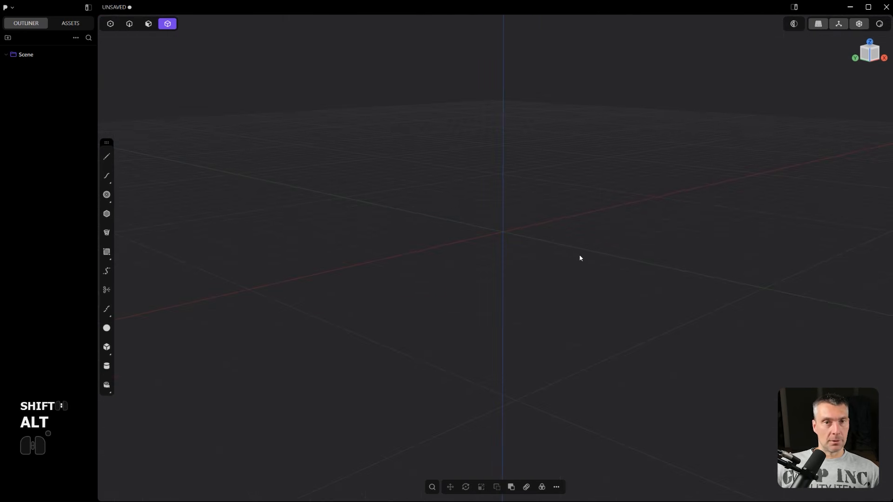
alt+middle_drag(641, 243, 573, 244)
alt+middle_drag(635, 240, 529, 255)
key(KP_5)
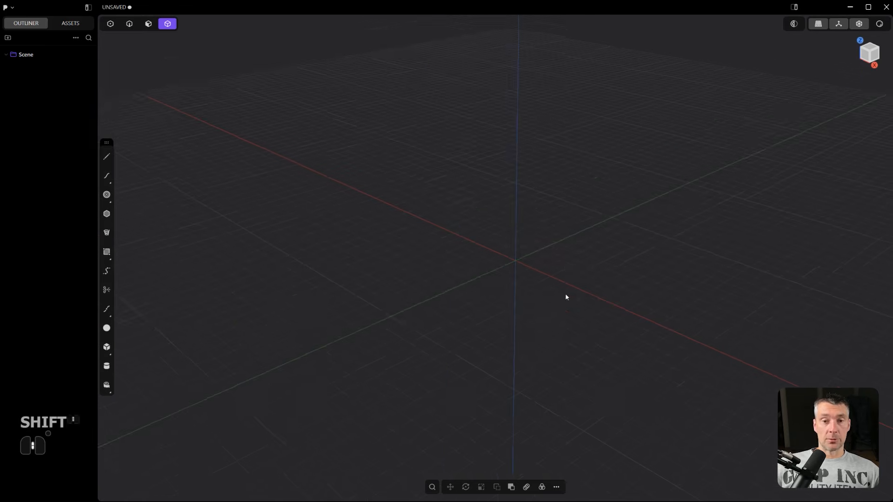
shift+middle_drag(565, 297, 549, 247)
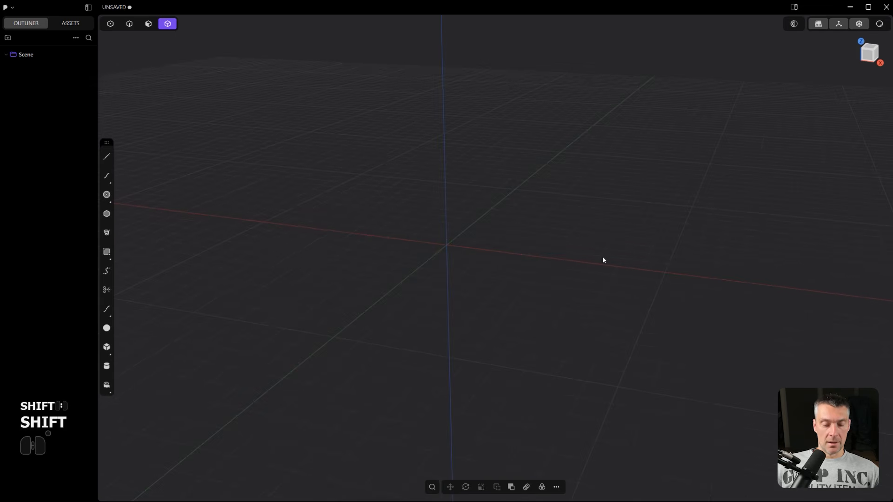
alt+middle_drag(603, 261, 577, 195)
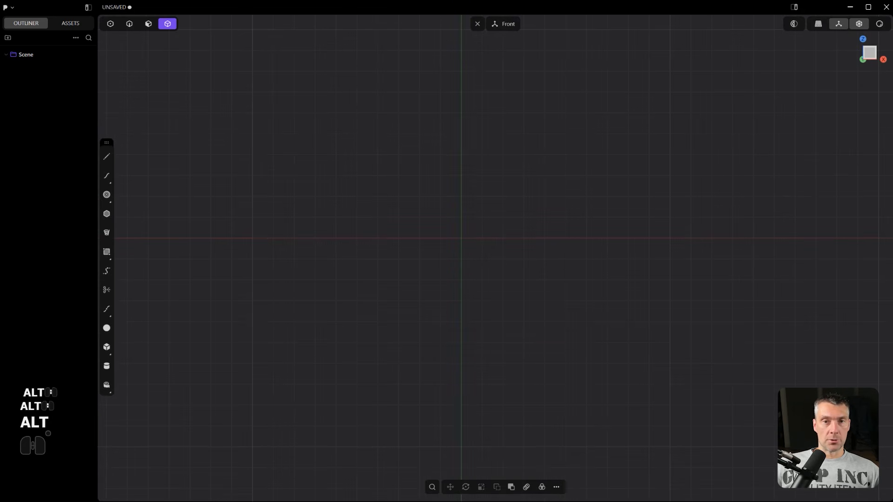
alt+middle_drag(452, 97, 522, 326)
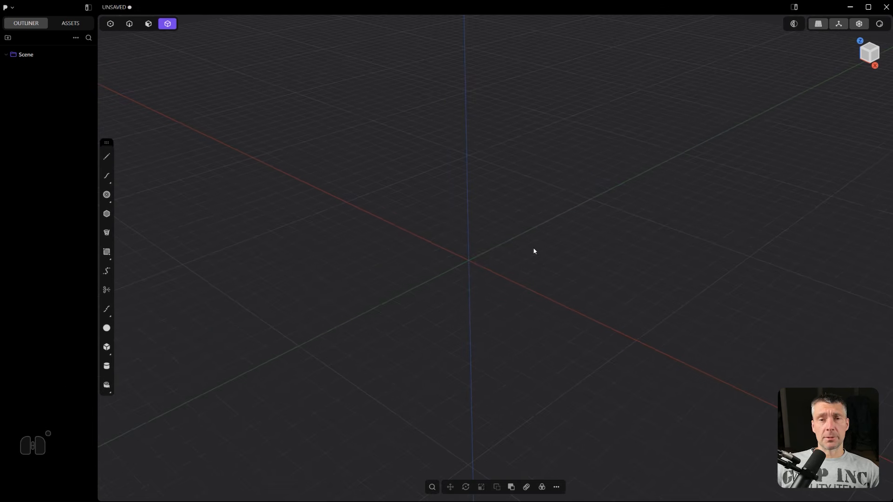
- Create a box centred on the origin, about 5.59 m wide, 11.01 m long and 2.88 m high
shift+middle_drag(530, 246, 514, 275)
click(107, 347)
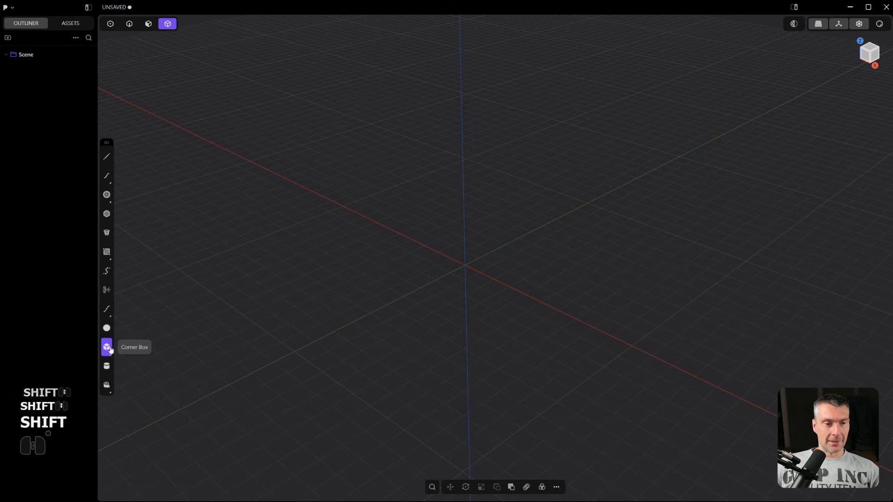
click(465, 266)
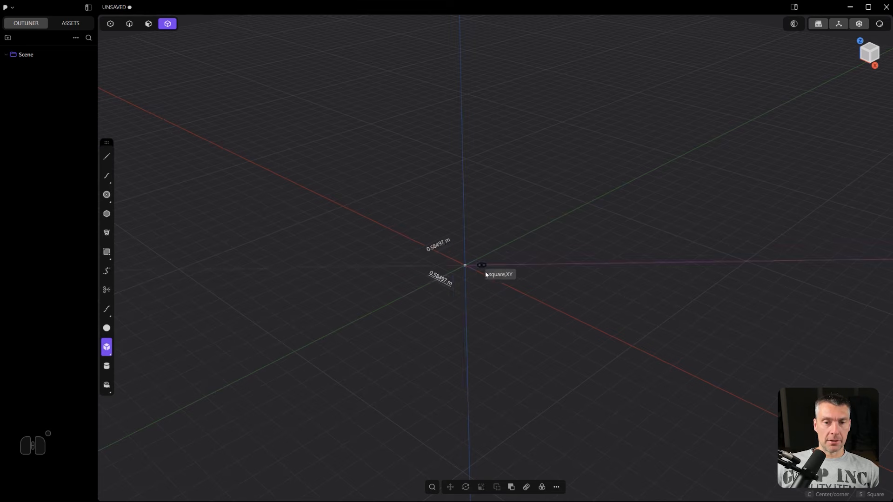
key(c)
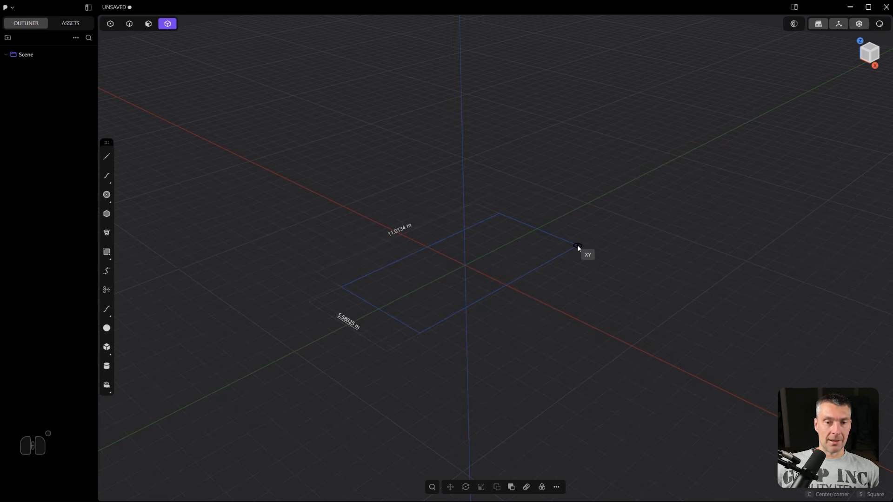
click(578, 248)
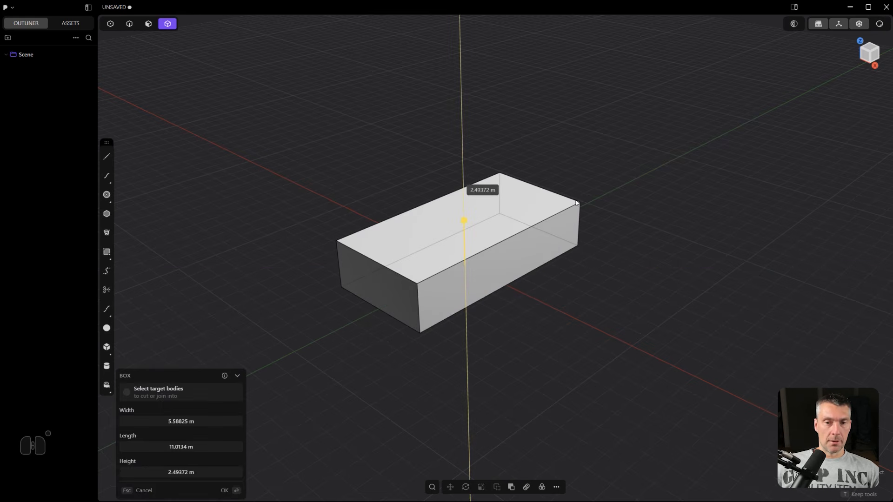
click(576, 202)
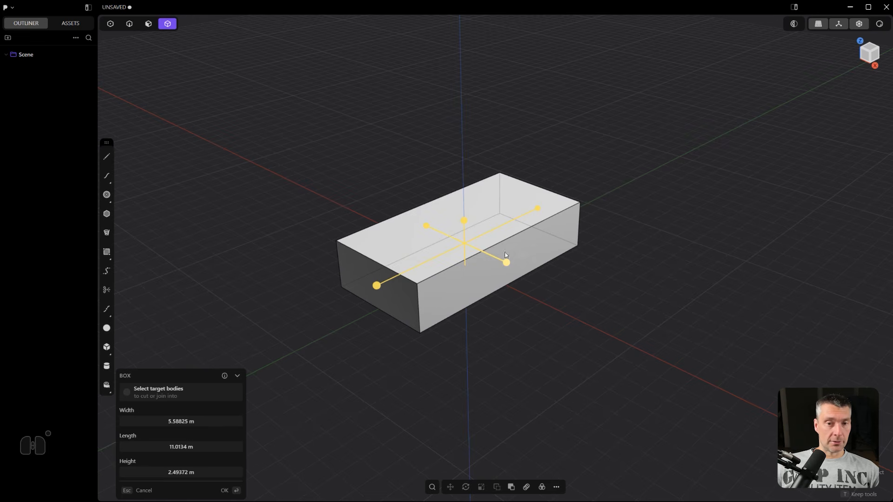
drag(464, 220, 467, 215)
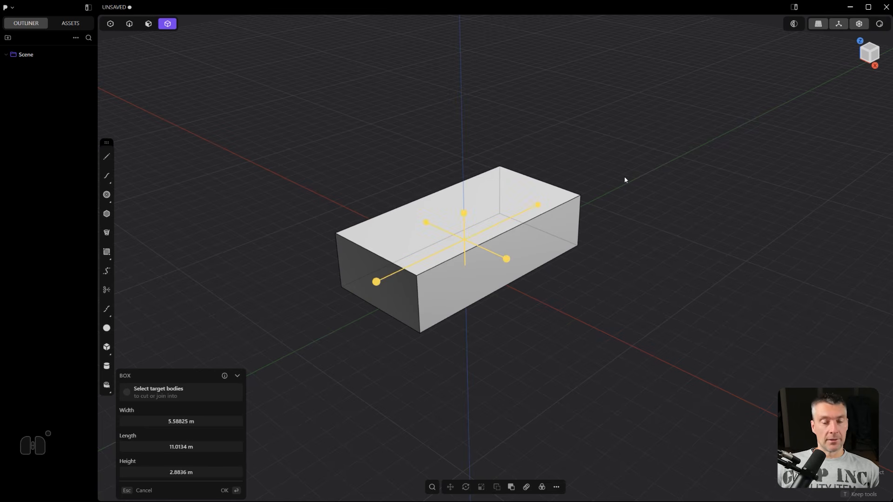
key(Return)
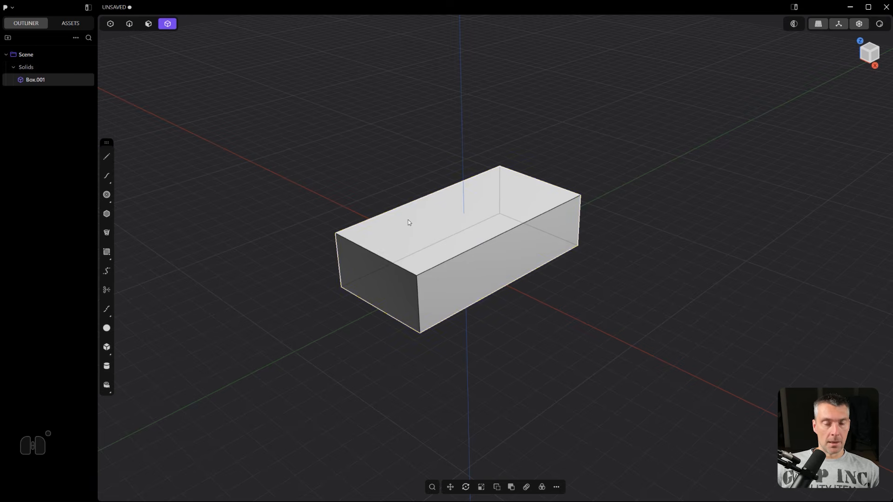
scroll(409, 228, up, 3)
shift+middle_drag(413, 246, 368, 228)
shift+middle_drag(398, 247, 478, 233)
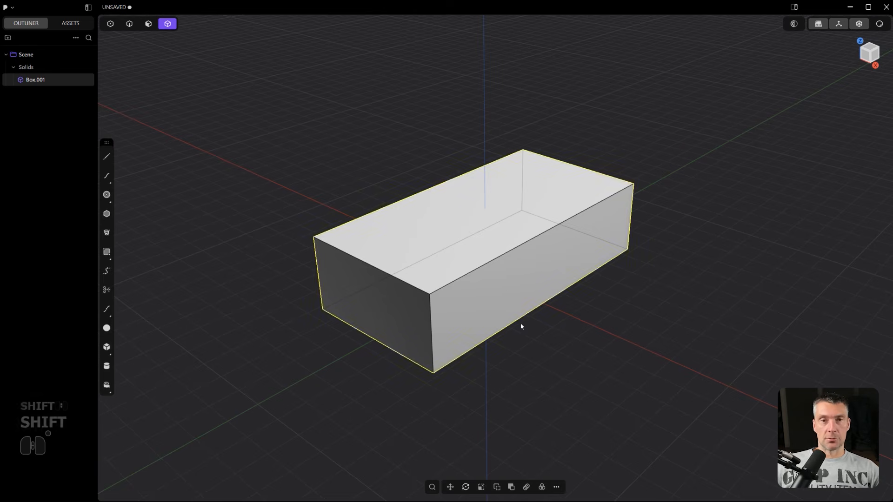
shift+middle_drag(523, 283, 493, 246)
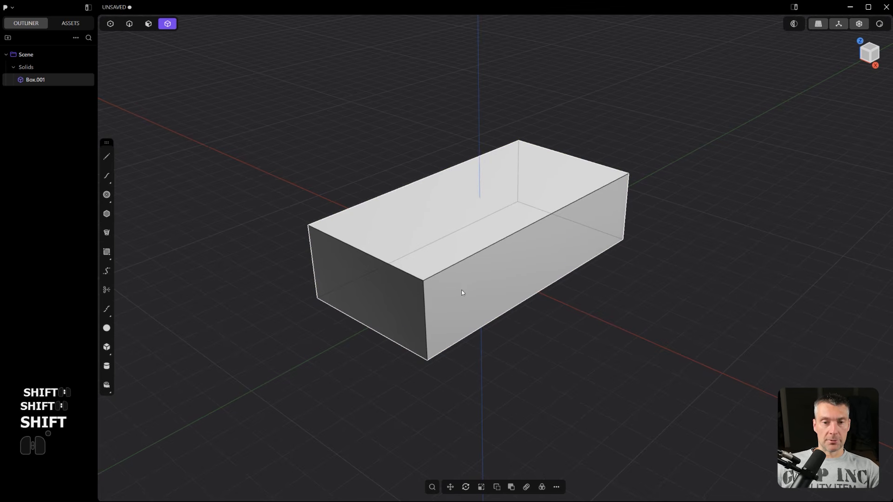
- In face selection mode, push the box's near short end face slightly inward to shorten the box
key(3)
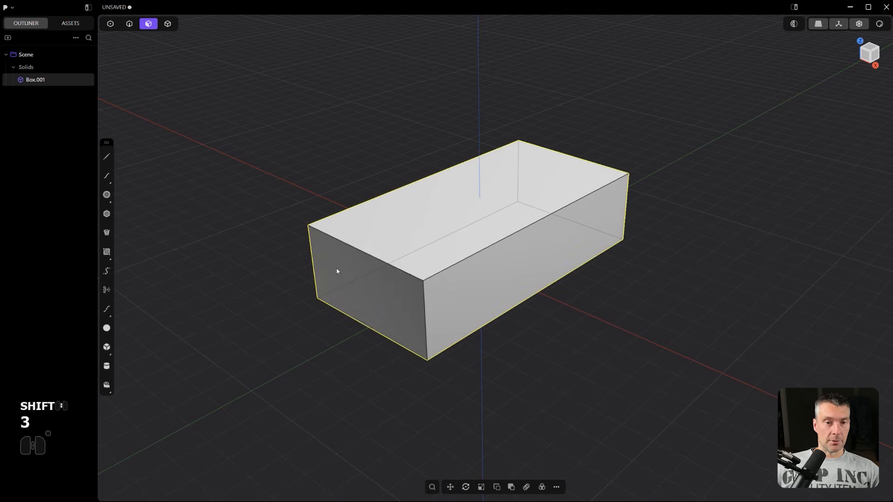
click(367, 278)
drag(341, 291, 357, 308)
right_click(345, 395)
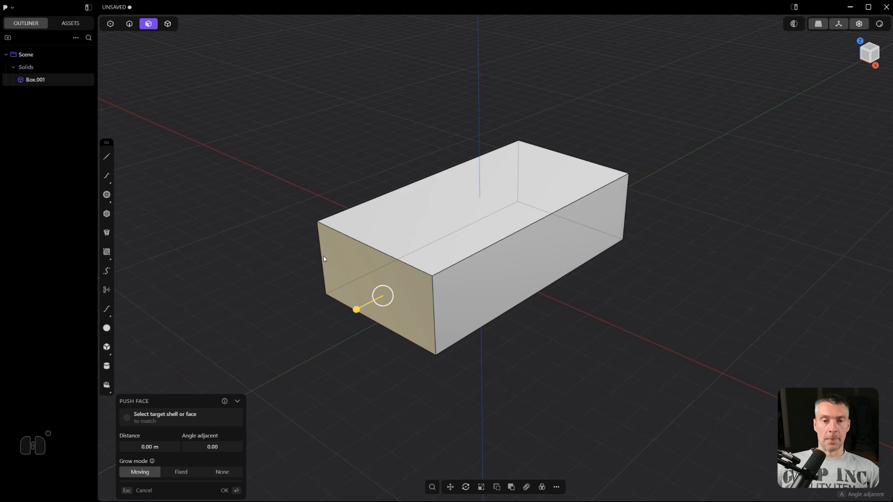
- Try splitting the near end face with a single U-direction Isoparam line, and undo the split
key(ctrl+r)
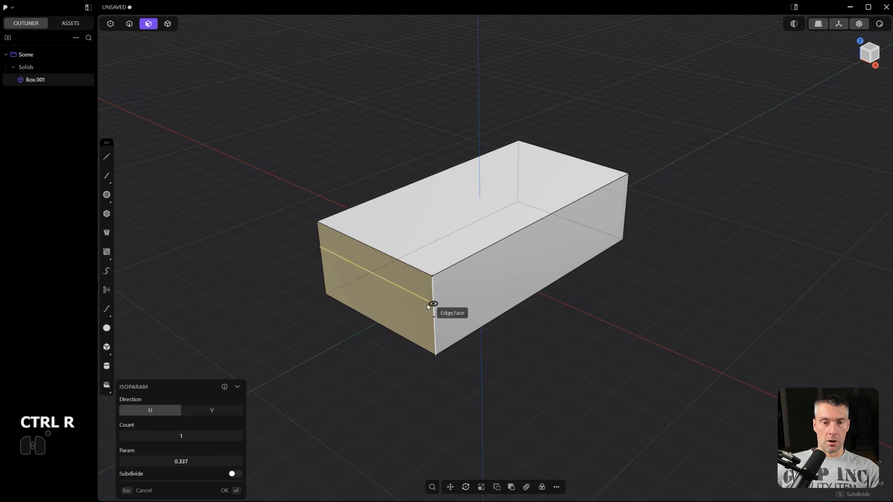
click(432, 300)
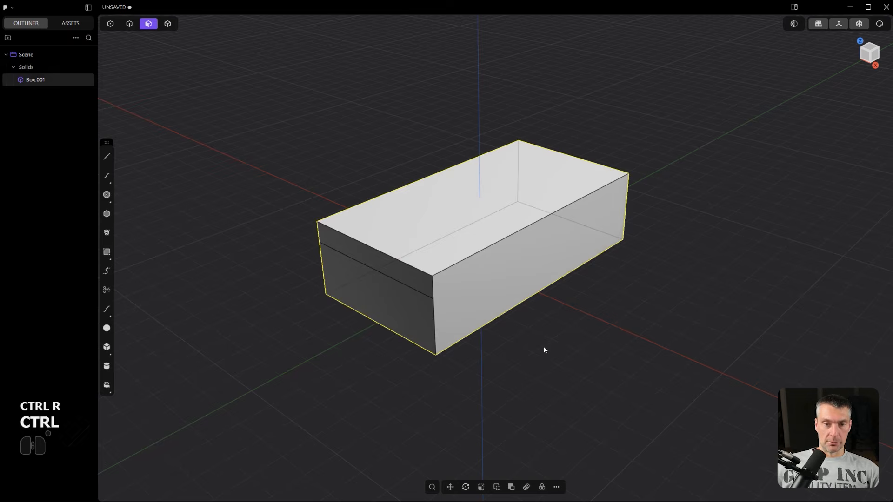
key(ctrl+z)
- Split the near end face near its upper edge with one U-direction Isoparam line at about 0.204
key(ctrl+r)
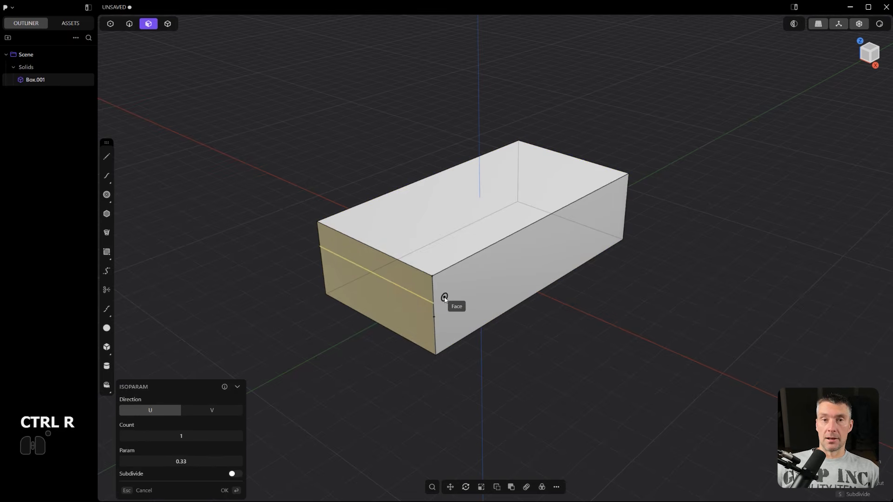
key(Tab)
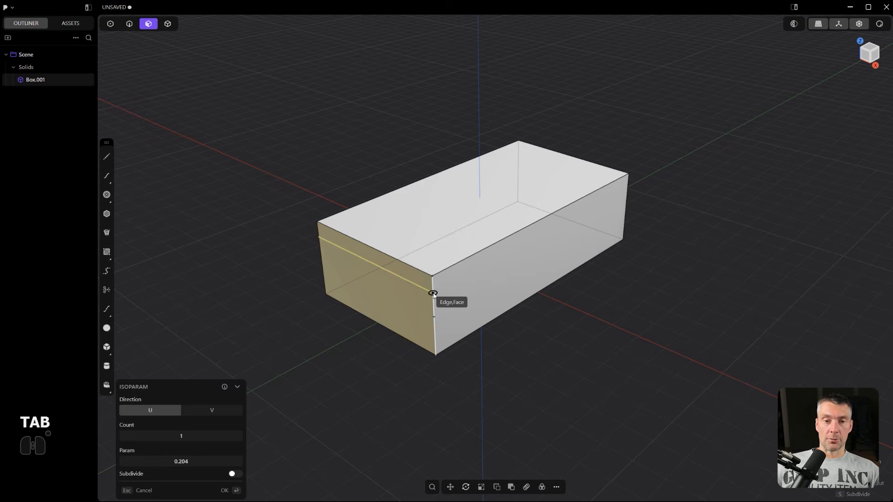
click(433, 292)
- Search the command list for "iso" to look up the Isoparam shortcut, and close the search
text(f)
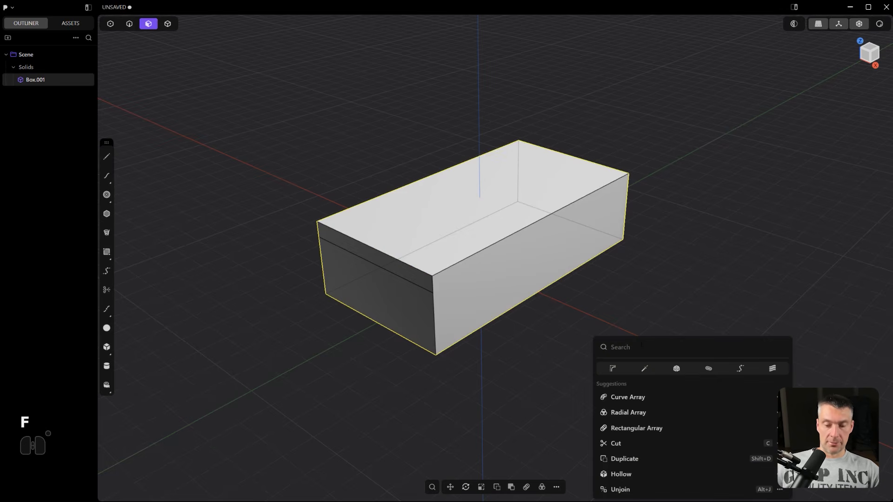
text(iso)
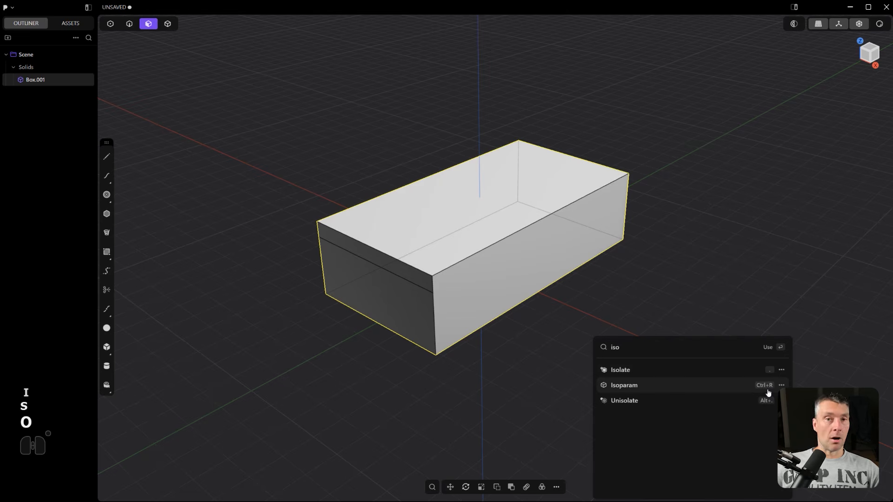
click(730, 229)
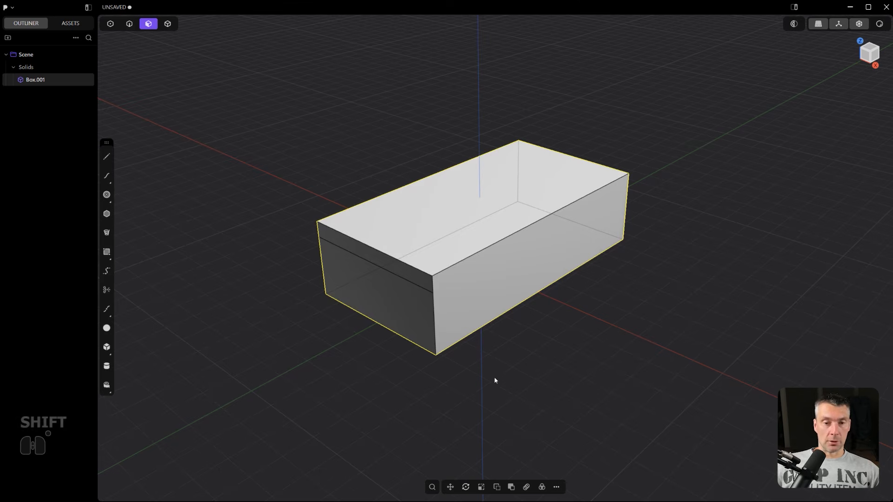
- Push the narrow upper strip of the split end face inward to cut a step into the box
shift+middle_drag(494, 378, 489, 373)
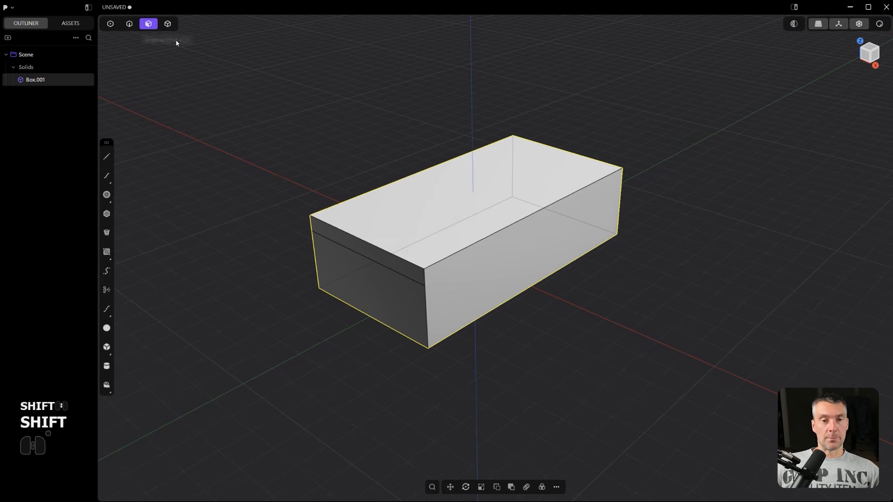
click(369, 254)
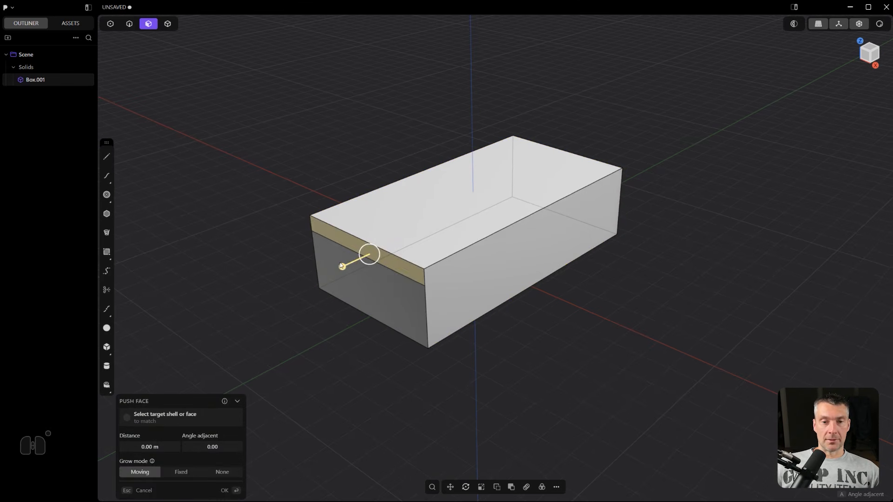
drag(342, 265, 394, 255)
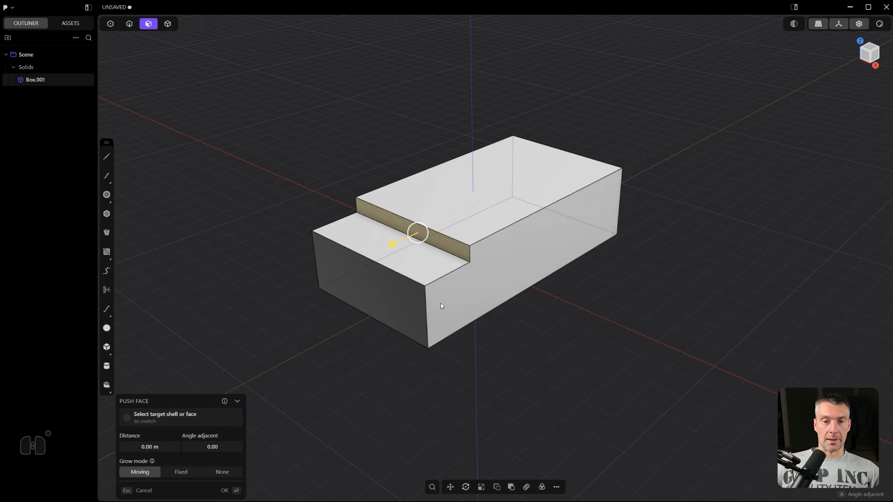
- Move the step's inner lower edge along Y onto the end face's upper edge to turn the step into a slope
shift+middle_drag(439, 304, 449, 301)
scroll(449, 300, up, 2)
key(2)
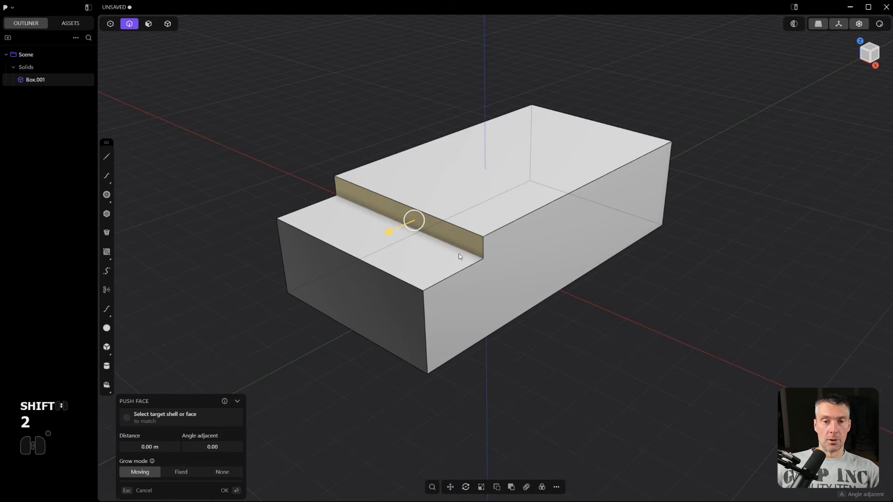
key(ctrl+z)
click(431, 245)
key(g)
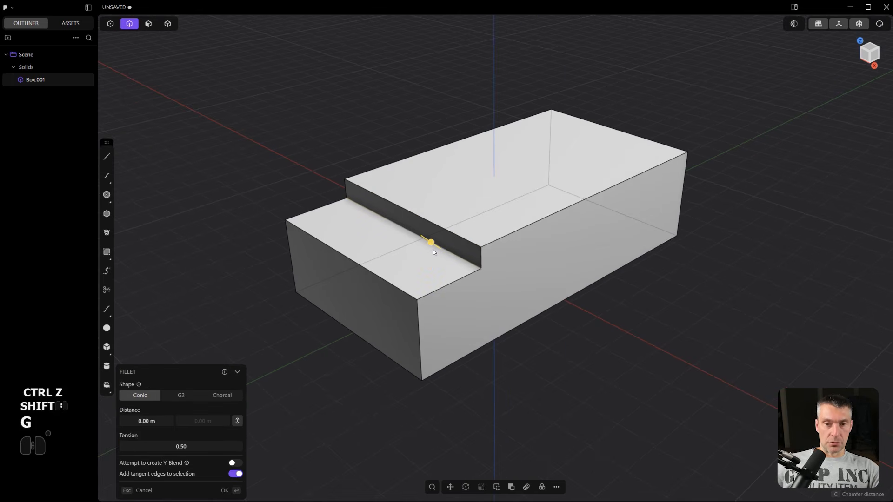
middle_drag(434, 251, 483, 294)
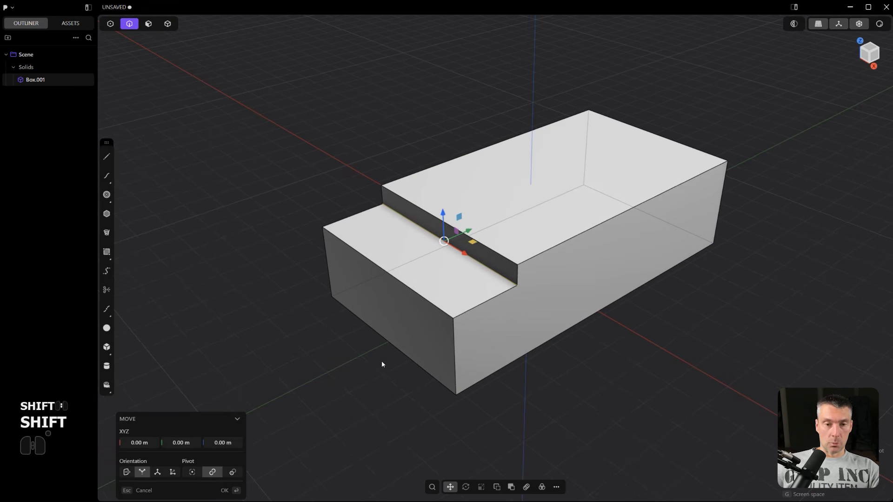
key(y)
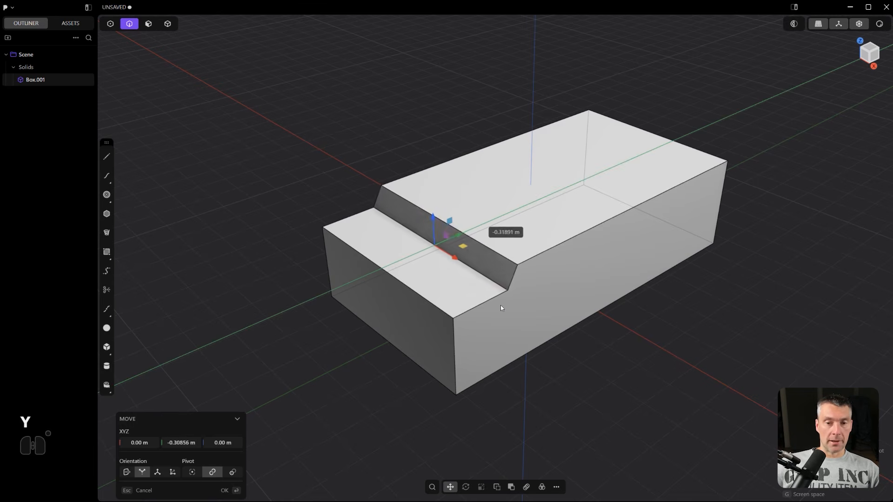
key(ctrl)
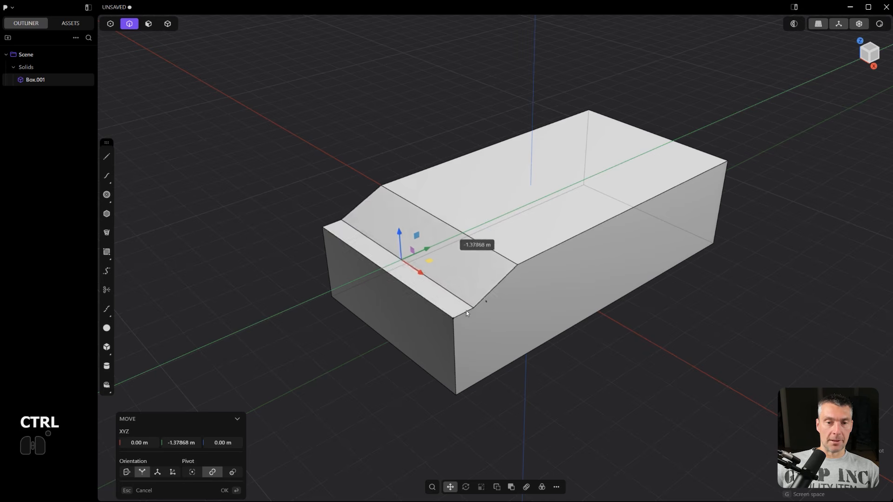
click(459, 316)
- Try a chamfer on the edge between the slope and the top face, and finish it as a conic fillet of about 1.65 m
middle_drag(505, 309, 524, 281)
key(f)
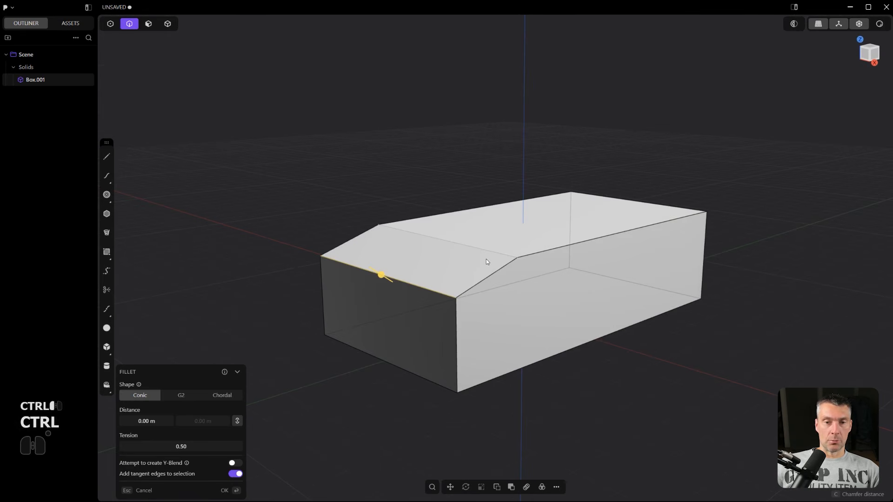
key(2)
middle_drag(497, 273, 494, 268)
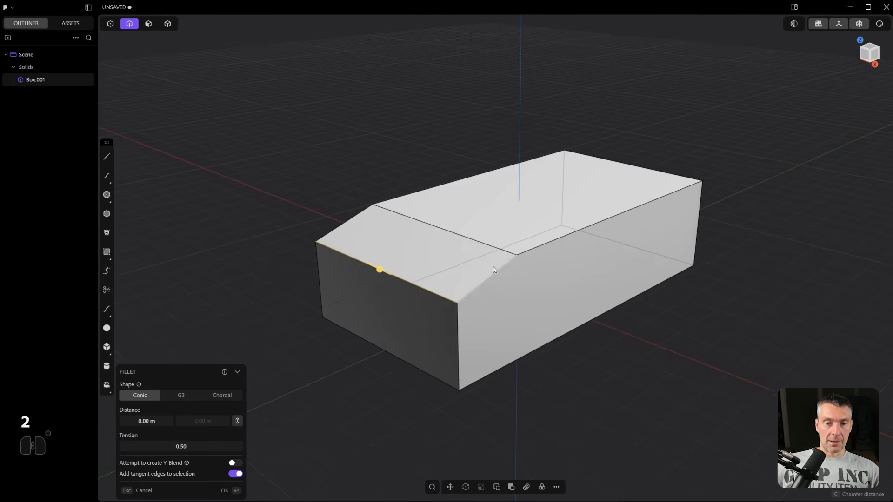
shift+middle_drag(463, 244, 458, 254)
click(452, 245)
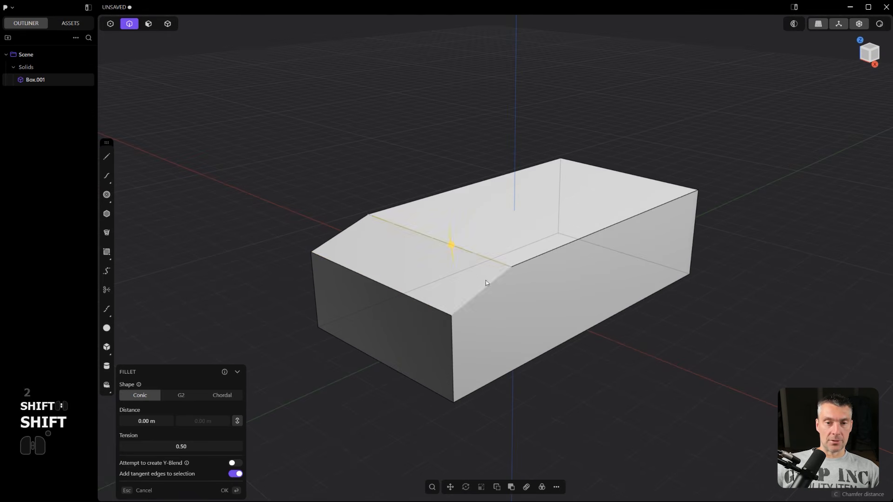
drag(450, 245, 490, 338)
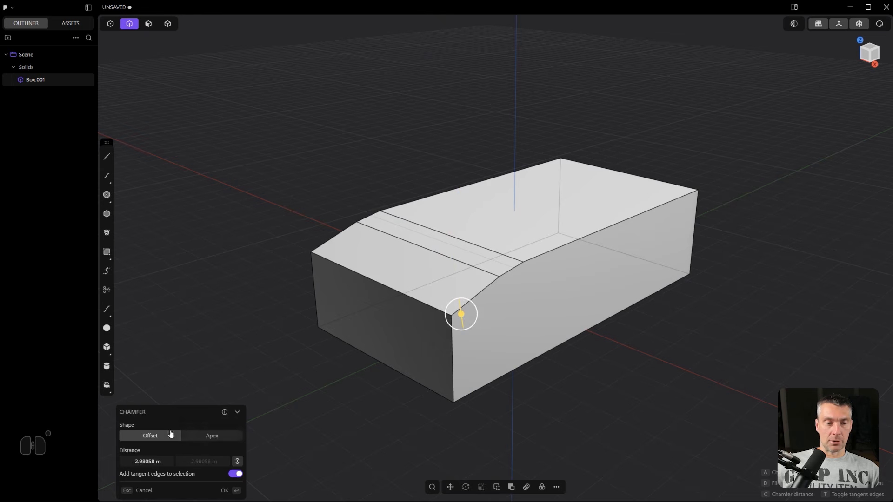
drag(445, 312, 498, 142)
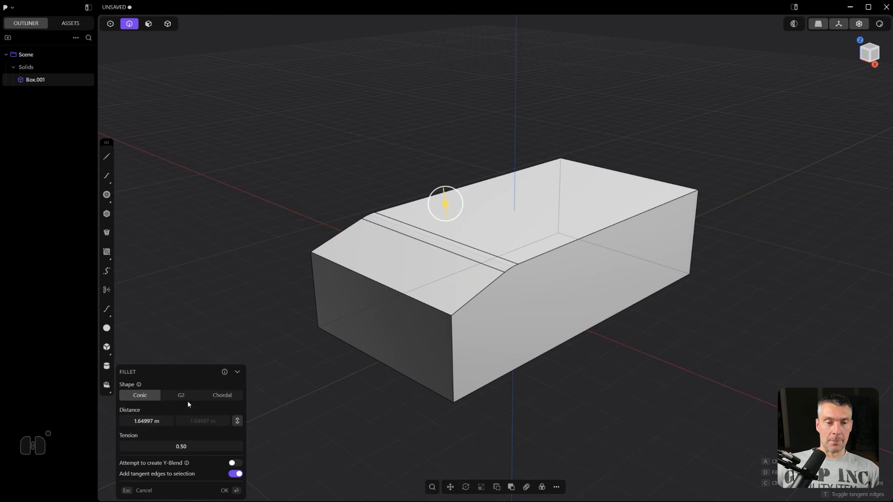
right_click(623, 126)
- Fillet the nearest vertical corner edge at the sloped end by about 0.72 m
shift+middle_drag(525, 298, 474, 283)
middle_drag(475, 282, 488, 292)
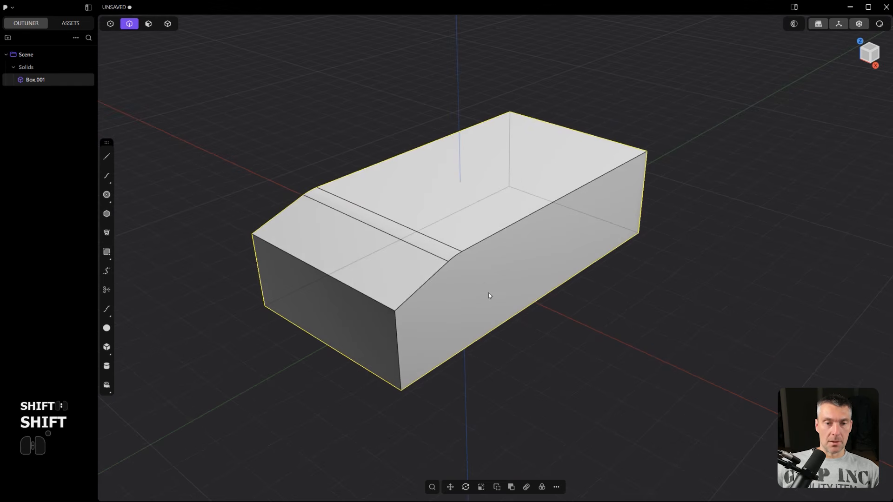
scroll(411, 361, down, 2)
click(401, 352)
key(f)
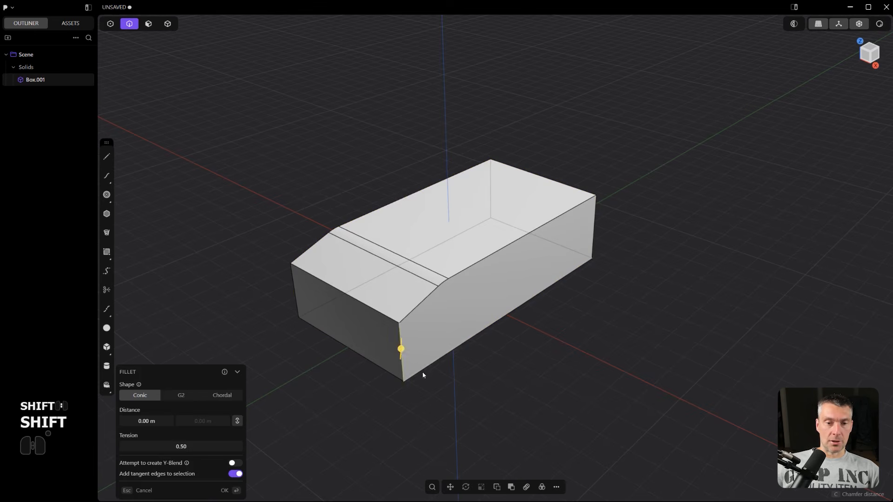
drag(400, 348, 404, 368)
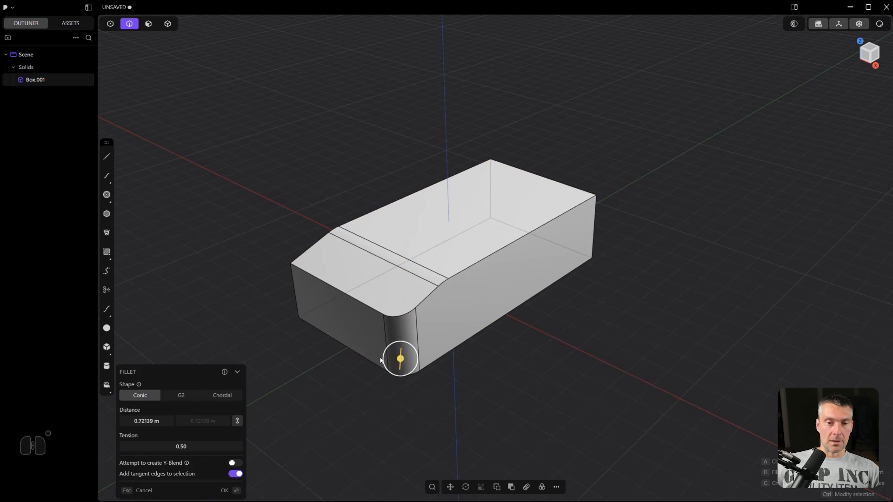
- Add the box's other three vertical corner edges to the fillet and apply it to all four corners
middle_drag(343, 339, 474, 341)
key(ctrl)
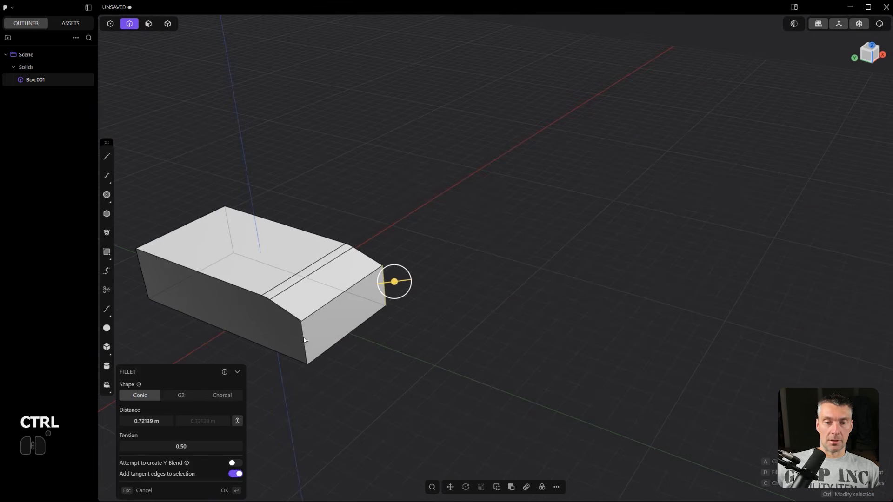
ctrl+click(305, 344)
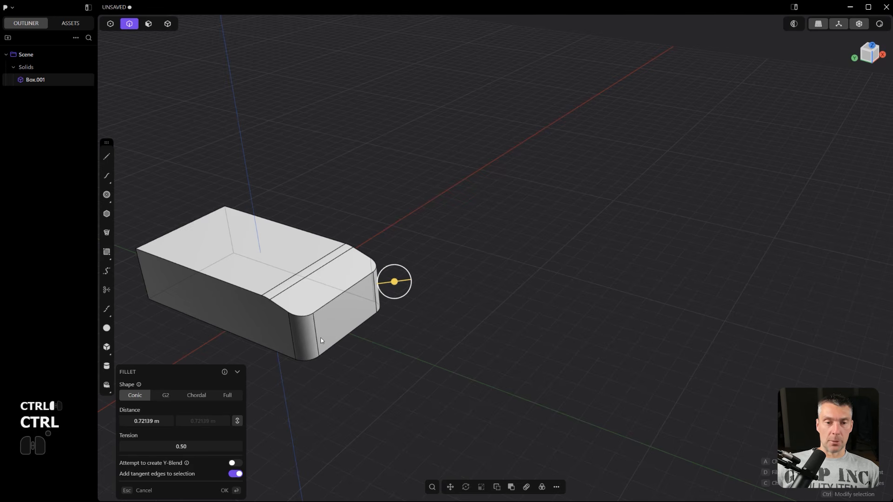
mouse_move(418, 329)
middle_down()
mouse_move(319, 339)
mouse_move(395, 324)
mouse_move(398, 302)
mouse_move(350, 295)
mouse_move(406, 321)
middle_up()
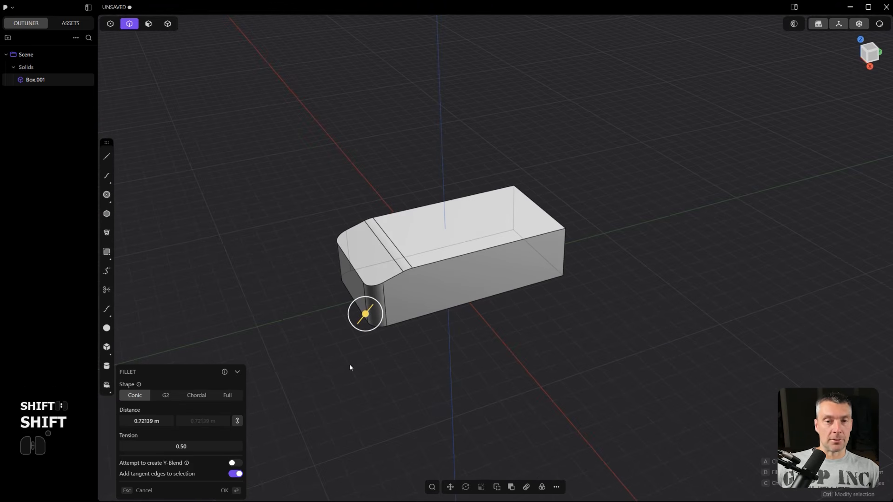
middle_drag(571, 271, 416, 306)
scroll(452, 299, up, 5)
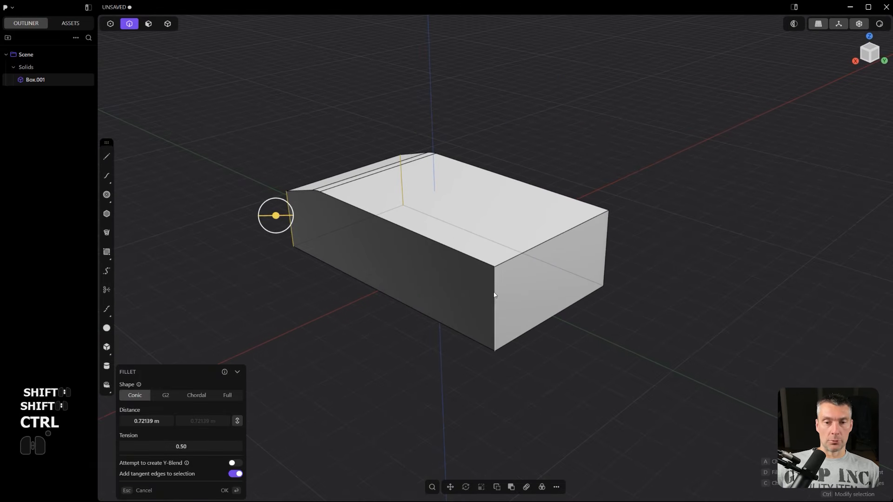
ctrl+click(495, 292)
ctrl+click(606, 250)
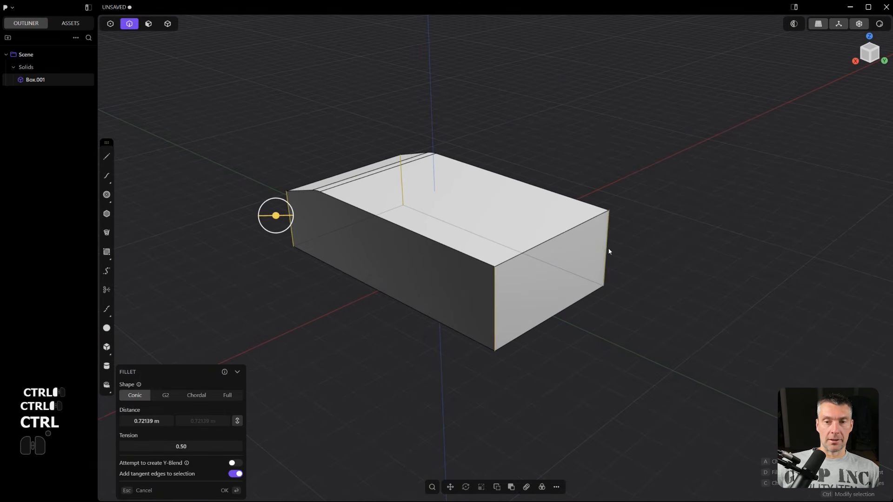
right_click(665, 245)
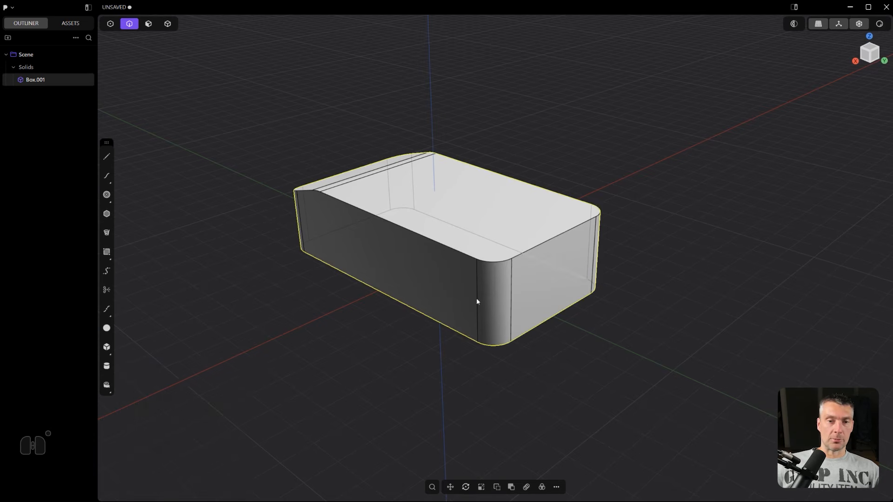
- Bring the underside of the rounded box into view
middle_drag(367, 309, 498, 303)
shift+middle_drag(406, 311, 491, 217)
middle_drag(361, 214, 474, 288)
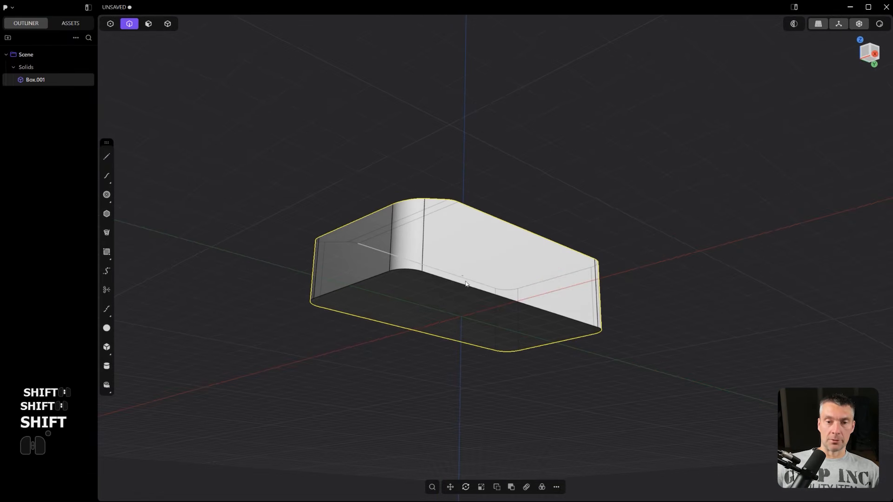
- Try a conic fillet of about 0.72 m around the box's bottom edges and undo it
click(474, 288)
key(f)
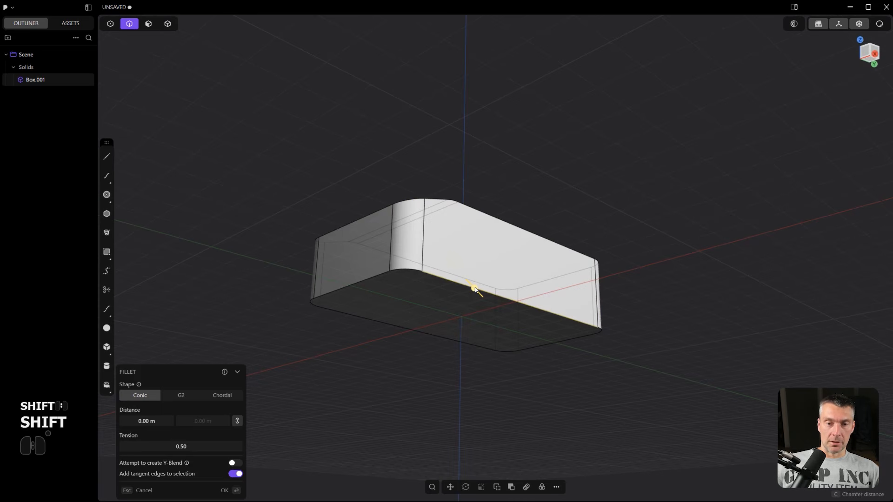
drag(474, 289, 397, 251)
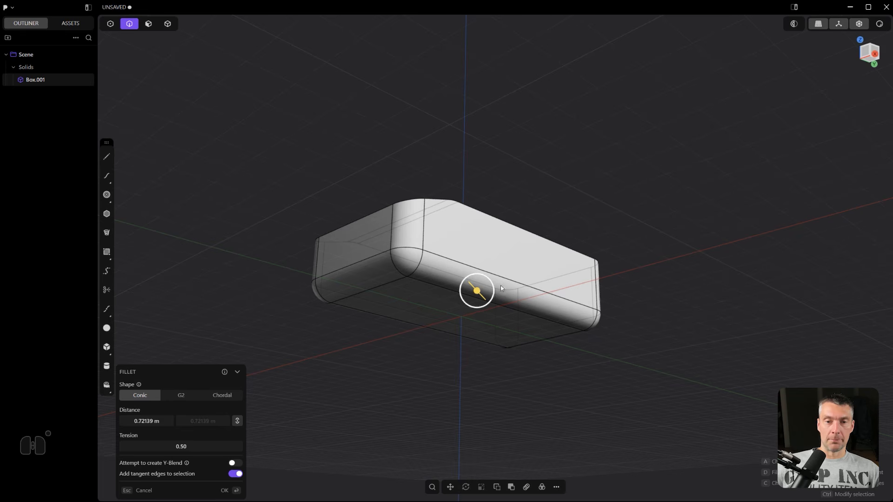
right_click(581, 149)
middle_drag(586, 161, 554, 270)
key(ctrl+z)
right_click(649, 314)
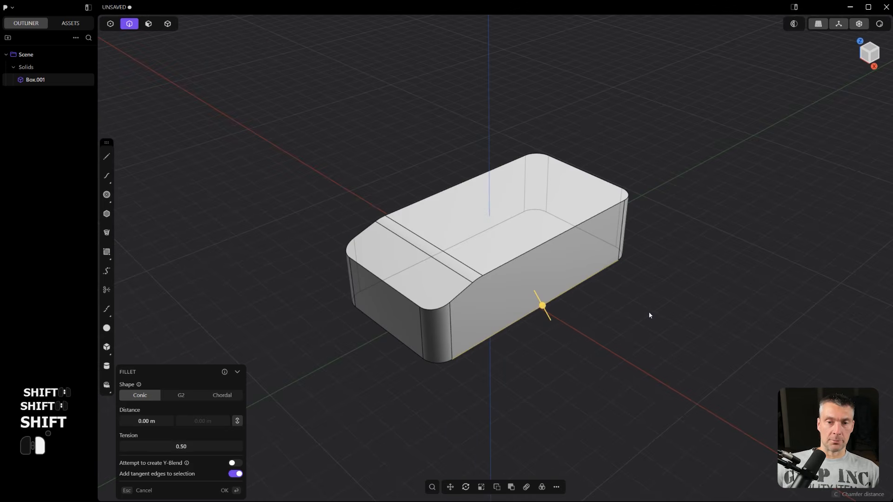
shift+middle_drag(613, 296, 563, 319)
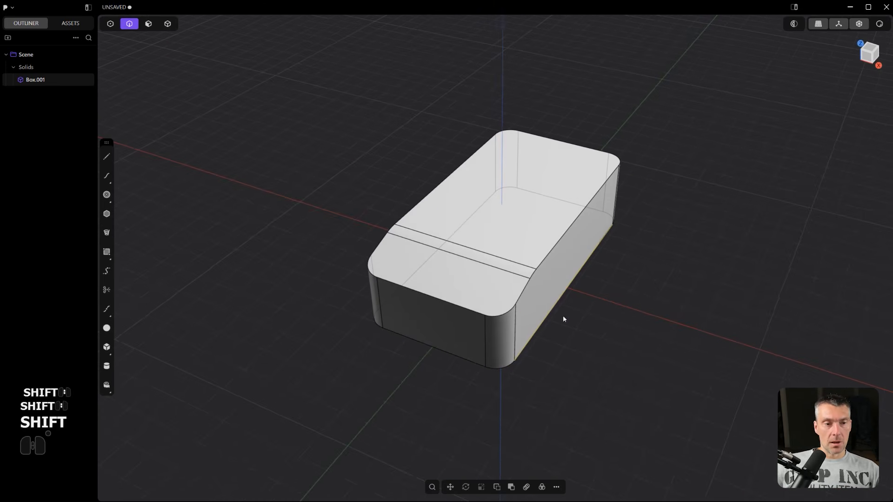
click(106, 346)
middle_drag(394, 302, 417, 291)
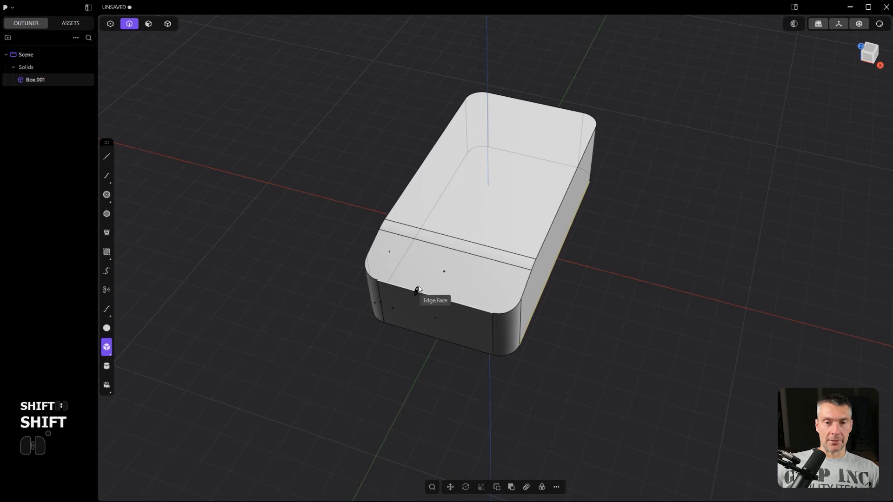
click(419, 285)
click(163, 357)
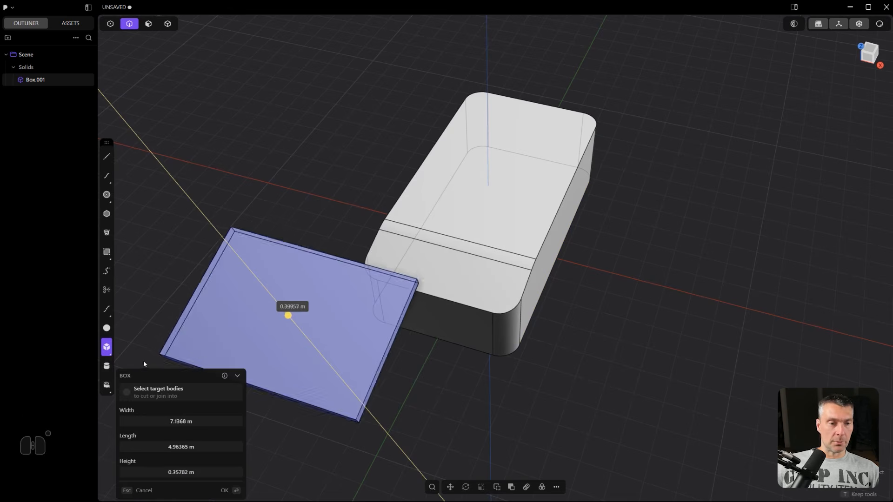
key(ctrl+z)
- Start the Cylinder tool and turn off the X-ray display of the box
click(107, 366)
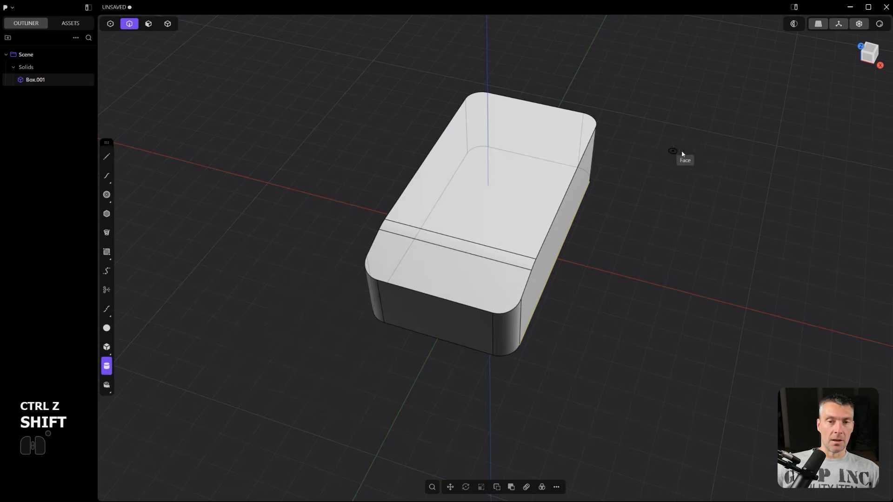
shift+middle_drag(682, 150, 504, 255)
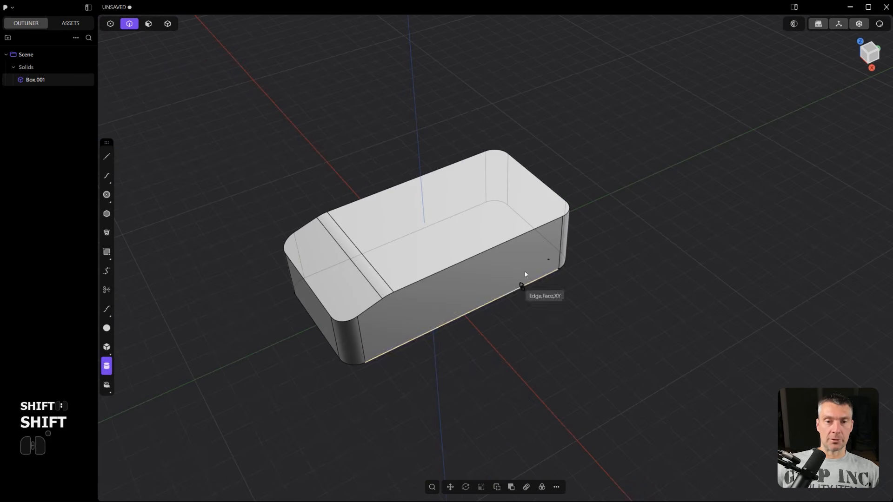
key(alt+z)
shift+middle_drag(492, 199, 591, 262)
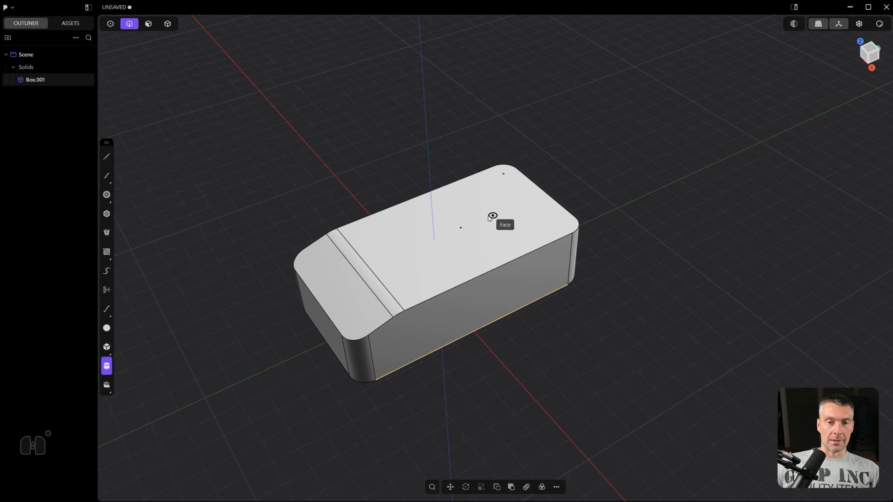
- Cut a cylinder of about 1.99 m radius and 1.37 m depth into the centre of the box's top face, keeping the tool body
click(460, 228)
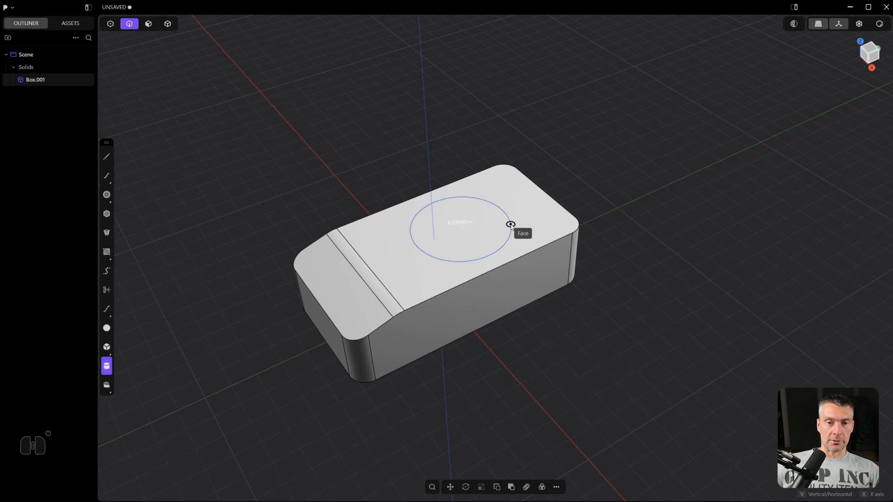
click(492, 253)
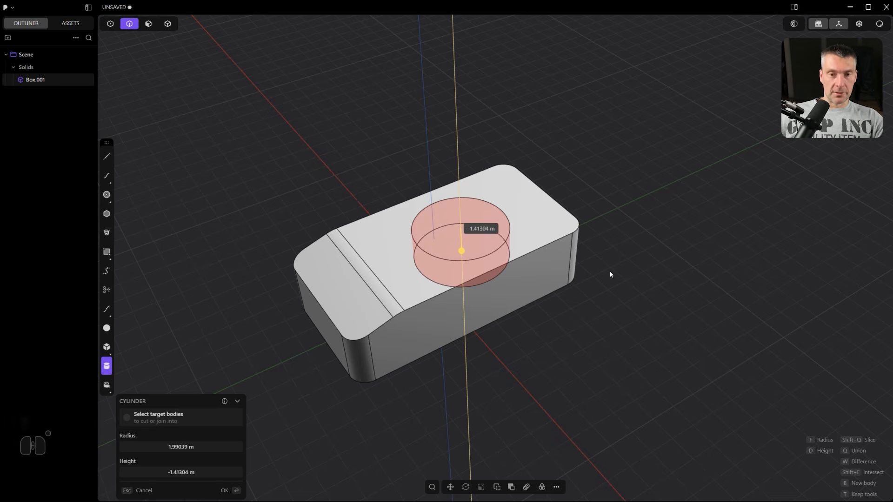
key(t)
right_click(610, 272)
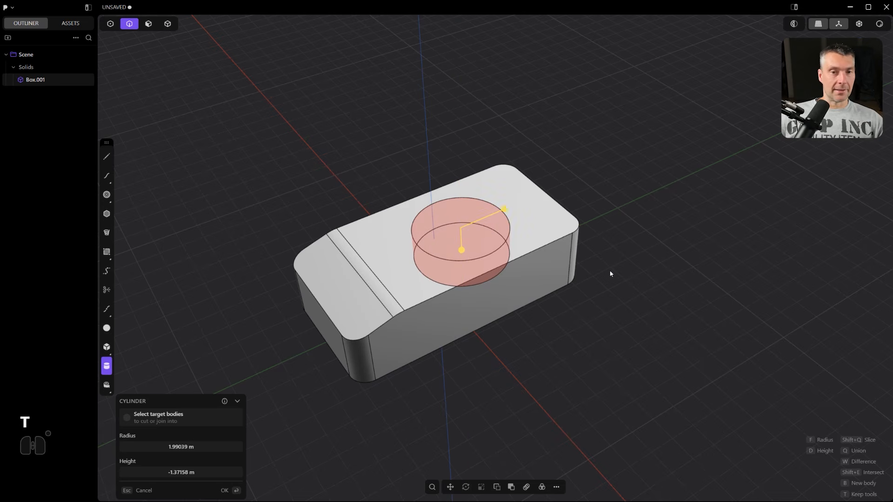
right_click(610, 274)
- Switch to solid selection and move the kept cylinder about -7.90 m along the Y axis, out of the pocket
click(459, 238)
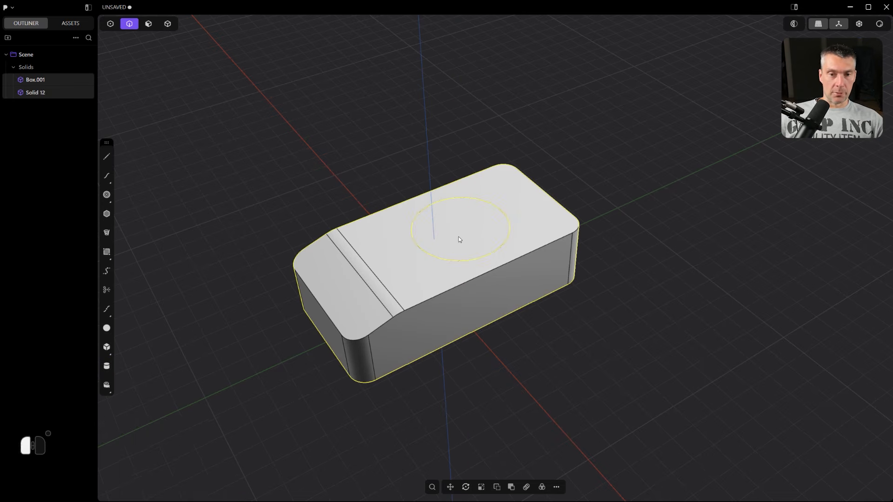
key(4)
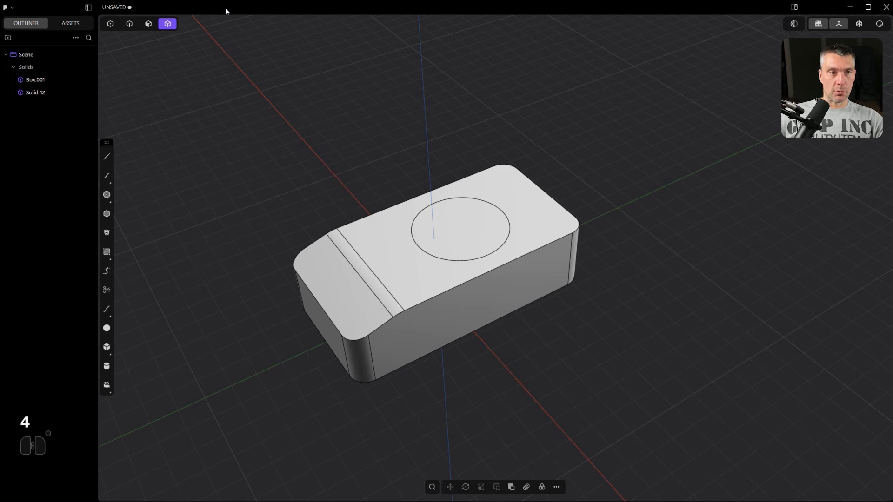
click(449, 234)
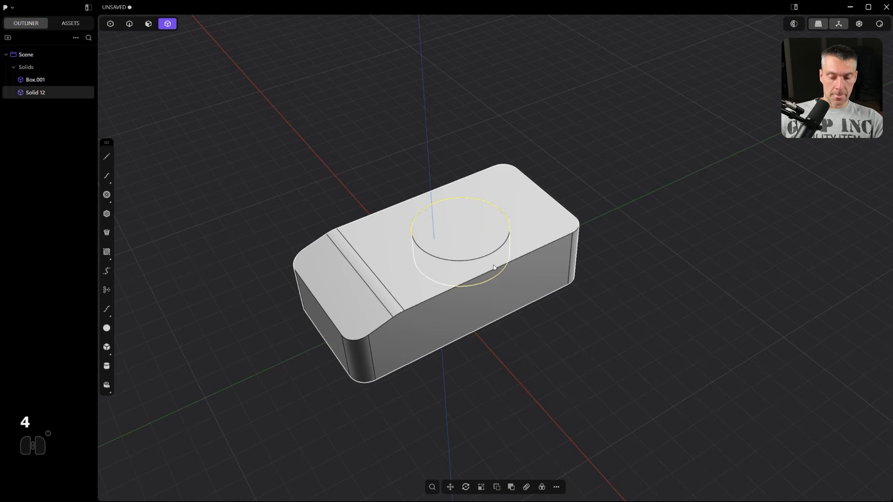
key(g)
key(y)
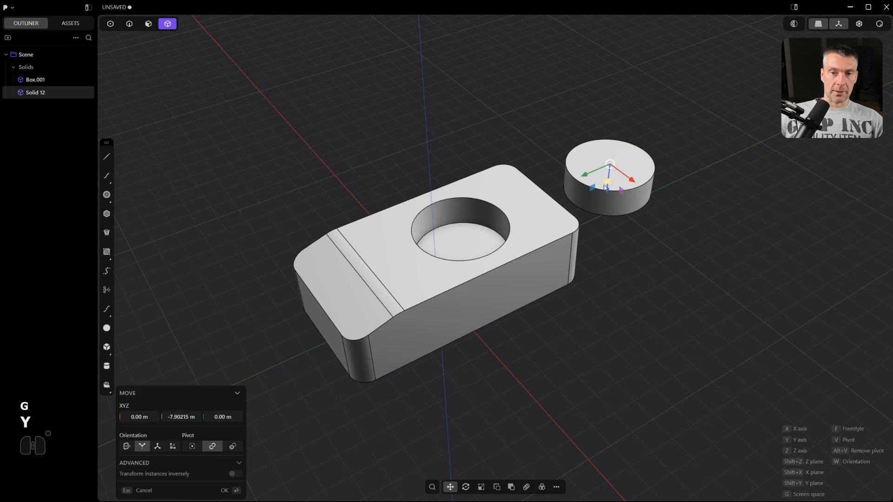
click(608, 181)
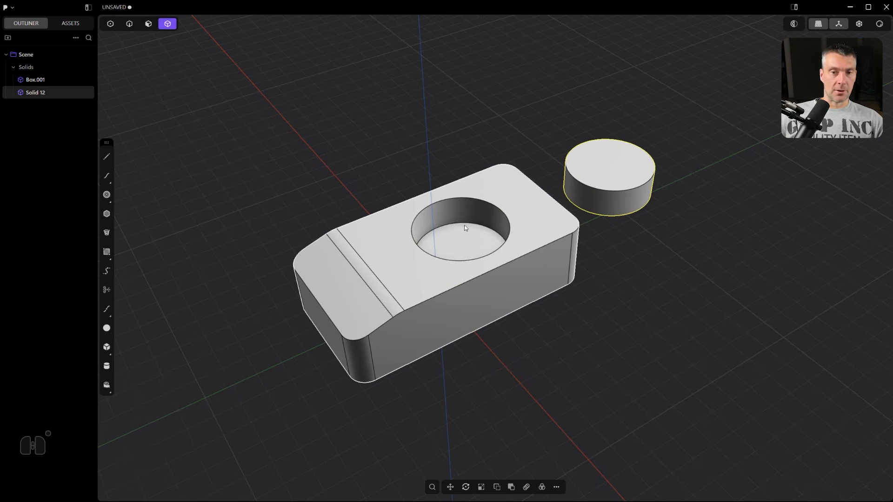
- Undo the cylinder's move and the cylindrical cut in the box
key(ctrl+z)
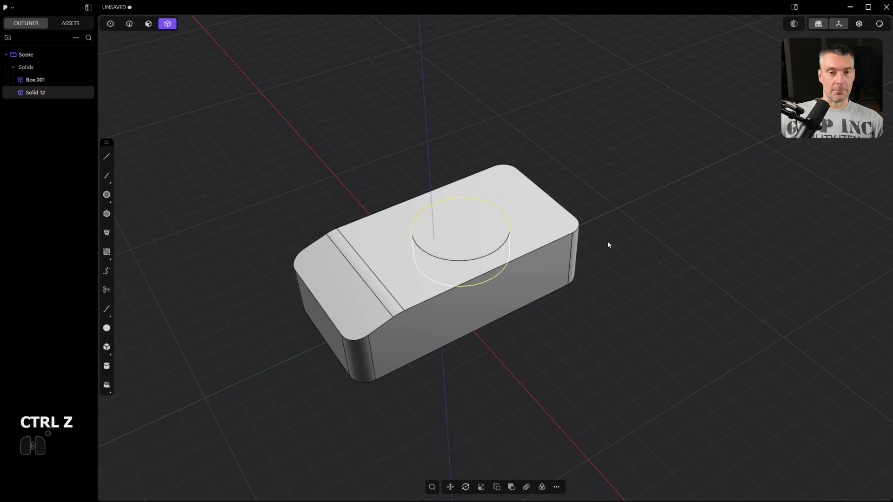
key(x)
key(ctrl+z)
key(ctrl+z)
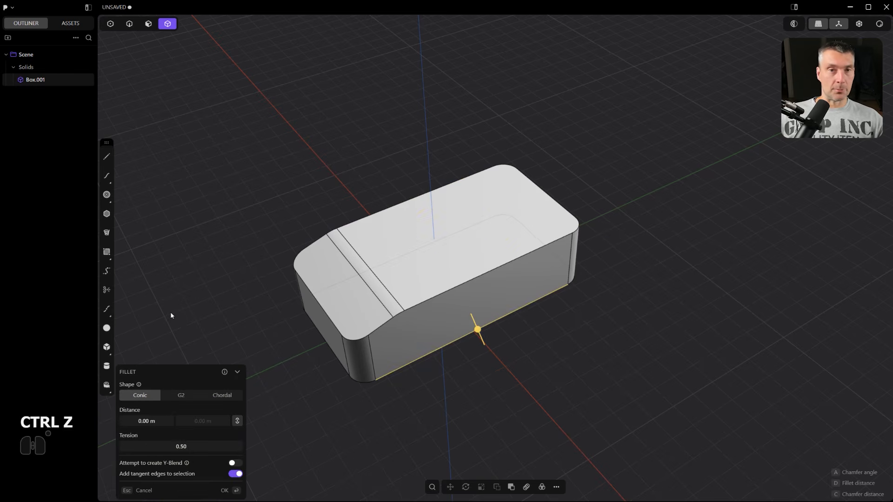
- Create a cylinder as a new body at the centre of the box's top face, about 1.96 m in radius and 1.02 m deep
click(107, 367)
click(460, 228)
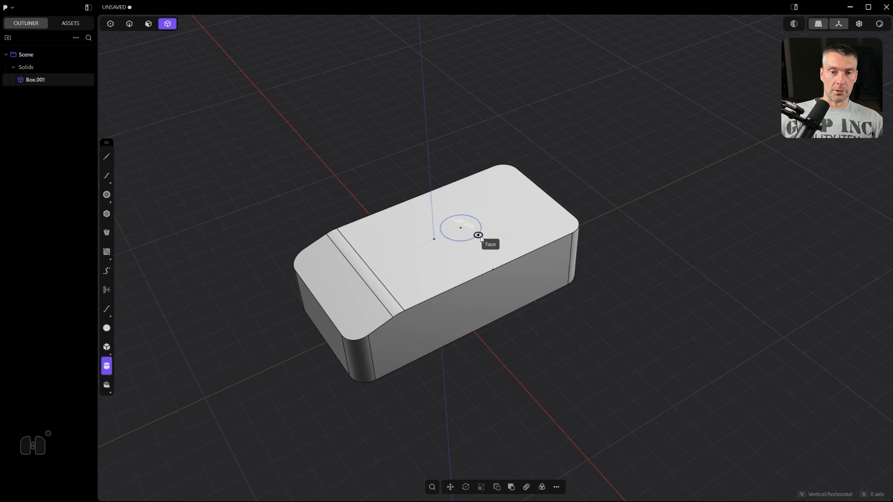
click(488, 252)
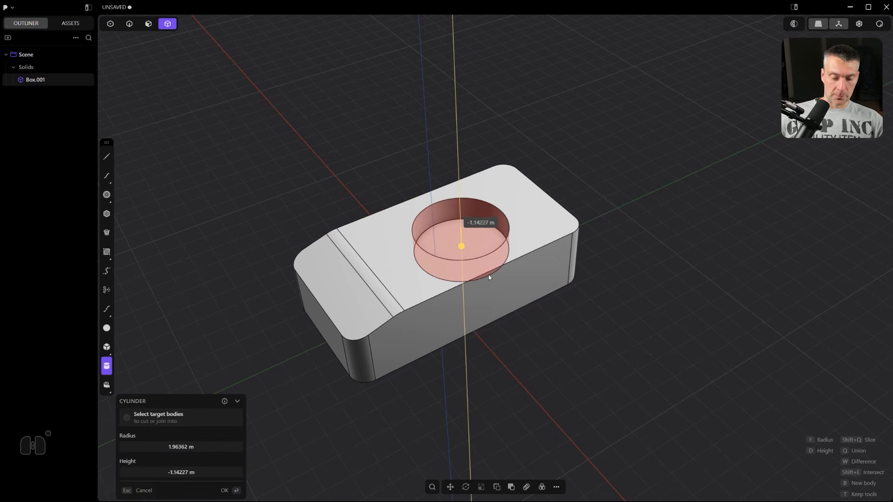
key(b)
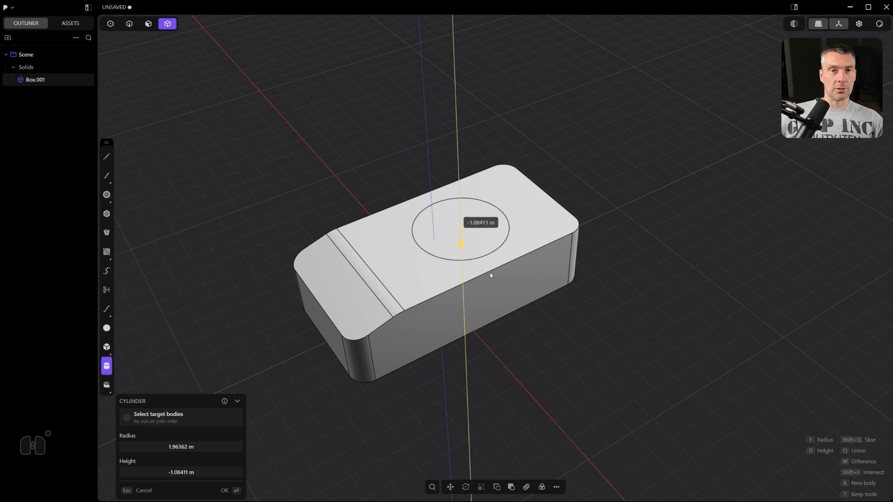
click(490, 273)
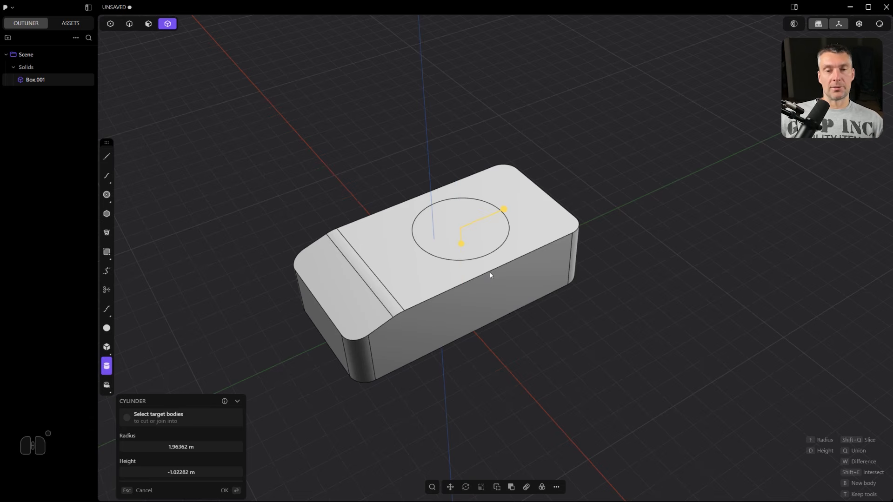
key(Return)
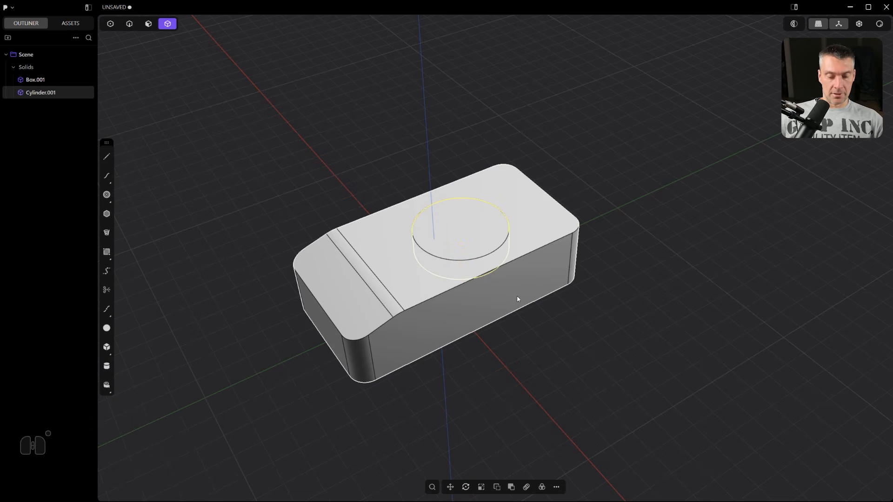
- Raise the new cylinder about 0.98 m along the vertical Z axis so it stands out of the top face
key(g)
key(z)
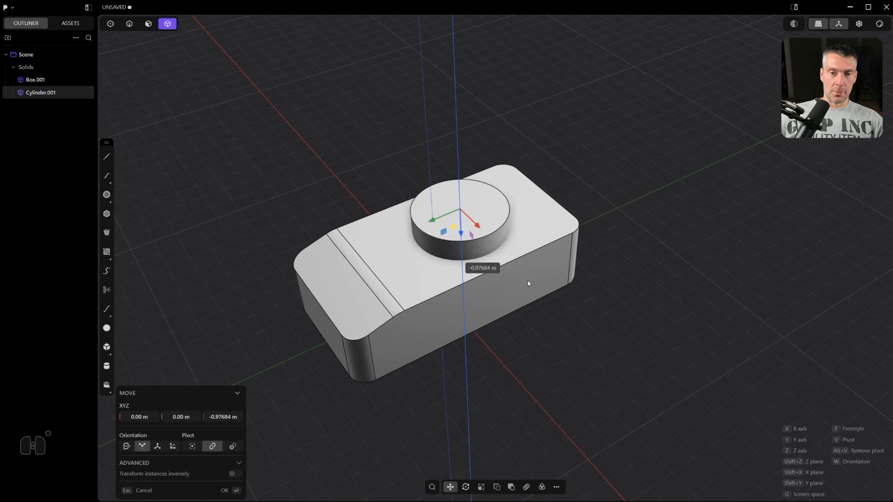
click(604, 309)
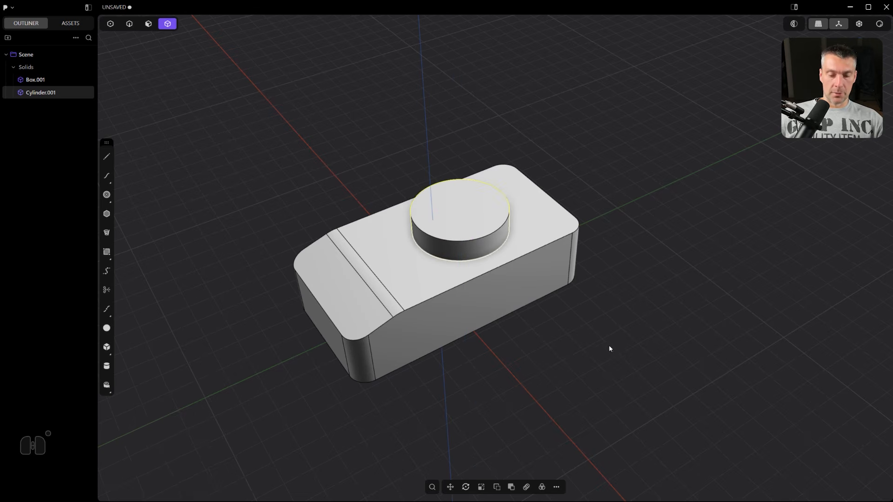
- Set up a Boolean difference with the box as target and the cylinder as tool, and lower the cylinder slightly into the box
click(560, 275)
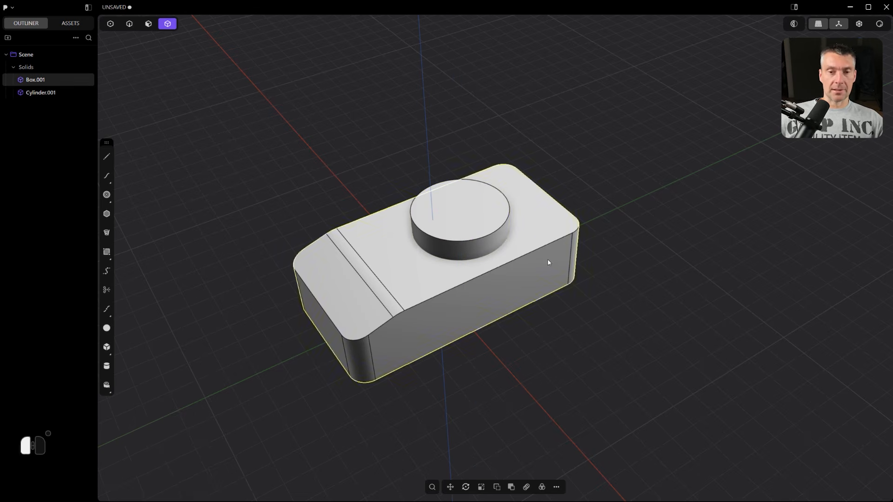
key(w)
key(q)
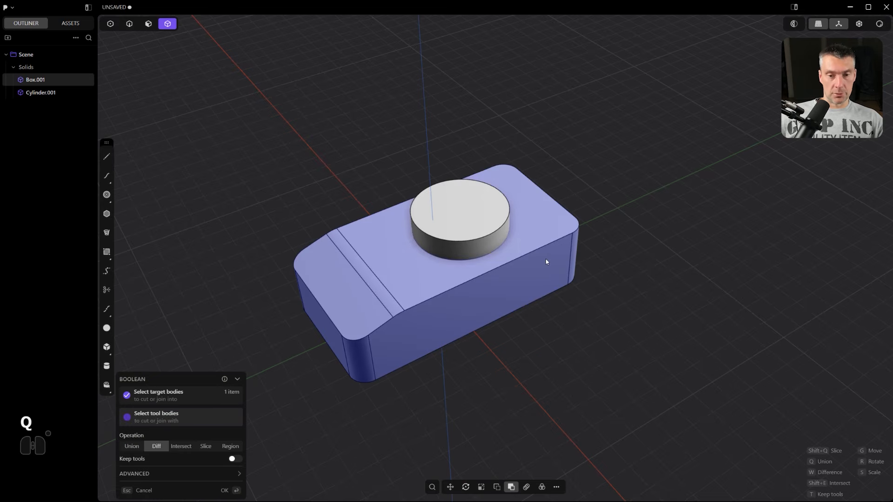
click(487, 235)
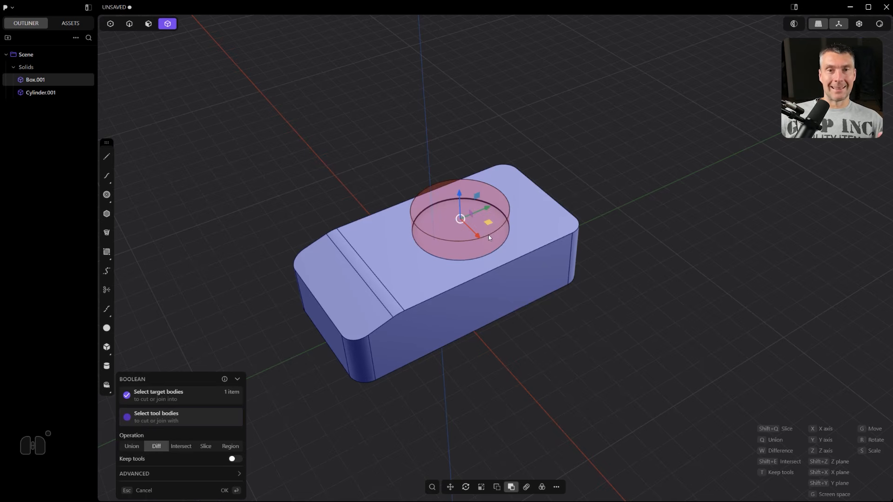
drag(460, 198, 459, 202)
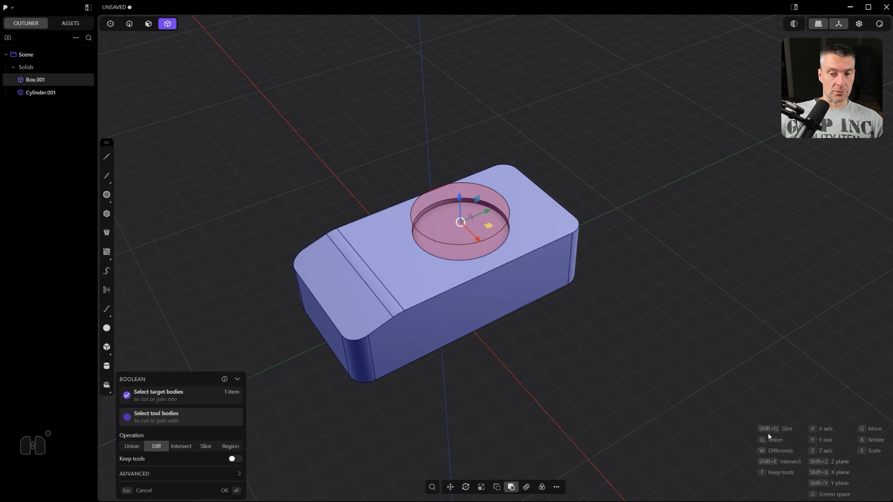
- Try the Union, Intersect and Slice operations of the Boolean on the box and cylinder
key(q)
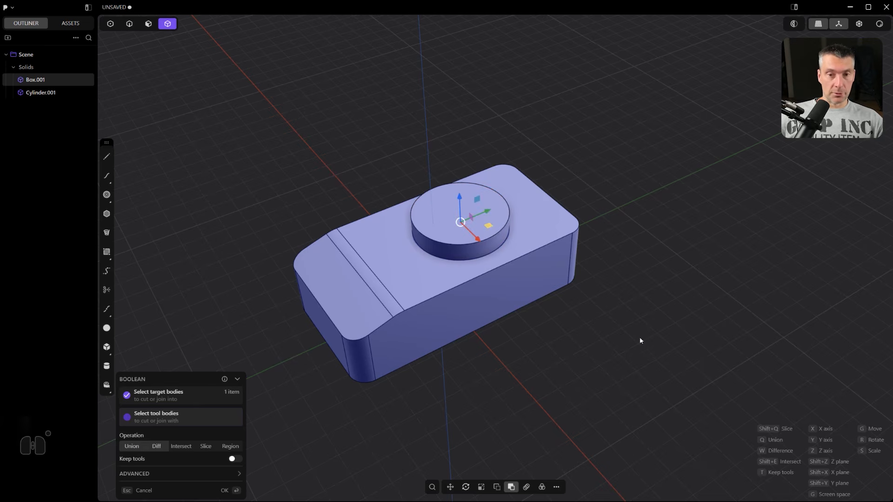
key(q)
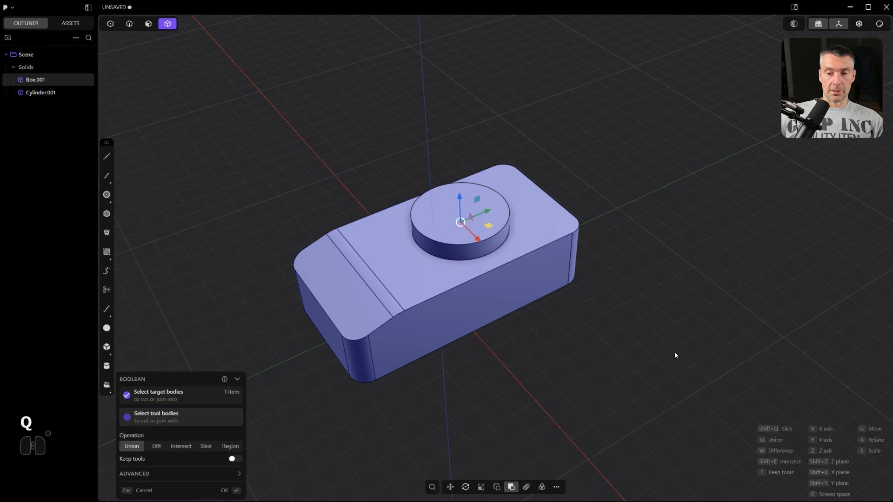
key(shift+e)
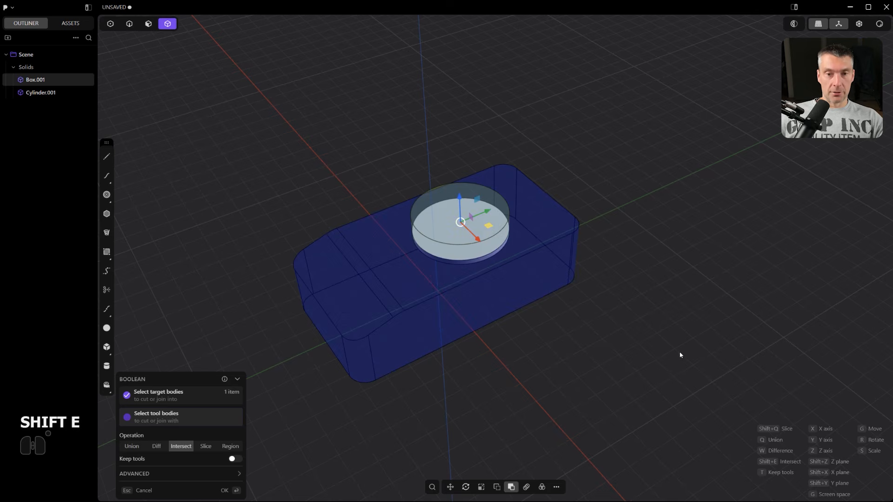
key(shift)
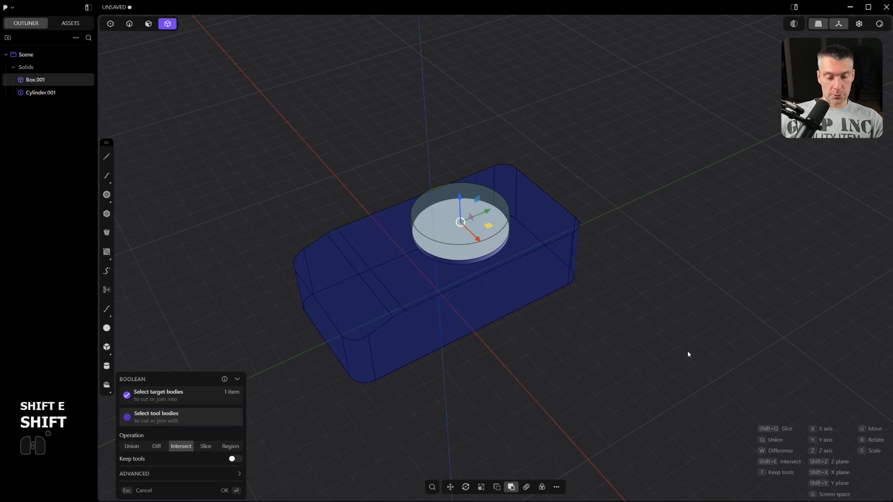
key(shift+q)
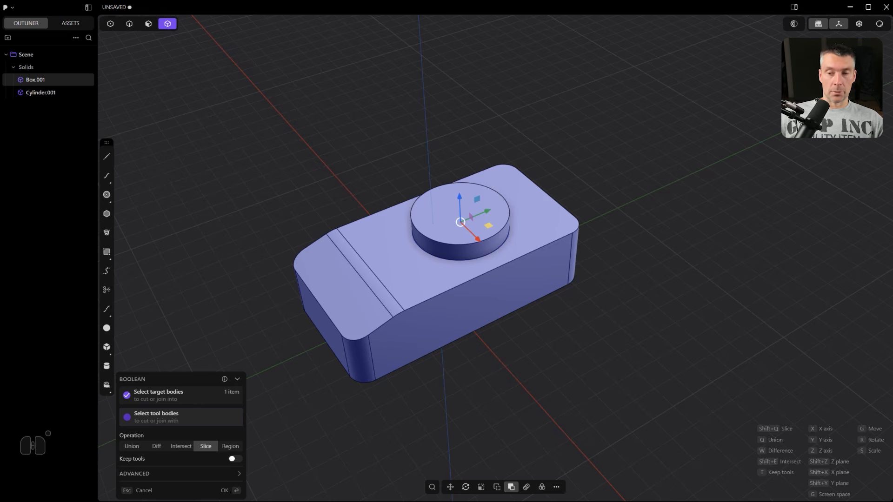
- Set the Boolean operation to difference and apply it to cut the cylinder's round recess into the box's top face
key(w)
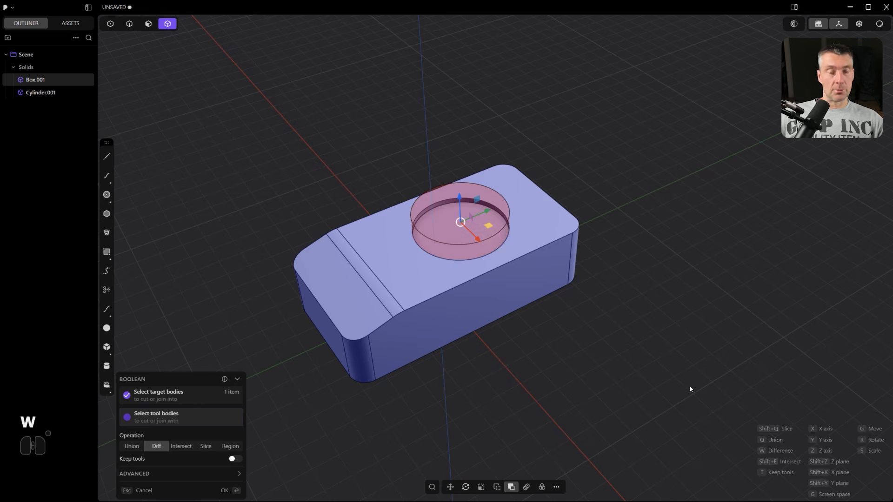
key(Return)
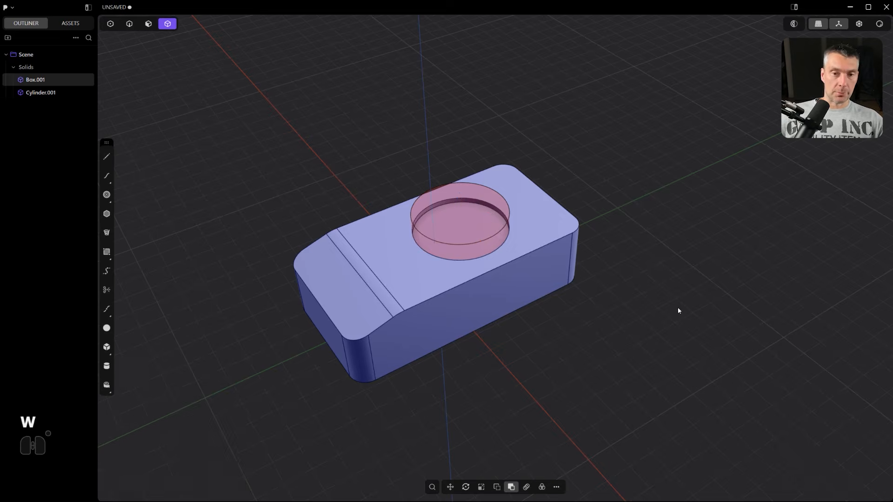
scroll(522, 261, up, 3)
shift+middle_drag(464, 230, 505, 240)
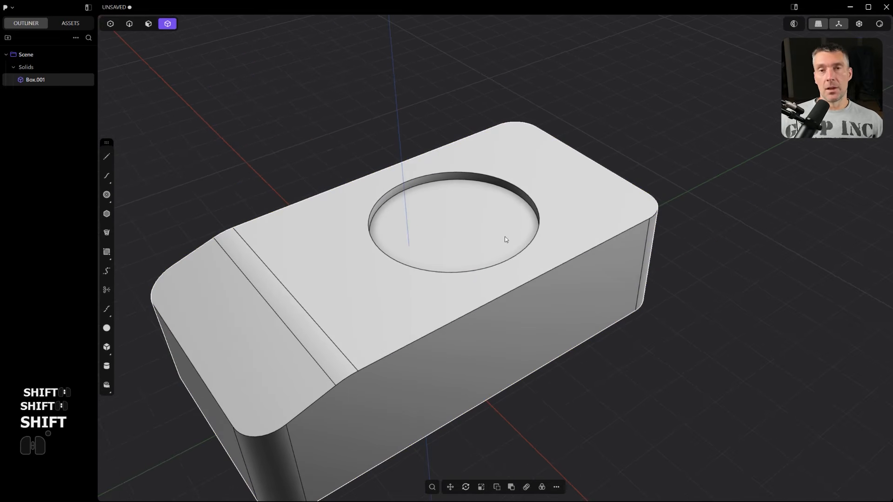
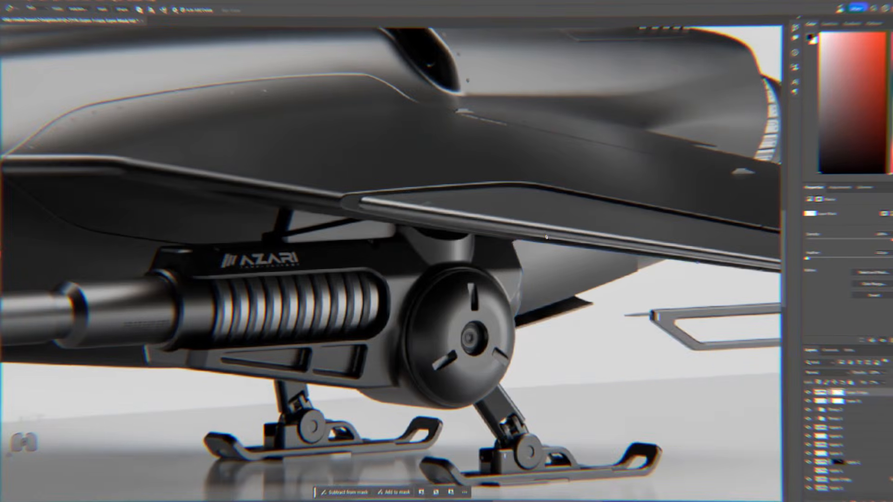
right_click(633, 278)
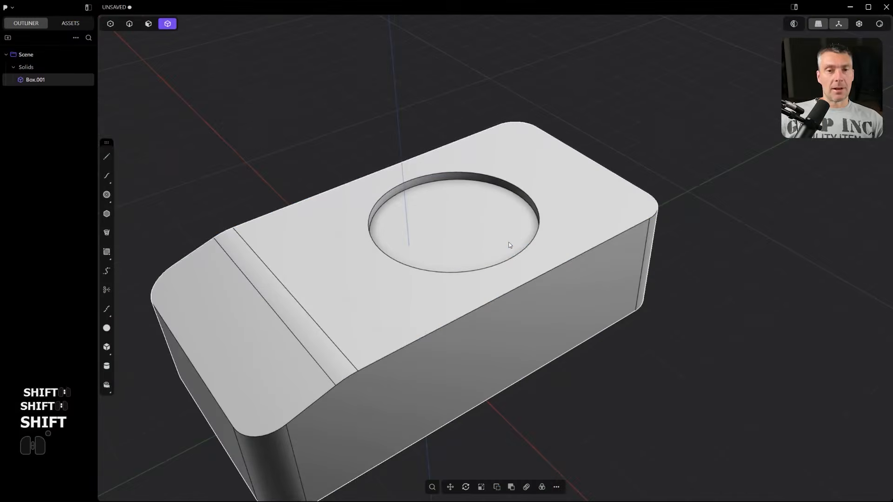
- Rotate the box 90 degrees about the vertical axis in the top view so its sloped end points down
scroll(584, 244, down, 3)
middle_drag(585, 244, 566, 236)
scroll(576, 242, down, 3)
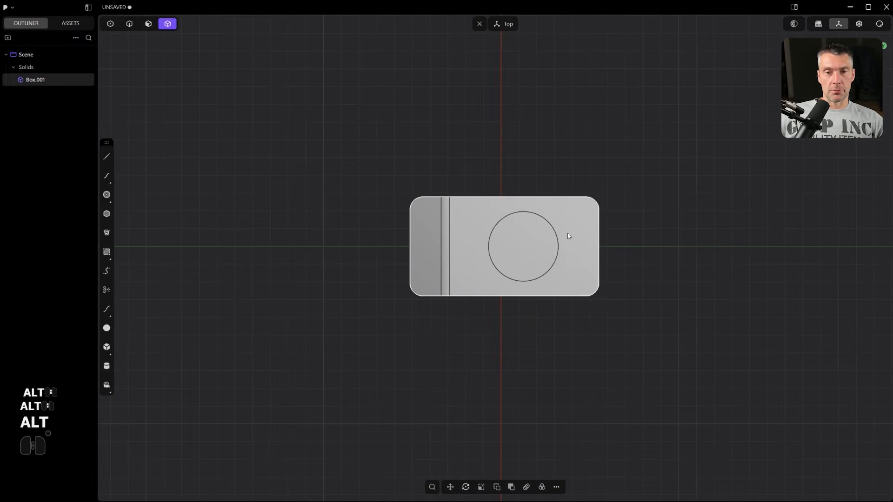
click(583, 263)
key(r)
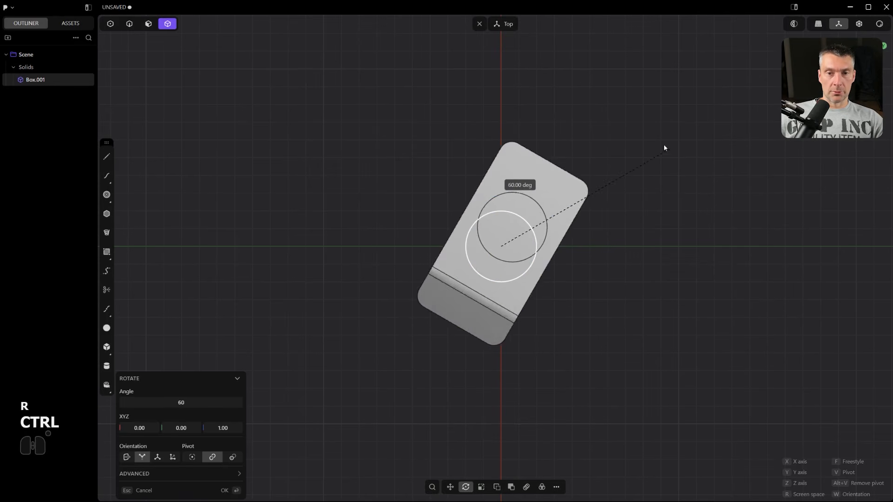
ctrl+click(574, 95)
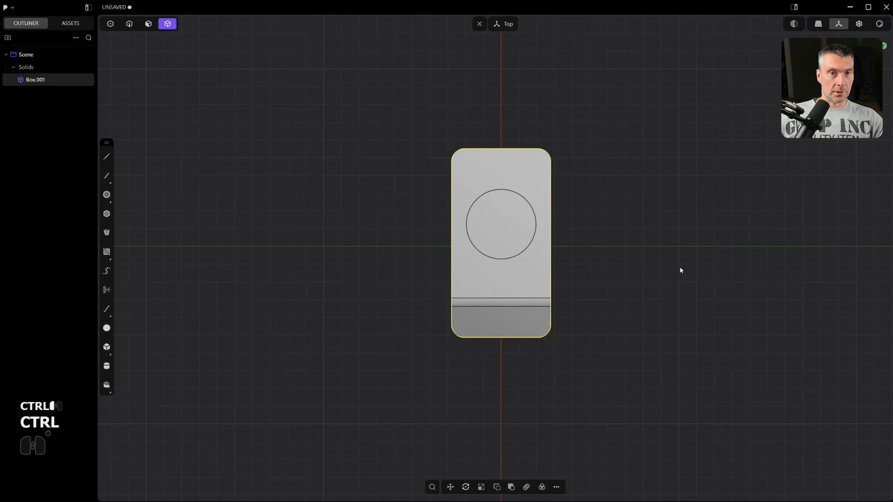
key(s)
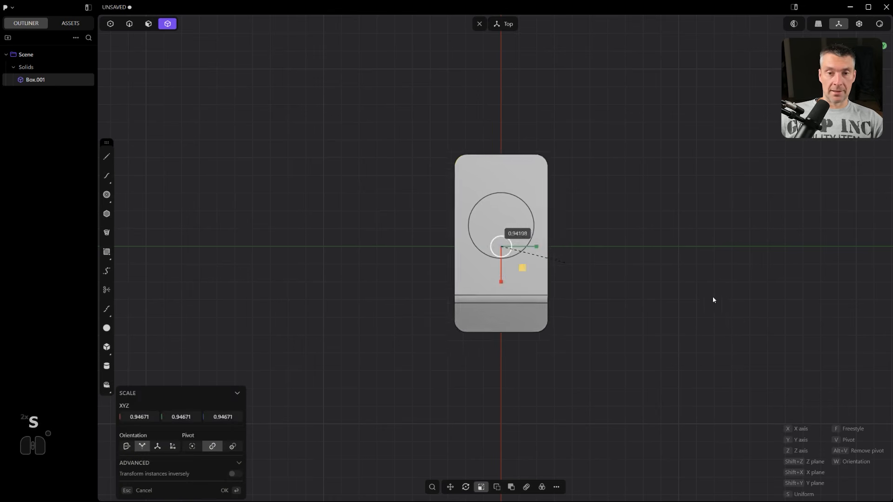
key(ctrl+z)
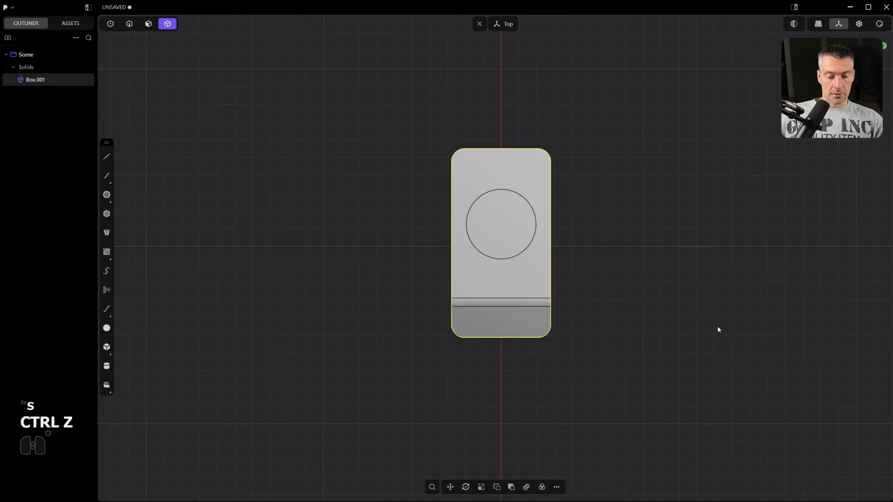
key(r)
key(Escape)
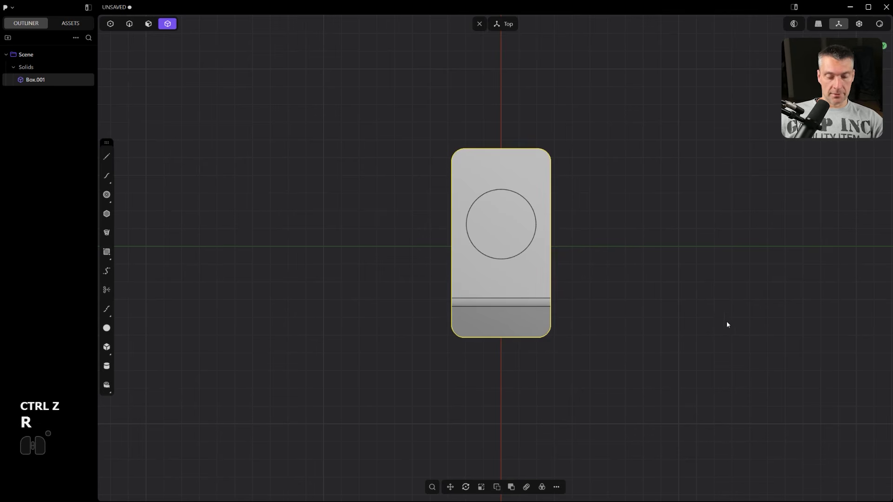
key(g)
key(Escape)
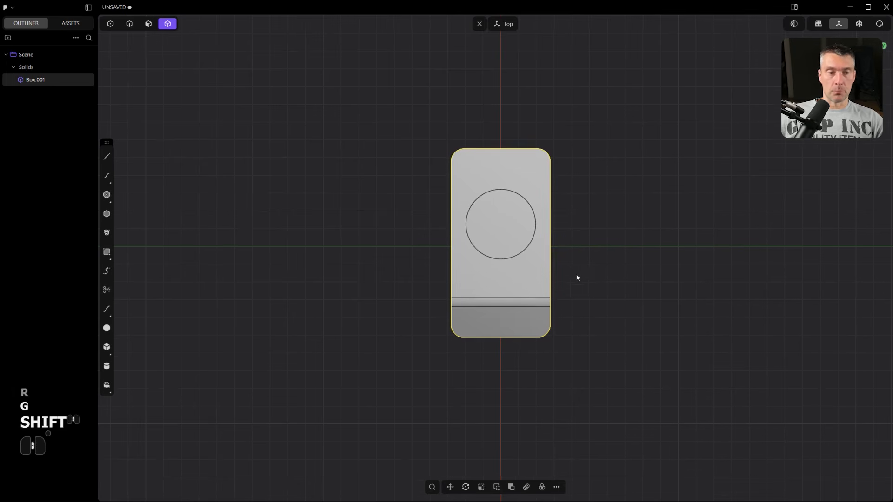
- Draw a three-point curve alongside the box's long right side, bowing towards the box, with its two end points aligned vertically
scroll(576, 277, up, 2)
shift+middle_drag(568, 269, 571, 273)
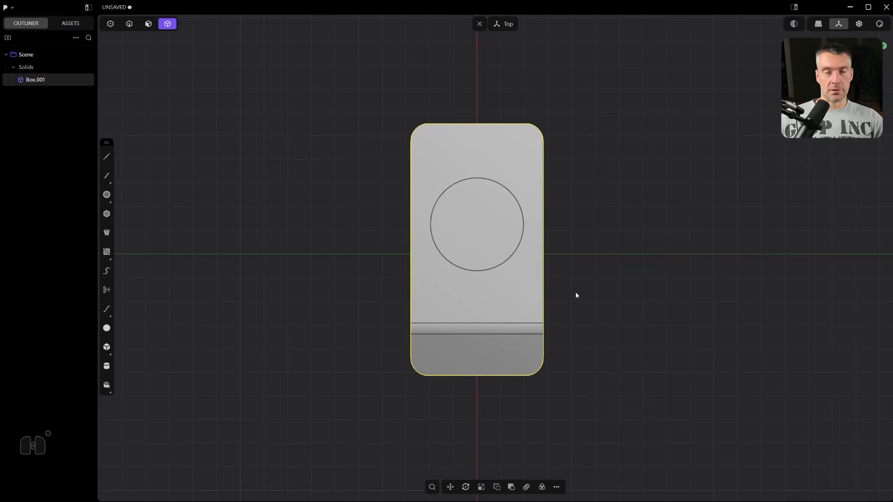
shift+middle_drag(512, 274, 462, 263)
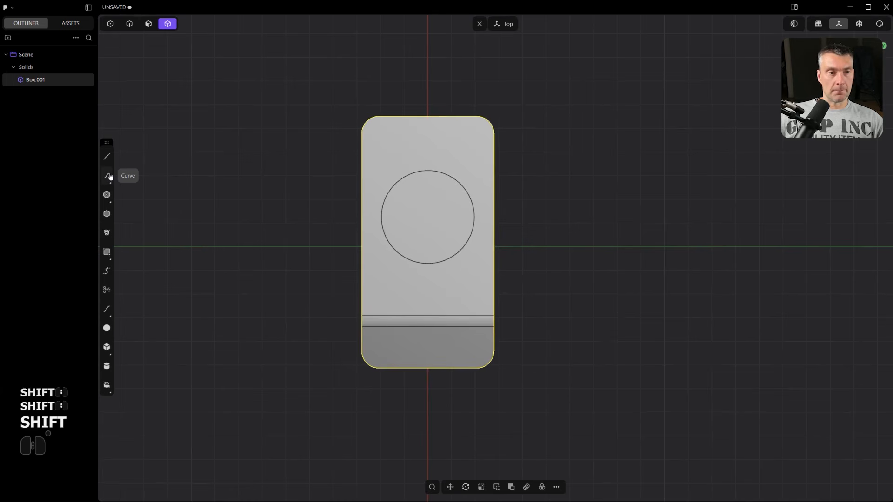
drag(110, 177, 123, 189)
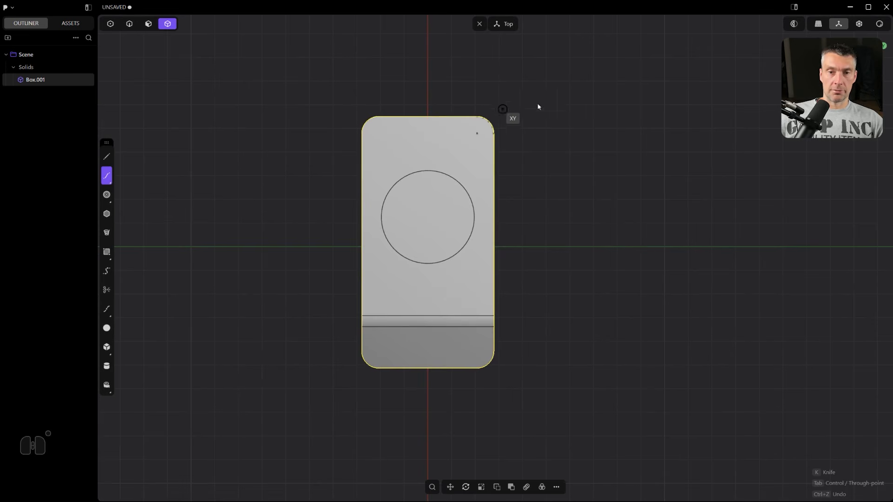
click(542, 88)
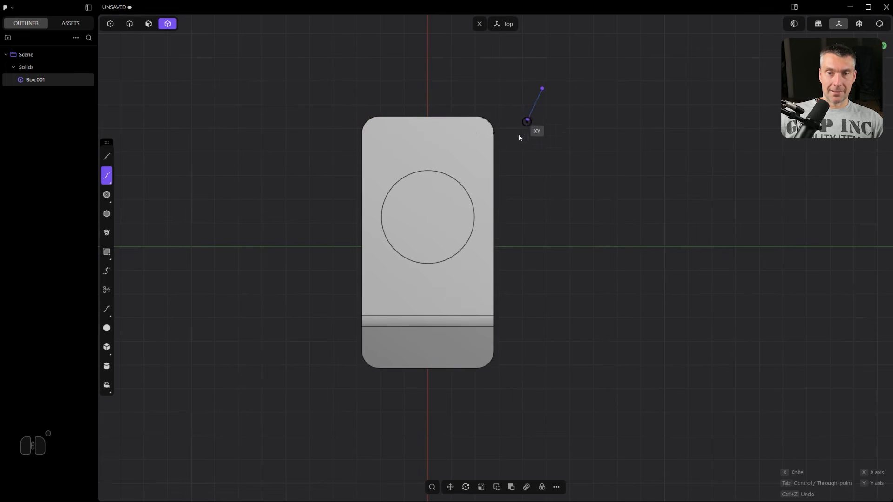
click(474, 217)
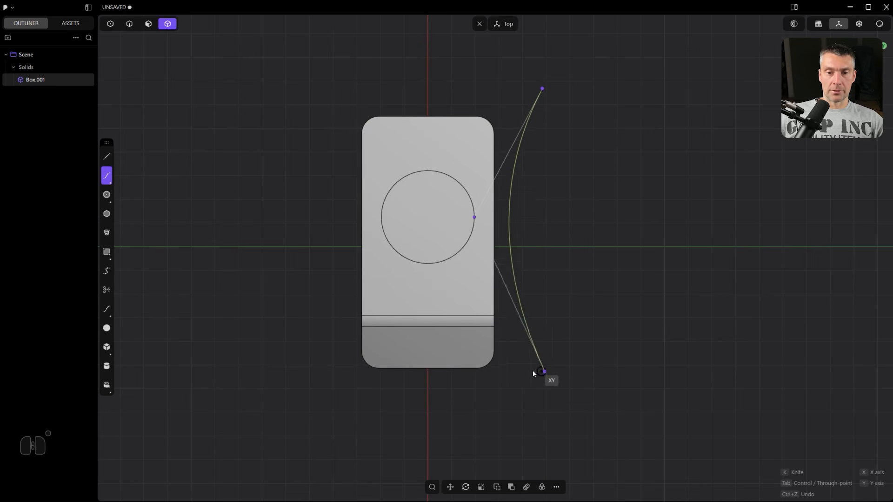
key(Escape)
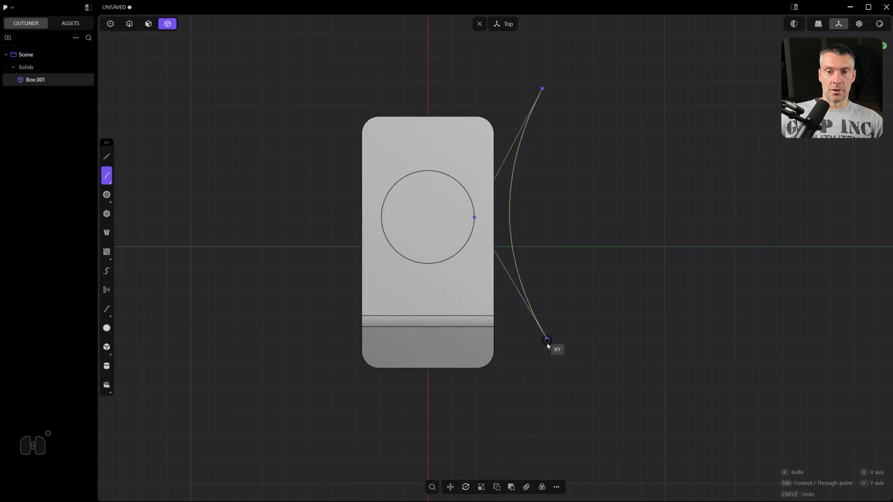
click(543, 89)
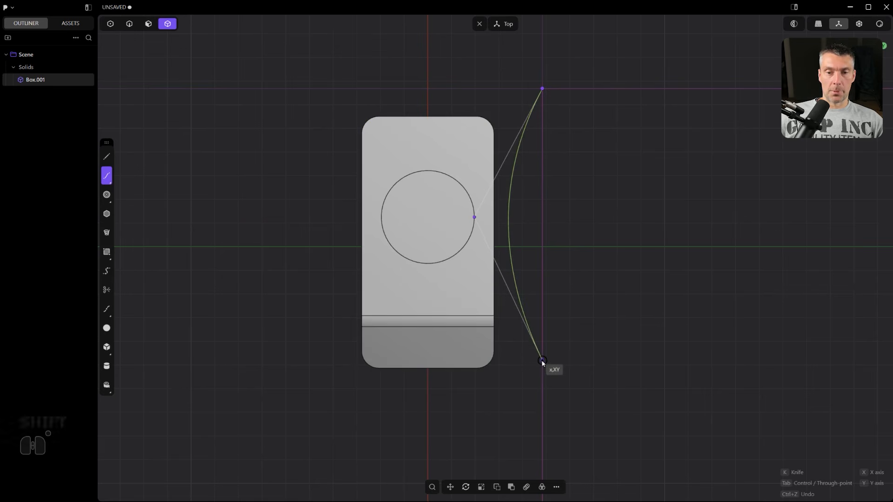
click(542, 360)
right_click(675, 226)
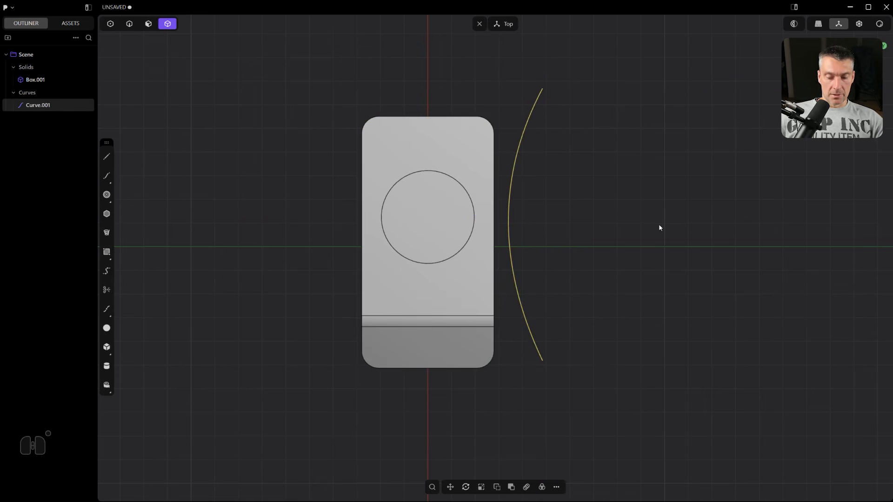
- Move the curve about 1.08 m in the negative Y direction so its middle crosses into the box's right side
key(g)
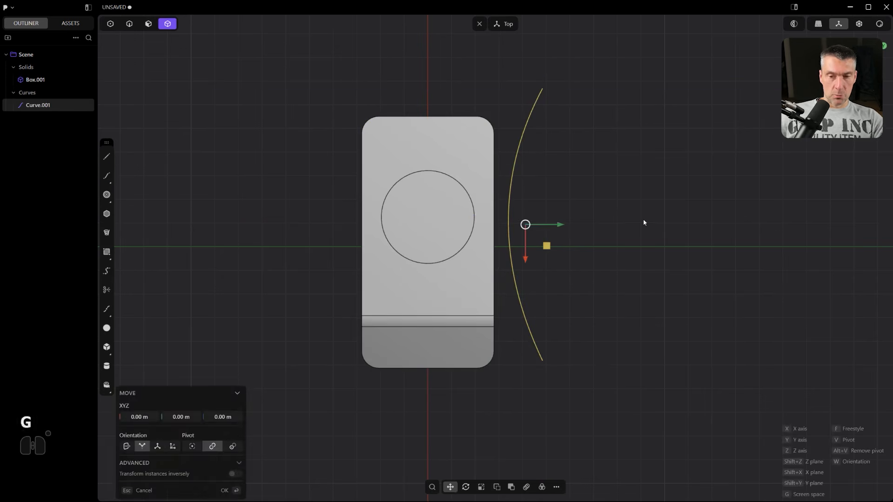
key(y)
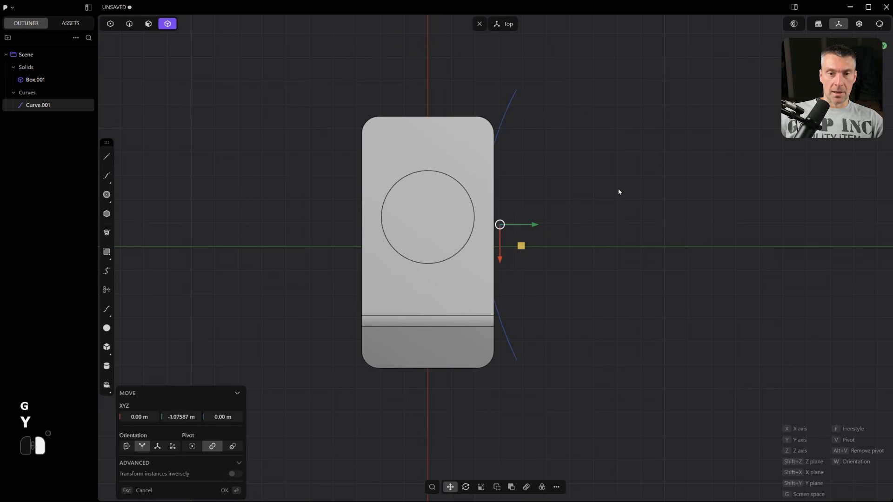
click(621, 194)
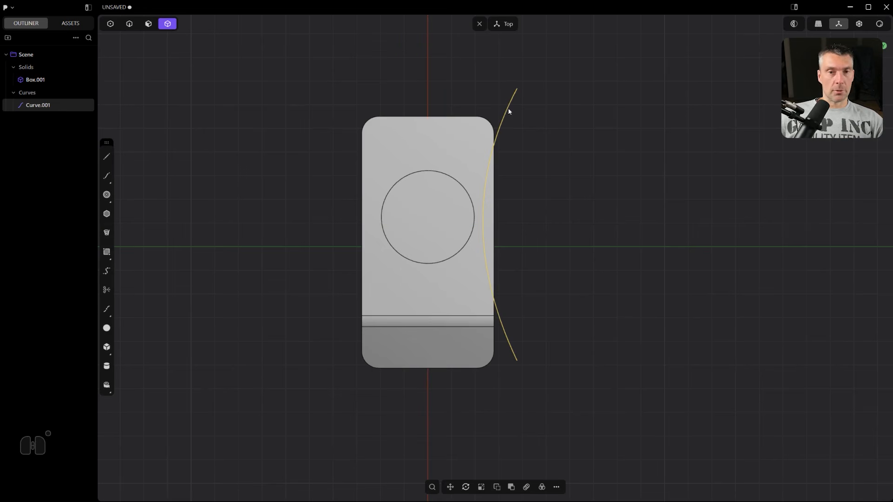
- Cut the box with the curve and delete the separated sliver together with the curve
key(c)
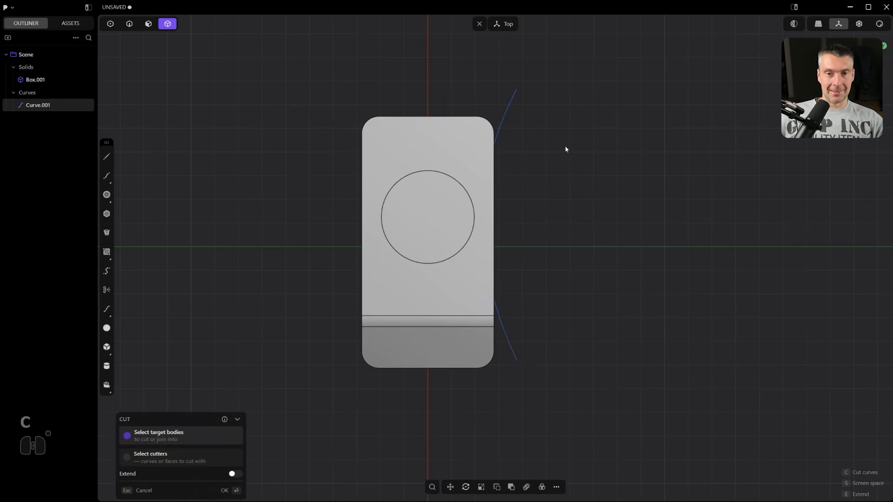
click(479, 136)
key(Return)
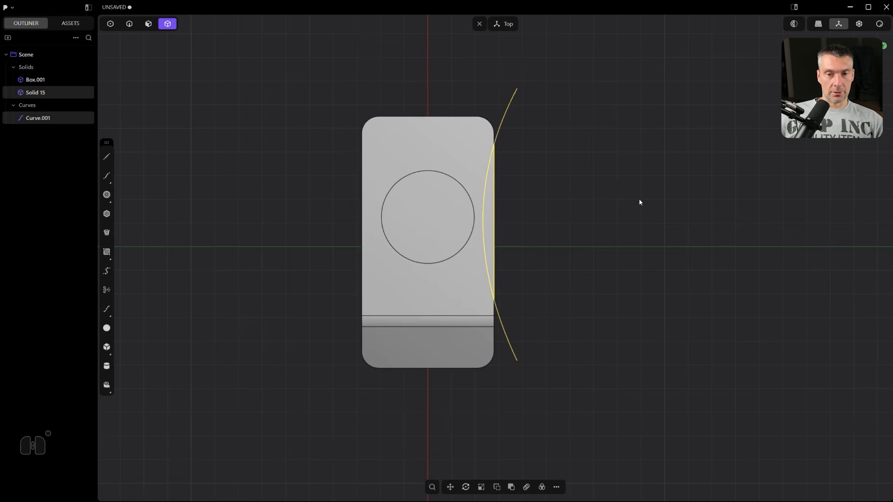
key(x)
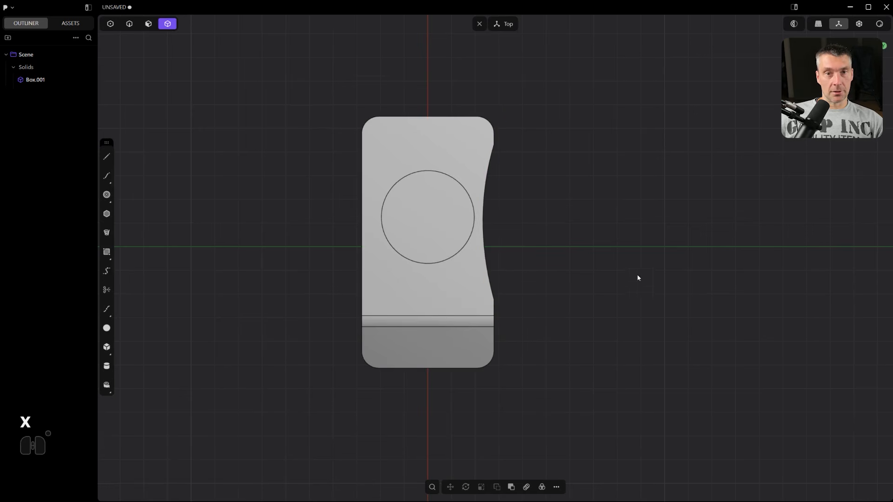
- Mirror the box across its lengthwise centre plane along Y, cutting at the mirror plane, to repeat the concave cut on the opposite side
middle_drag(638, 199, 570, 233)
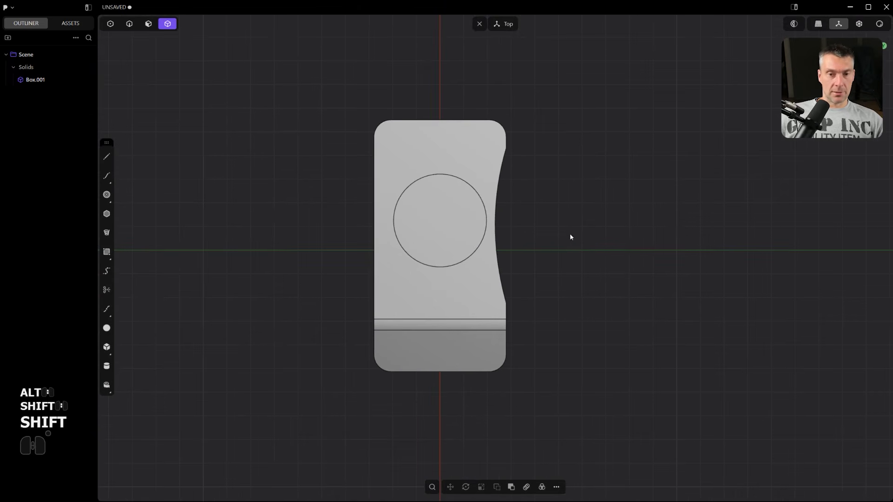
key(4)
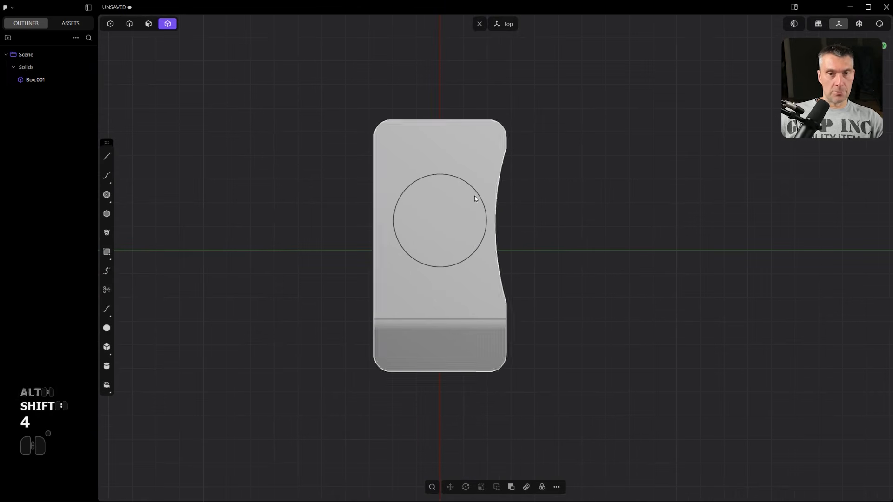
click(453, 169)
key(alt+x)
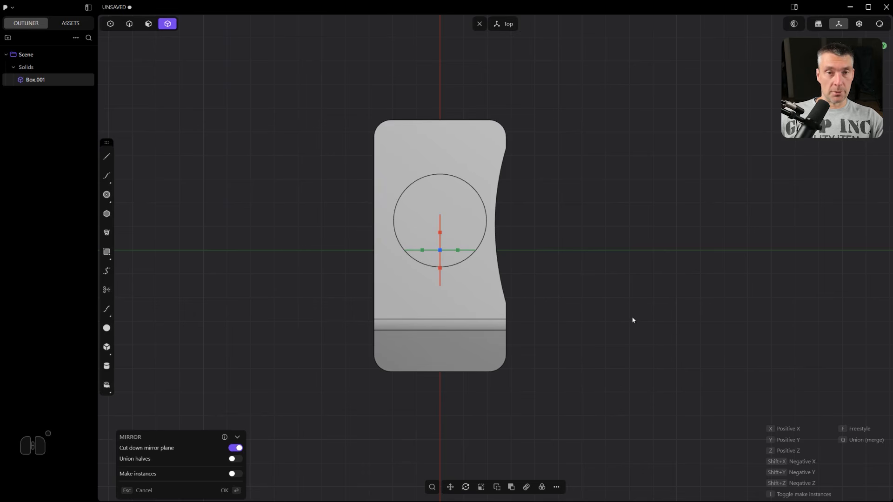
click(462, 254)
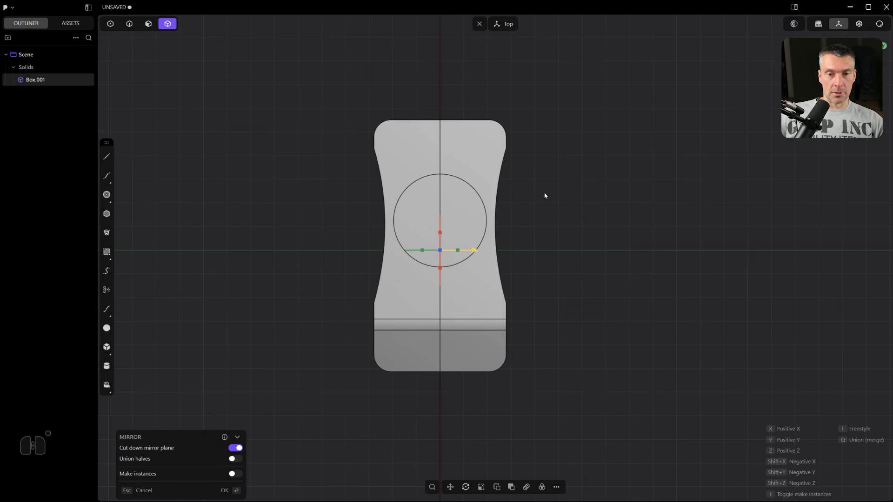
key(Return)
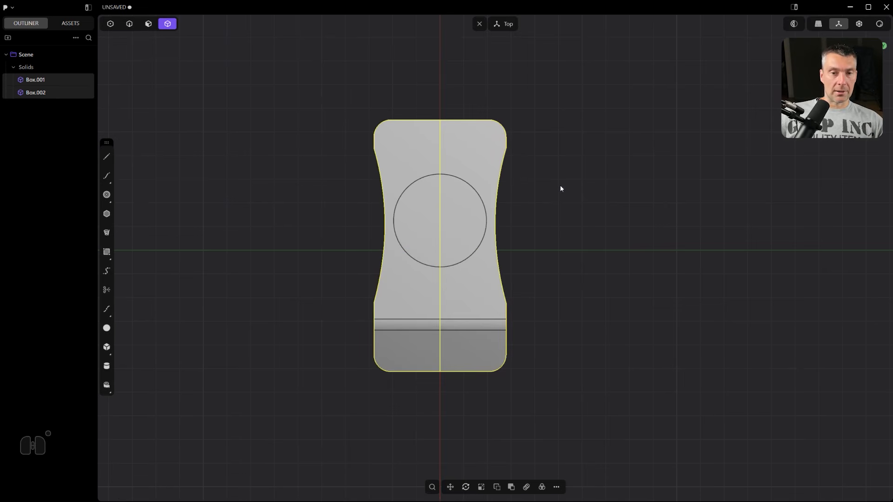
- Union the two mirrored halves into one body, and undo both the union and the mirror
key(4)
click(478, 171)
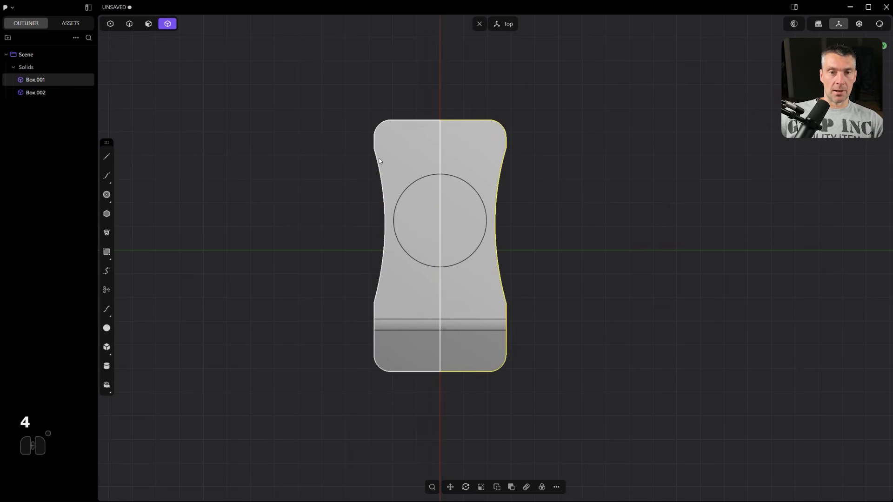
shift+click(398, 159)
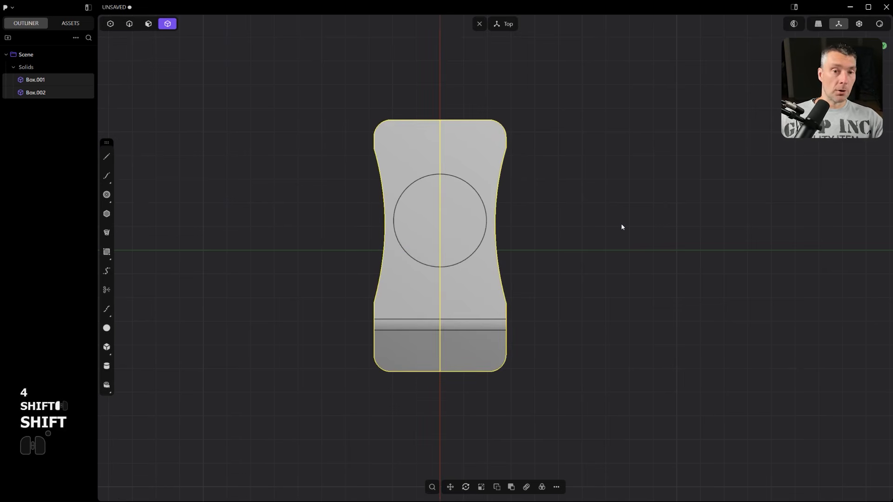
key(q)
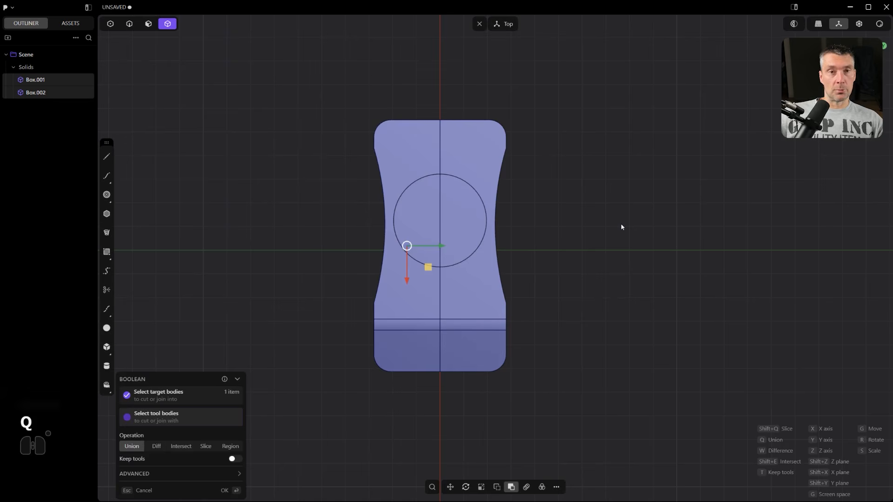
key(Return)
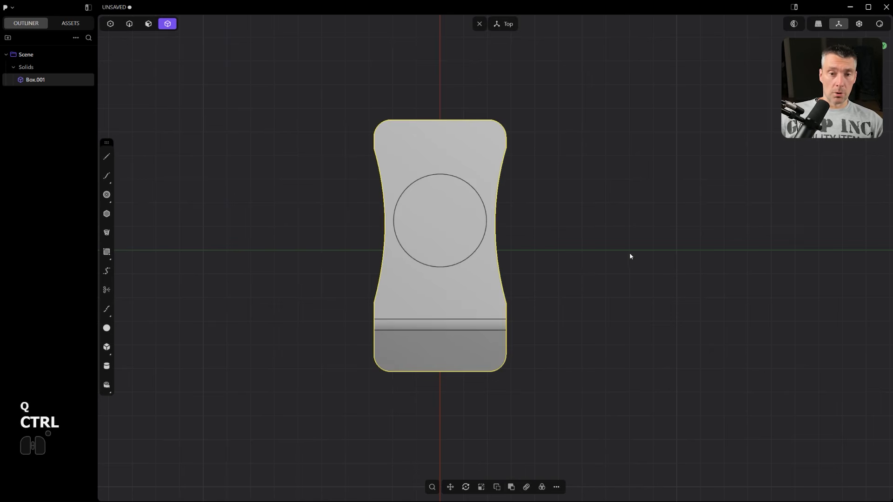
key(ctrl+z)
key(ctrl+z)
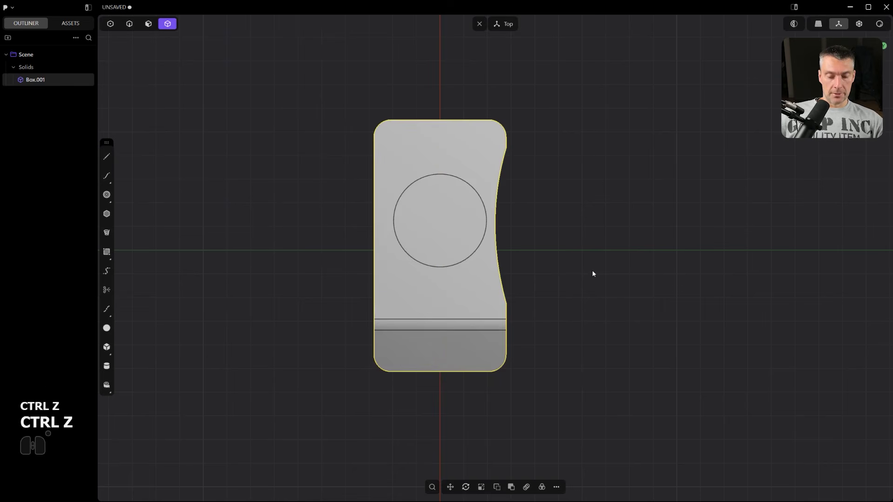
- Mirror the box again along Y across its centre plane with Union halves enabled
key(alt+x)
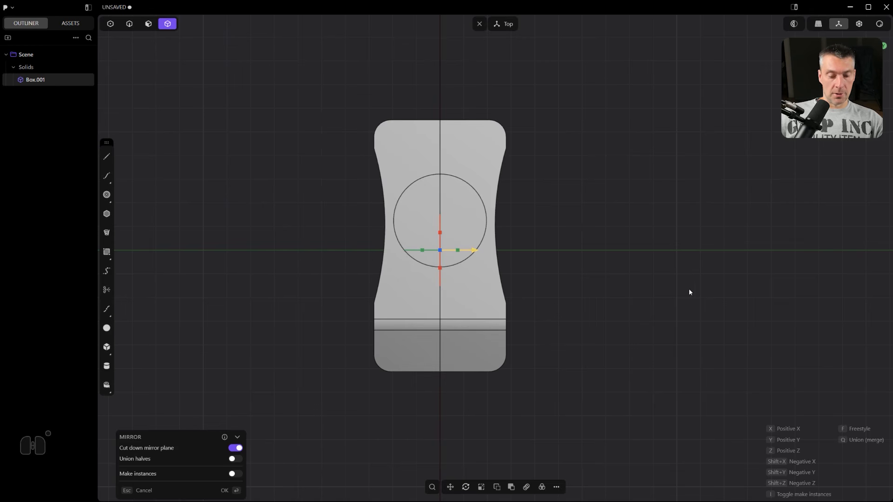
key(q)
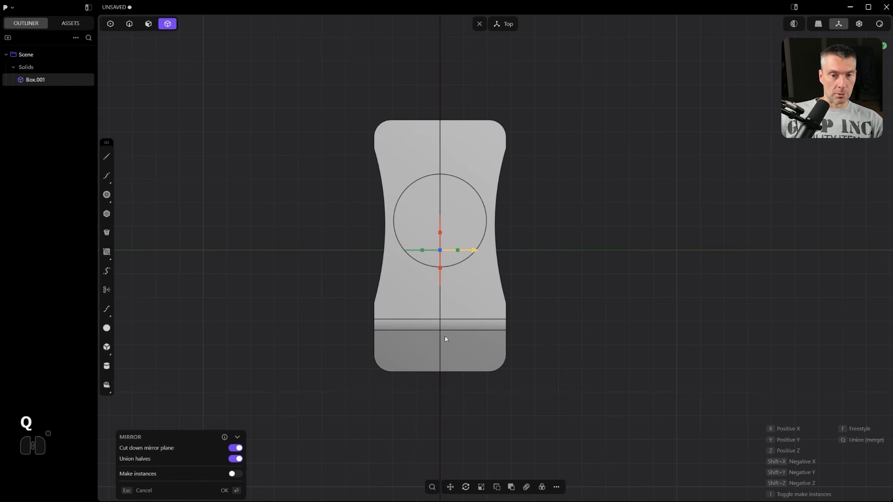
right_click(639, 234)
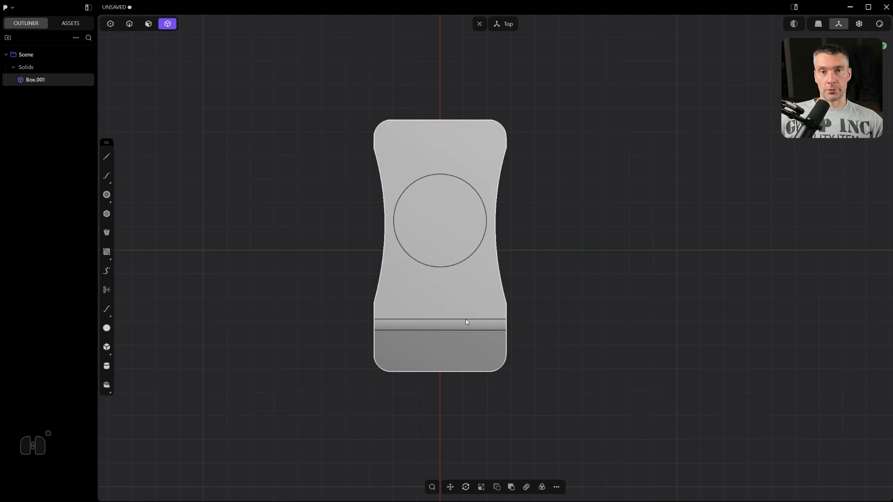
- Move the bottom edge of the circular recess inward along Y to give the recess a wide tapered wall
middle_drag(465, 319, 469, 227)
scroll(465, 195, up, 3)
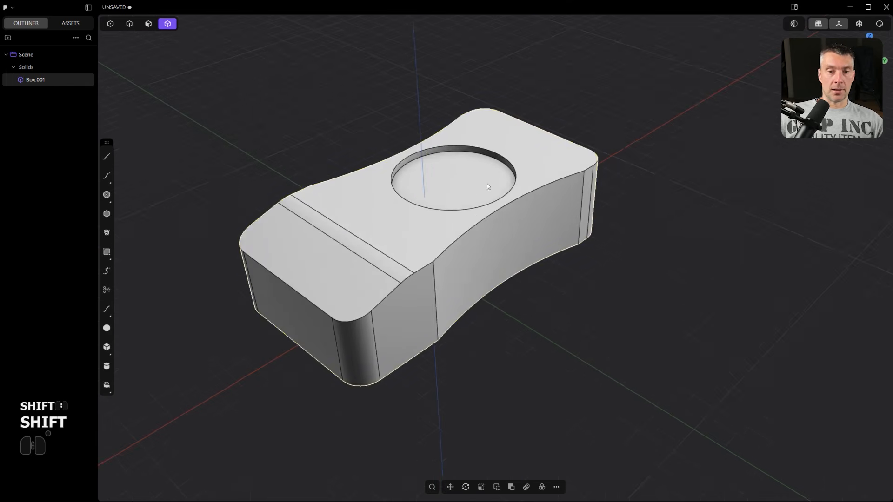
key(2)
scroll(582, 153, up, 5)
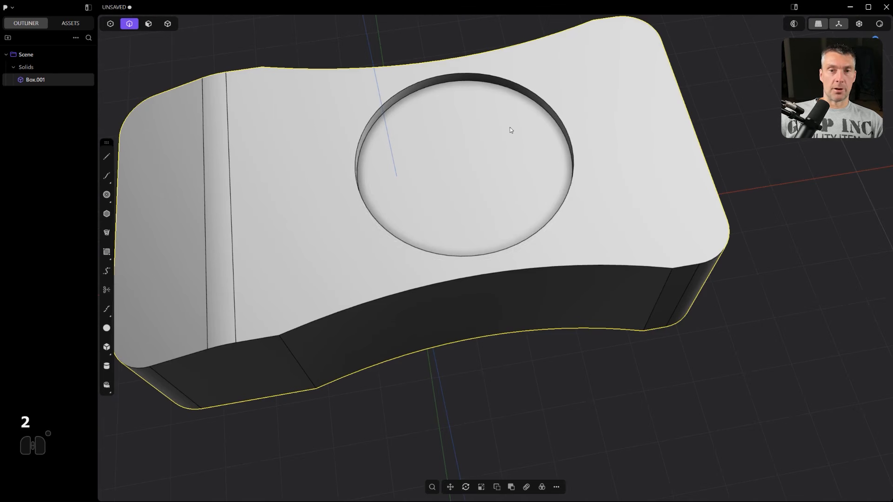
click(519, 93)
key(f)
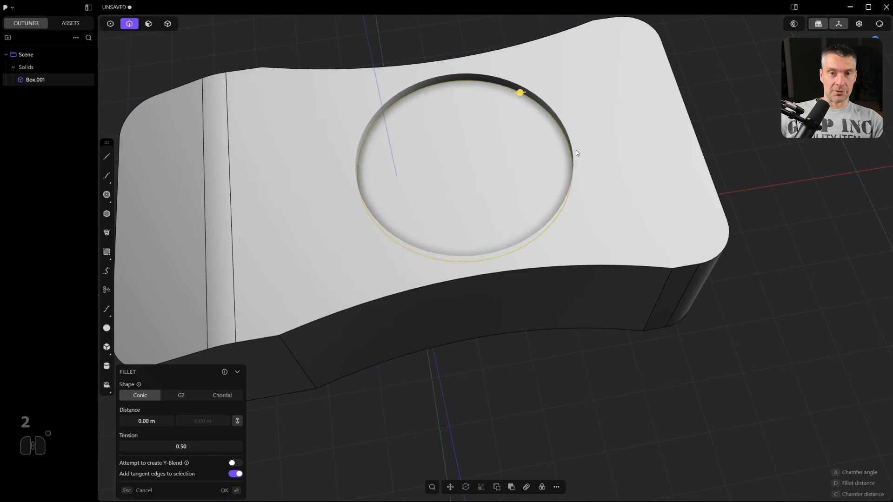
key(g)
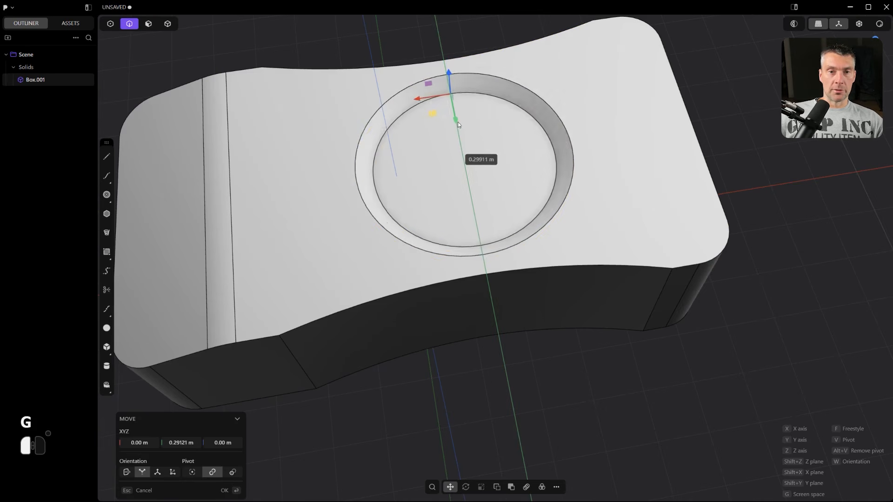
click(464, 135)
- Apply a small conic fillet to both the outer and inner circular edges of the tapered recess
scroll(464, 136, down, 5)
middle_drag(464, 136, 540, 225)
scroll(513, 187, up, 4)
scroll(540, 226, up, 2)
key(2)
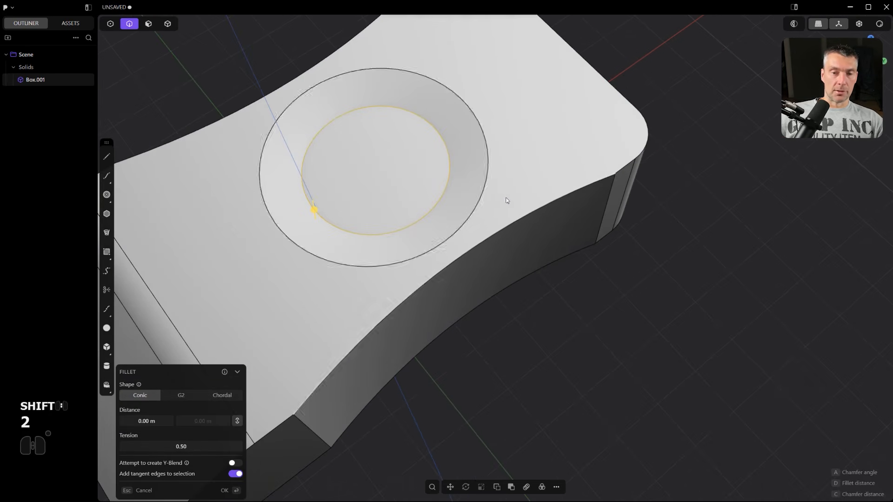
click(488, 169)
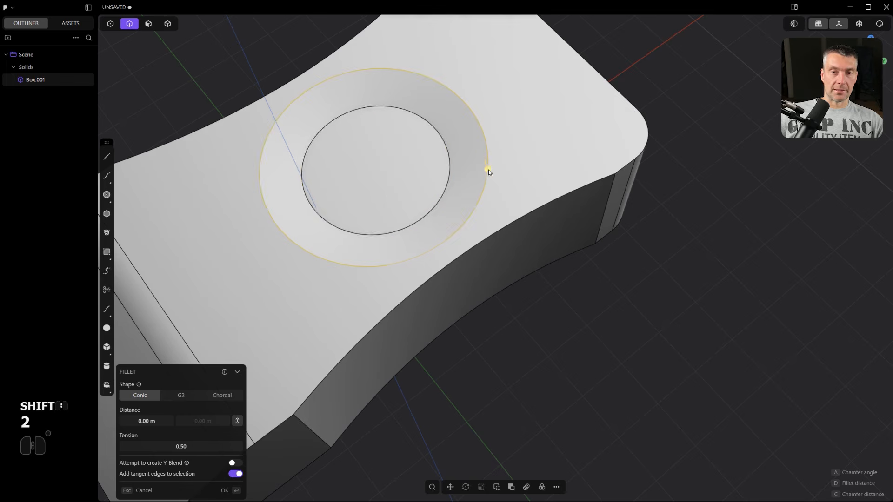
shift+click(450, 166)
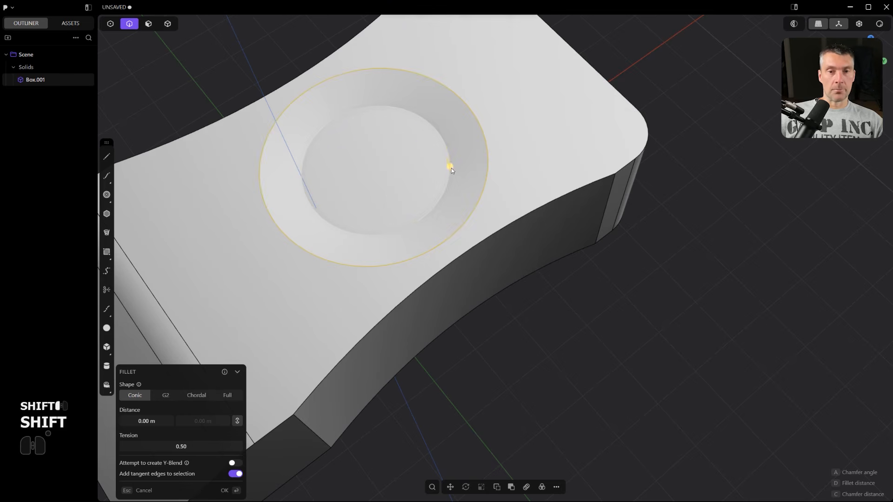
drag(450, 166, 443, 160)
right_click(513, 172)
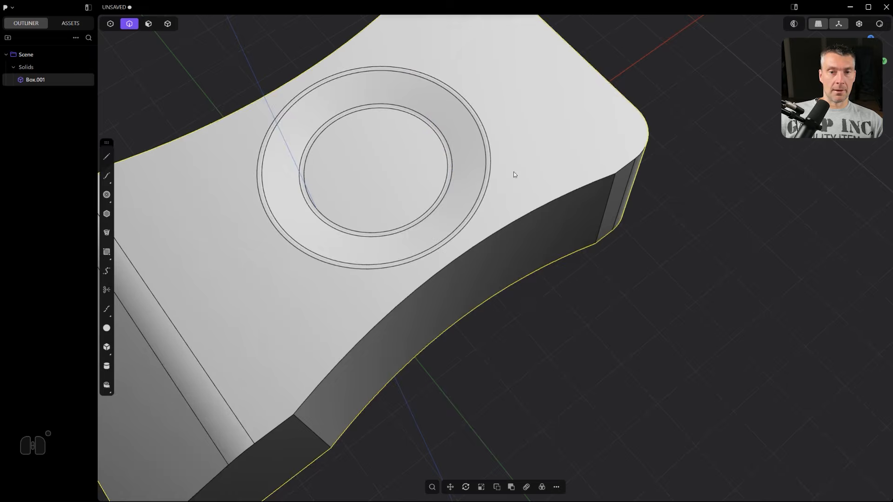
- Fillet the two vertical edges where the concave sides meet the straight sides near the sloped end, with a distance of about 0.89 m
scroll(514, 174, down, 10)
scroll(419, 232, up, 5)
click(390, 324)
key(f)
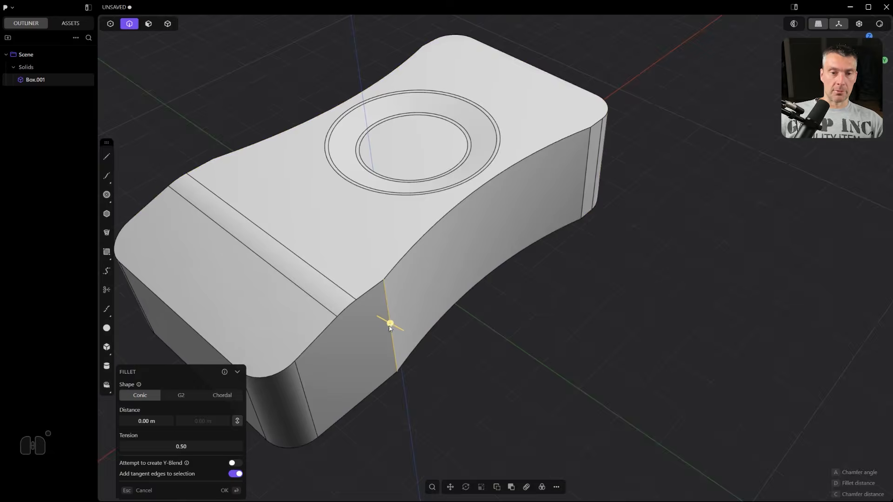
scroll(389, 326, down, 5)
middle_drag(441, 312, 605, 292)
shift+click(393, 356)
shift+middle_drag(433, 332, 490, 266)
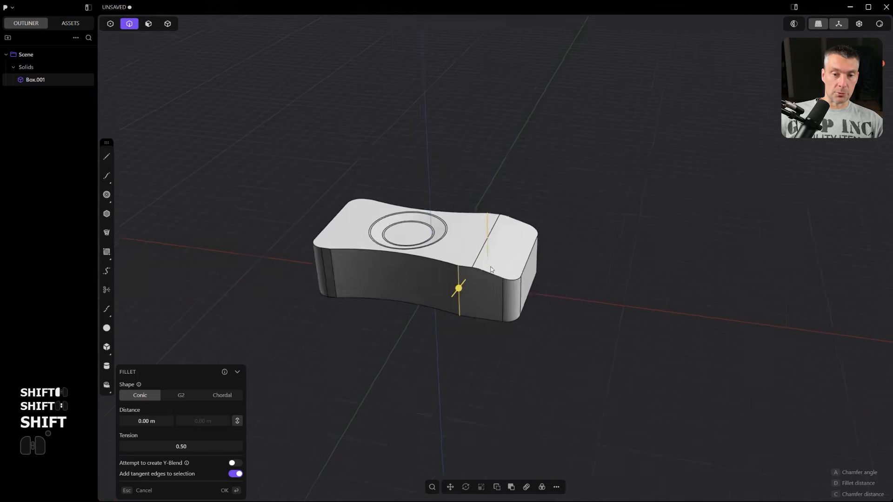
scroll(491, 270, up, 5)
drag(419, 308, 497, 325)
right_click(508, 286)
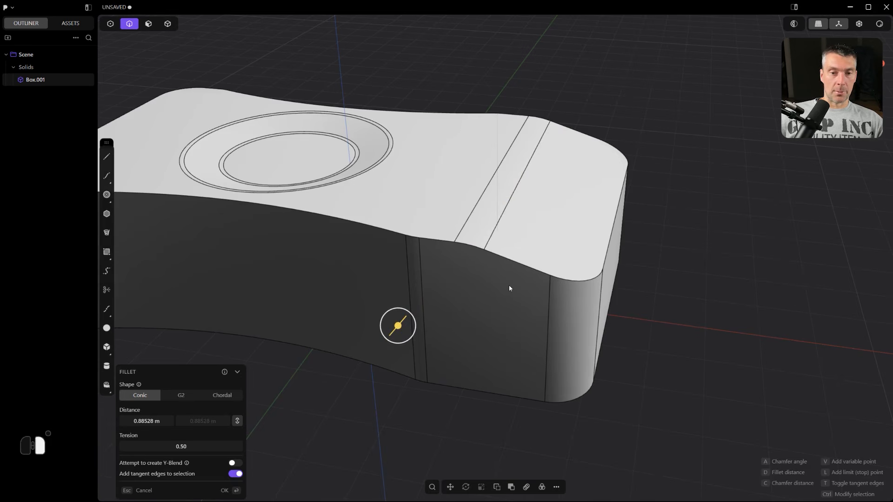
- Try to fillet the body's top and bottom outer edges with a distance of about 0.10 m, and undo it
click(525, 266)
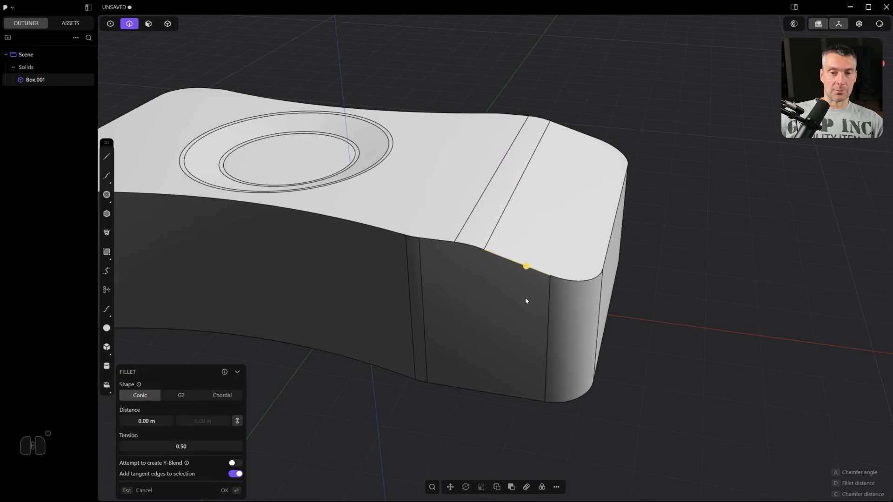
shift+click(499, 394)
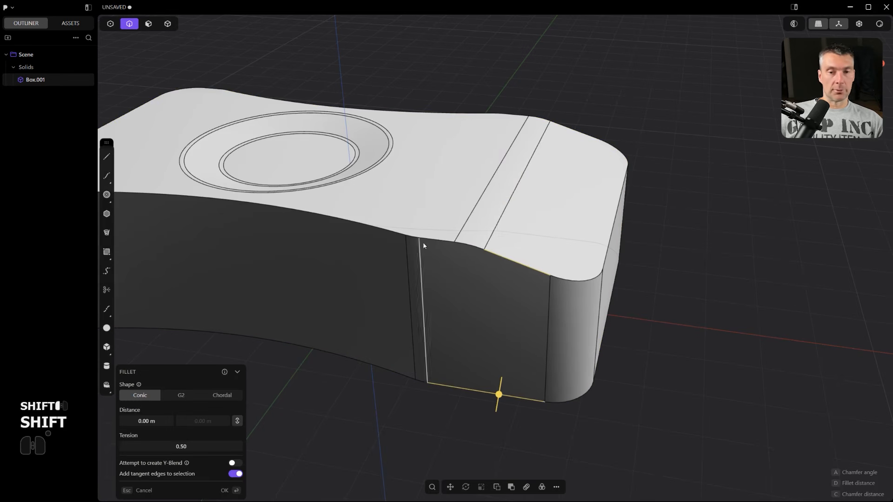
alt+click(434, 242)
click(525, 267)
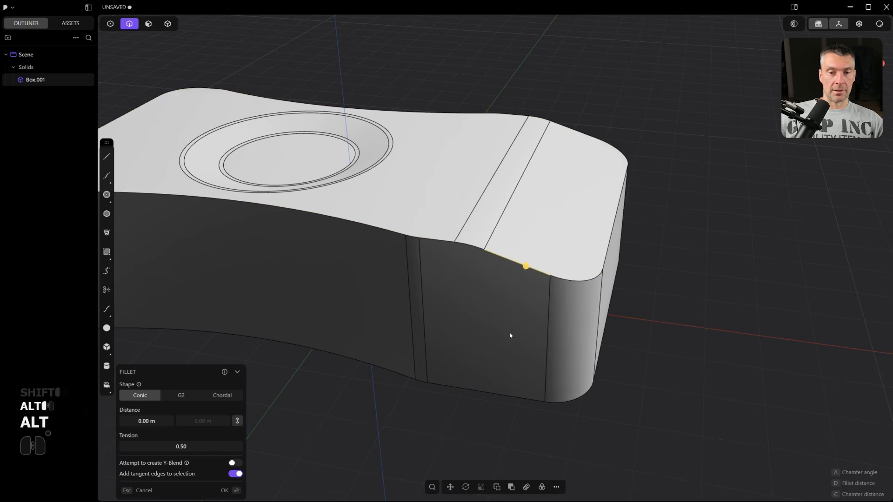
shift+click(496, 394)
middle_drag(496, 394, 454, 326)
scroll(468, 325, down, 3)
middle_drag(496, 295, 497, 326)
scroll(564, 279, up, 3)
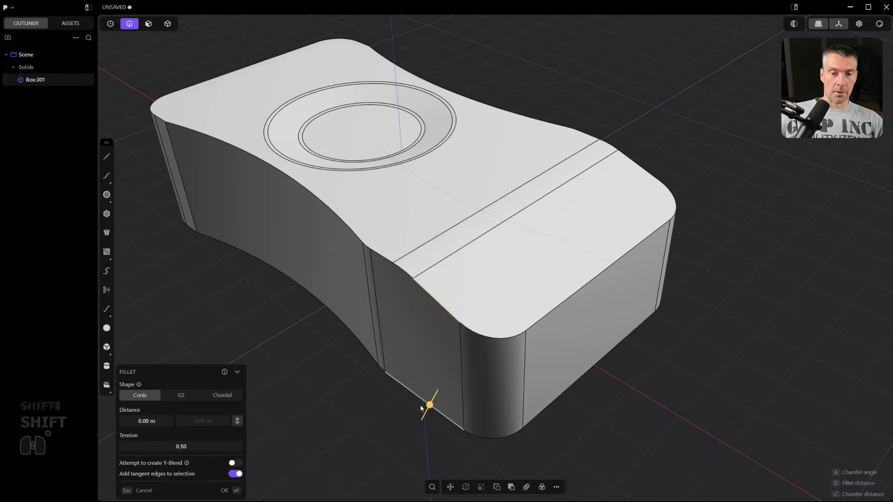
drag(430, 405, 405, 400)
middle_drag(421, 338, 542, 276)
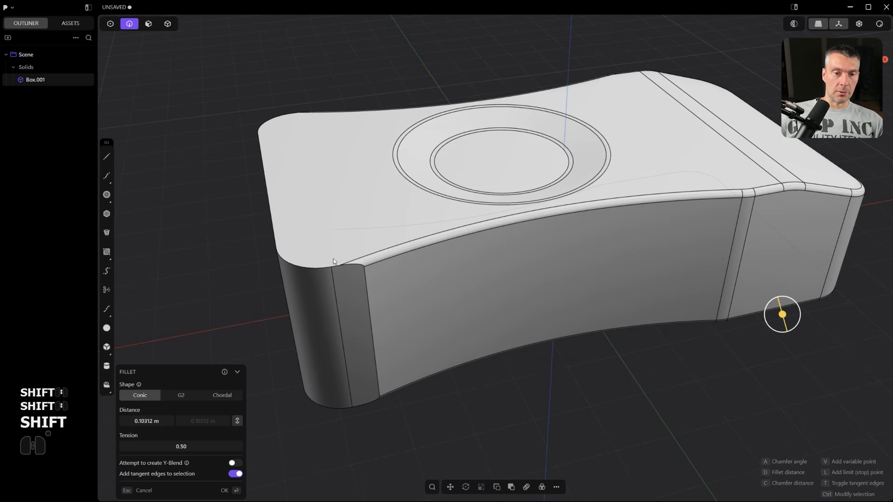
key(ctrl+z)
- Fillet the two vertical edges where the concave sides meet the straight sides at the end opposite the slope
scroll(373, 319, up, 3)
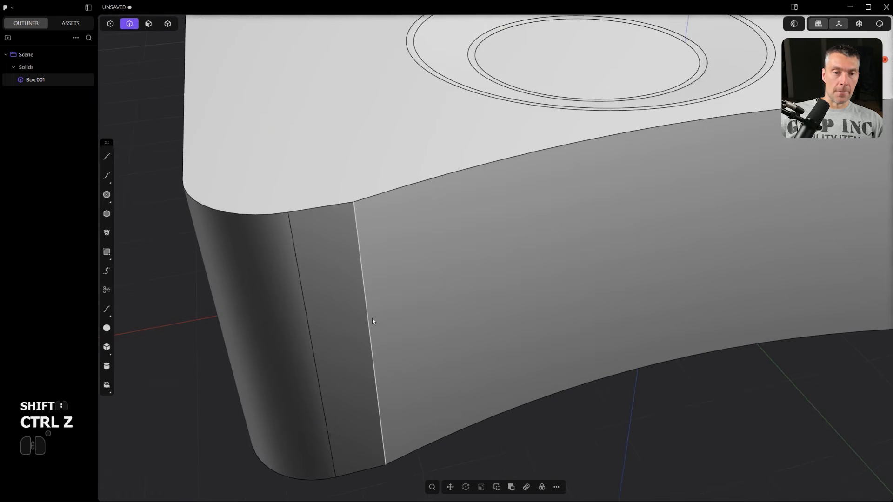
click(363, 282)
scroll(367, 285, down, 4)
middle_drag(396, 272, 604, 255)
shift+middle_drag(446, 358, 607, 260)
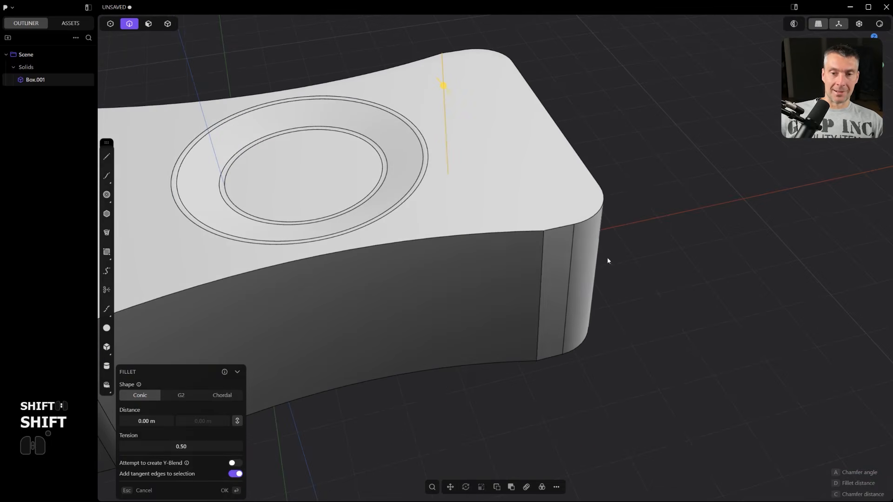
drag(538, 274, 544, 293)
middle_drag(545, 292, 498, 251)
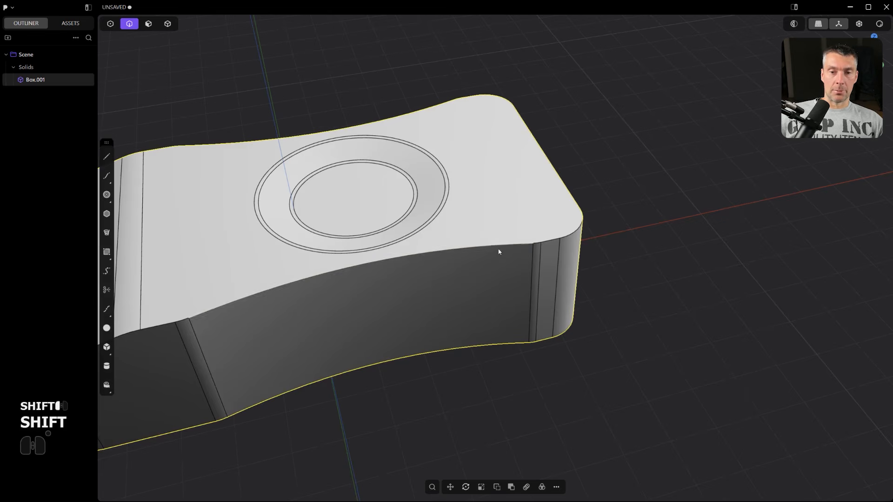
- Try to fillet the body's top outer edge loop with a distance of about 0.05 m, and undo it
click(497, 247)
click(498, 248)
click(498, 249)
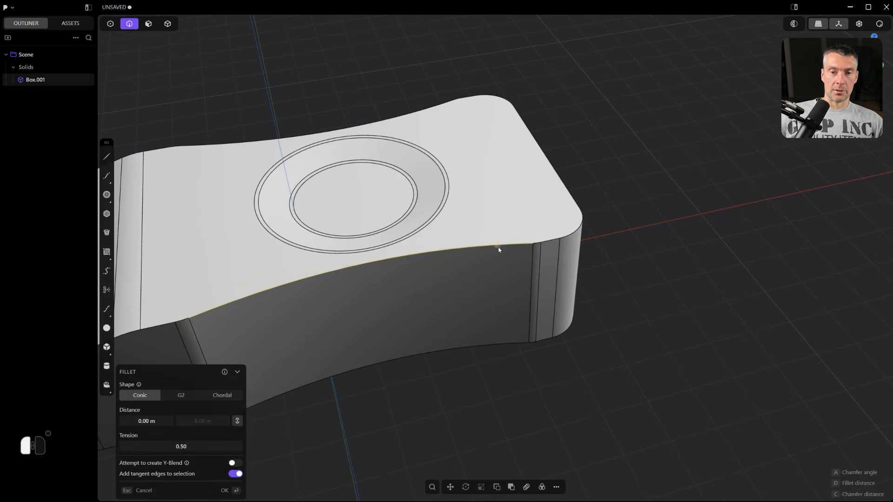
click(500, 250)
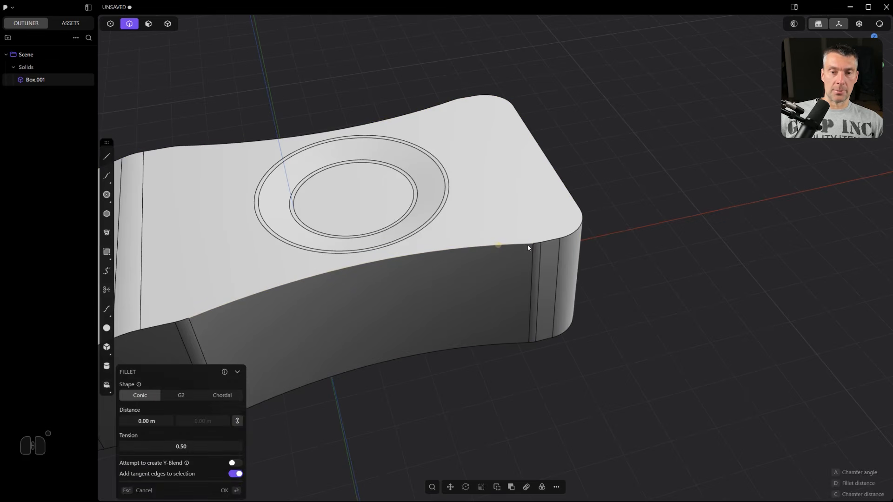
click(497, 240)
click(571, 237)
drag(571, 236, 574, 243)
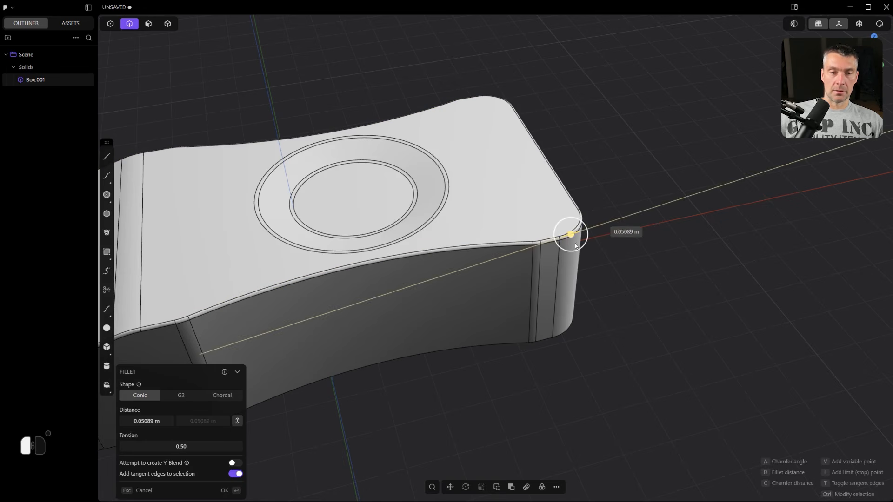
key(ctrl+z)
- Fillet the body's top and bottom outer edge loops with the Chordal shape and a distance of about 0.06 m
shift+click(569, 333)
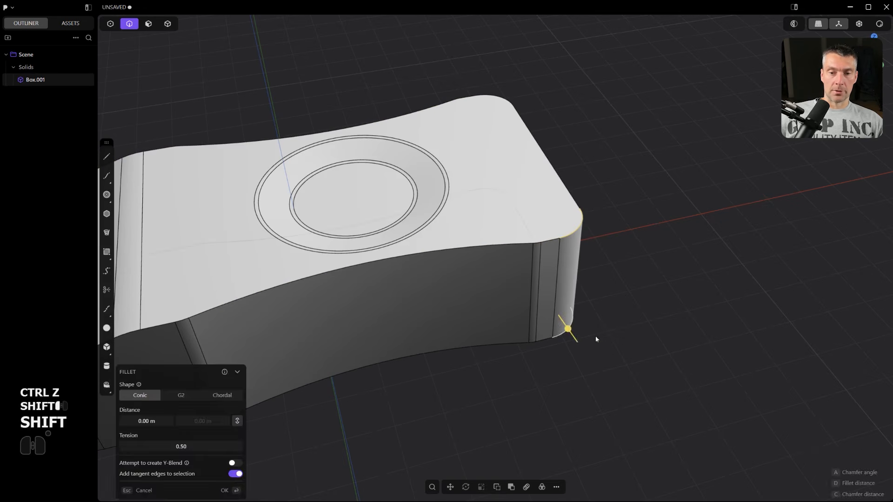
scroll(434, 313, down, 3)
scroll(478, 365, up, 5)
drag(480, 370, 480, 371)
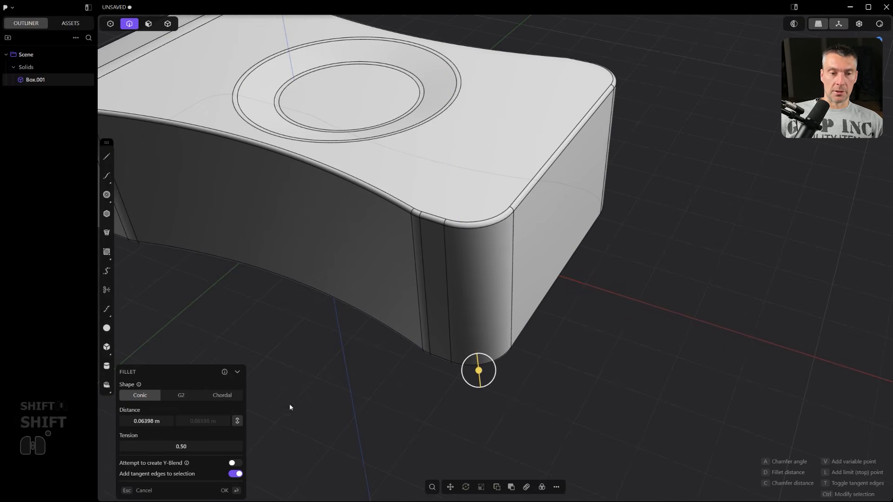
click(233, 395)
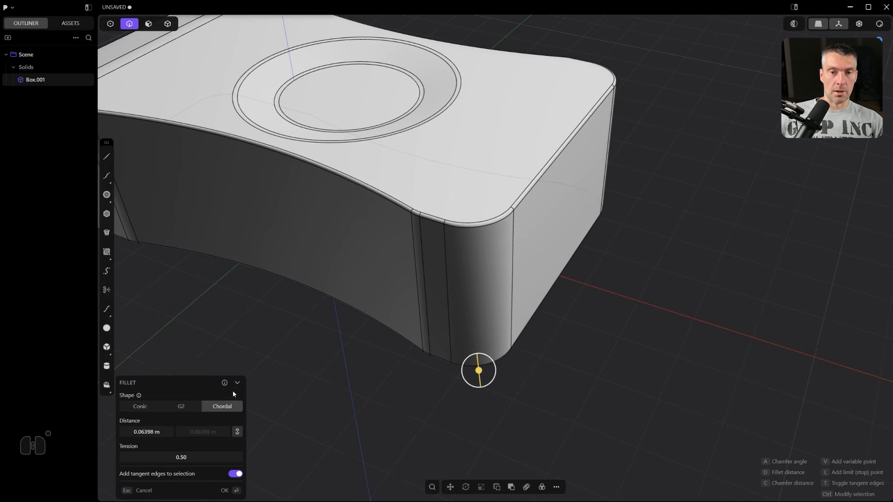
mouse_move(479, 372)
shift+mouse_down()
mouse_move(481, 380)
mouse_move(478, 370)
shift+mouse_up()
right_click(684, 256)
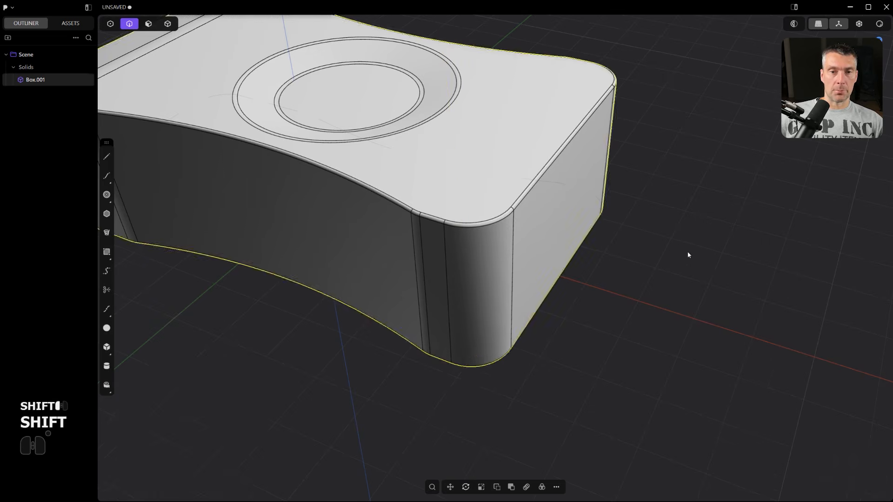
- Examine the searchable list of all commands with their assigned shortcuts, including the shortcut options offered for Patch
scroll(688, 255, down, 3)
middle_drag(630, 263, 539, 236)
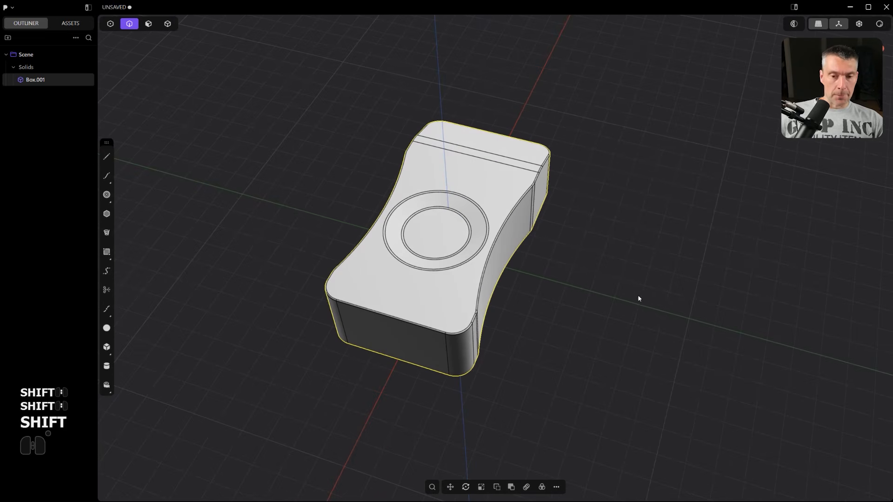
key(f)
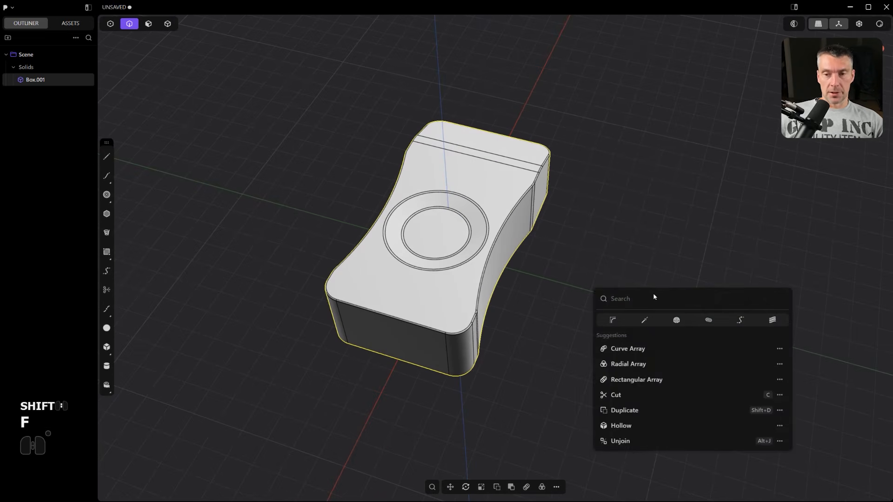
key(f)
key(f)
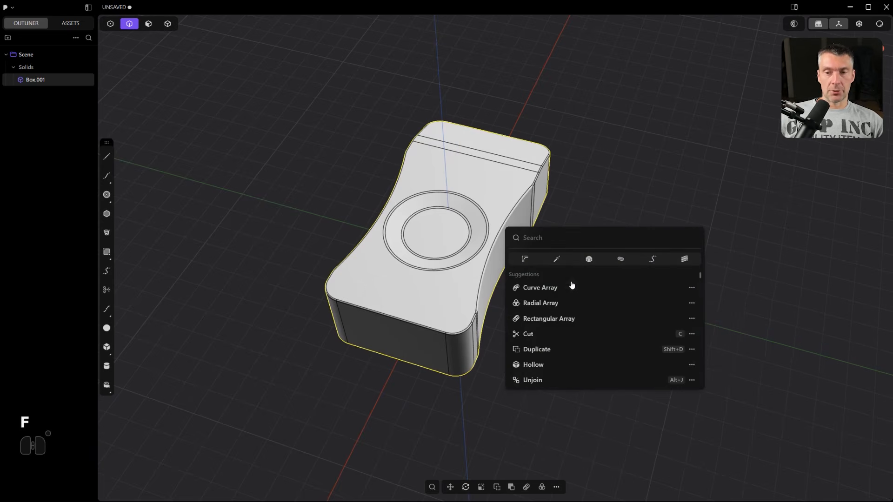
scroll(582, 304, down, 5)
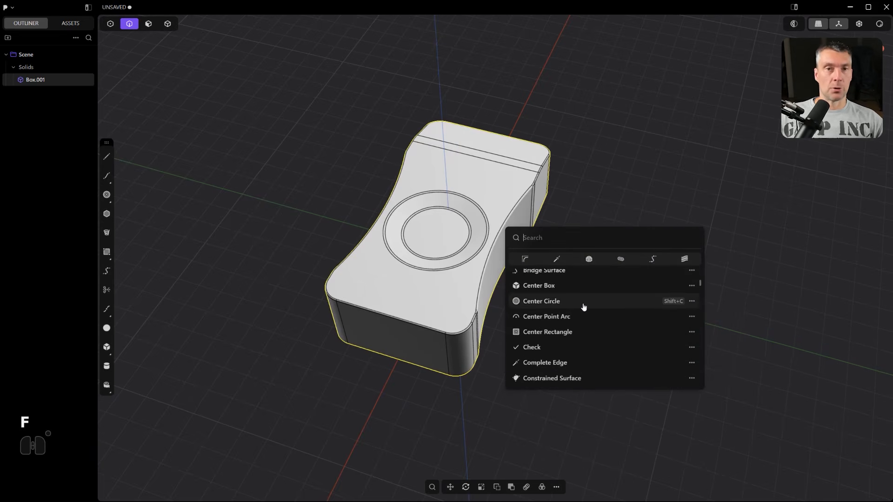
scroll(584, 307, down, 6)
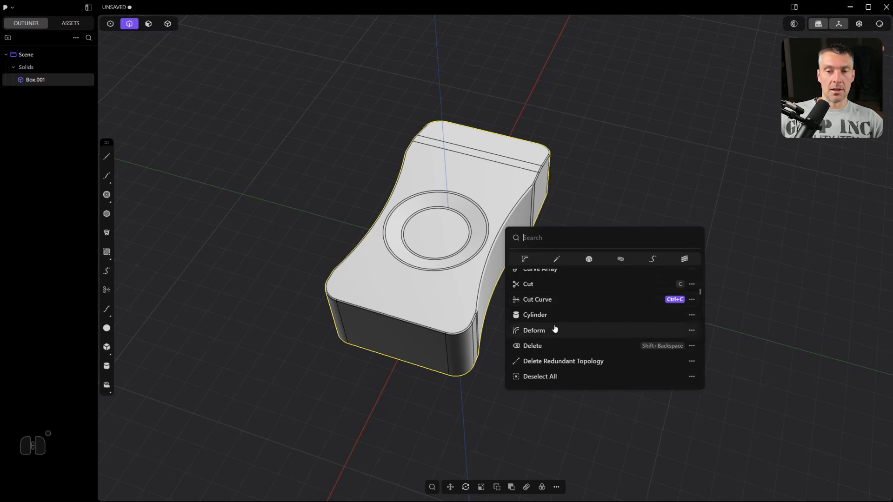
scroll(548, 317, down, 8)
scroll(560, 317, down, 10)
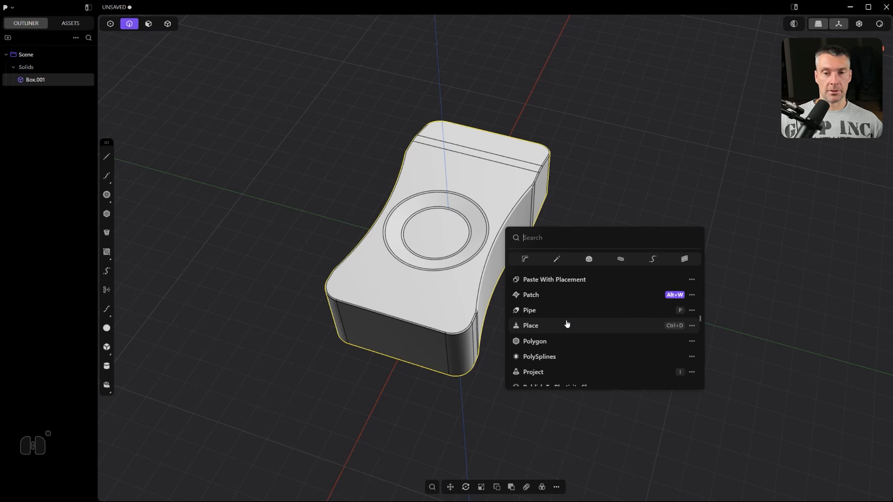
right_click(561, 296)
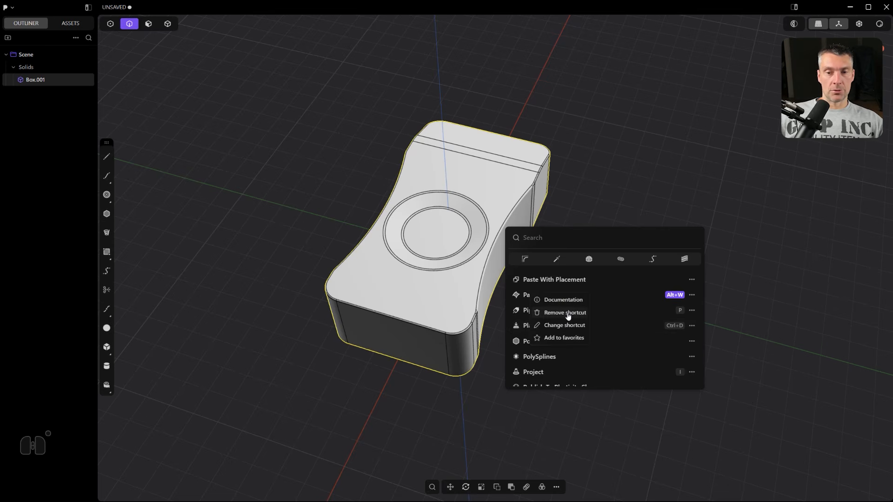
click(593, 235)
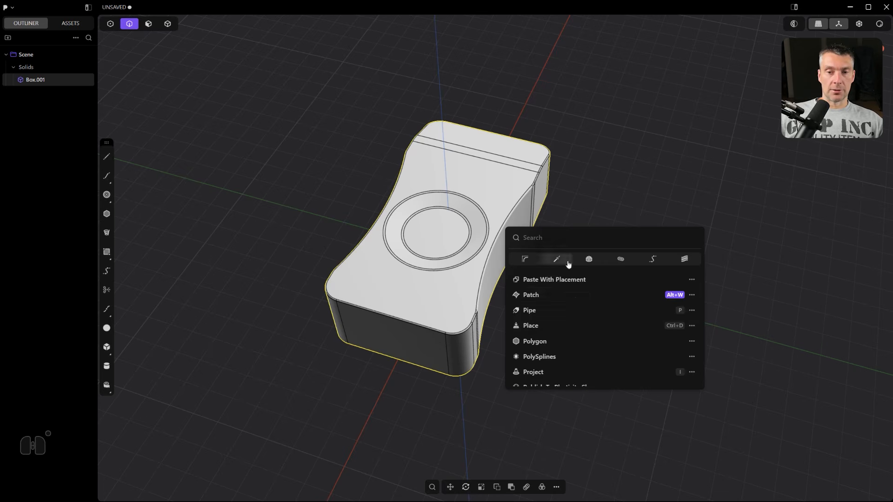
right_click(648, 188)
- Create a tall box beside the body with a base of about 6.62 m by 8.92 m
scroll(646, 188, down, 4)
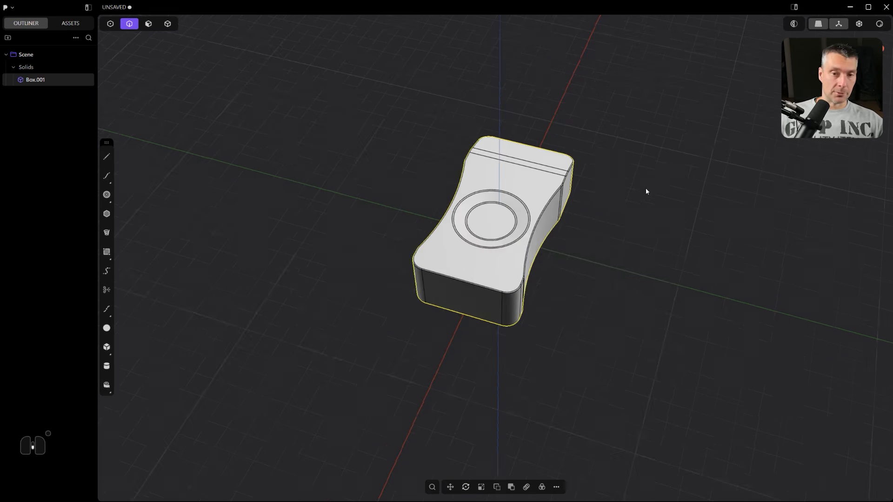
shift+middle_drag(609, 227, 638, 251)
mouse_move(361, 217)
shift+middle_down()
mouse_move(444, 271)
mouse_move(354, 283)
shift+middle_up()
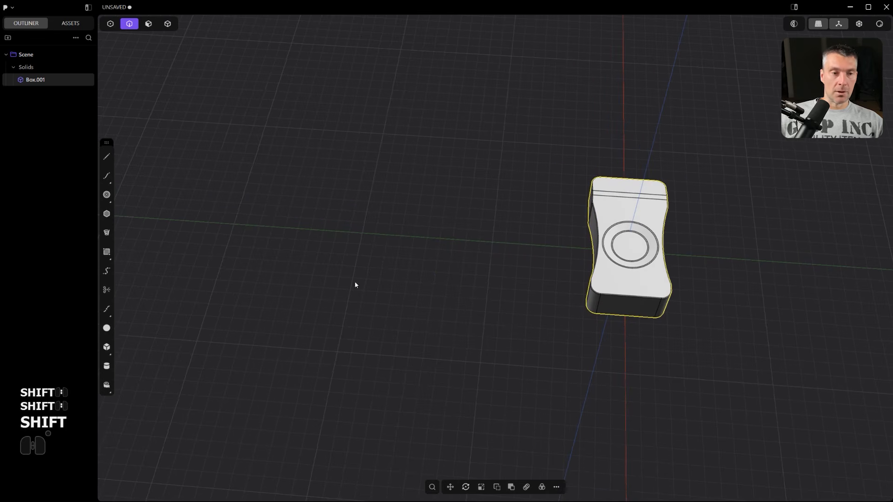
click(106, 347)
click(352, 178)
click(453, 253)
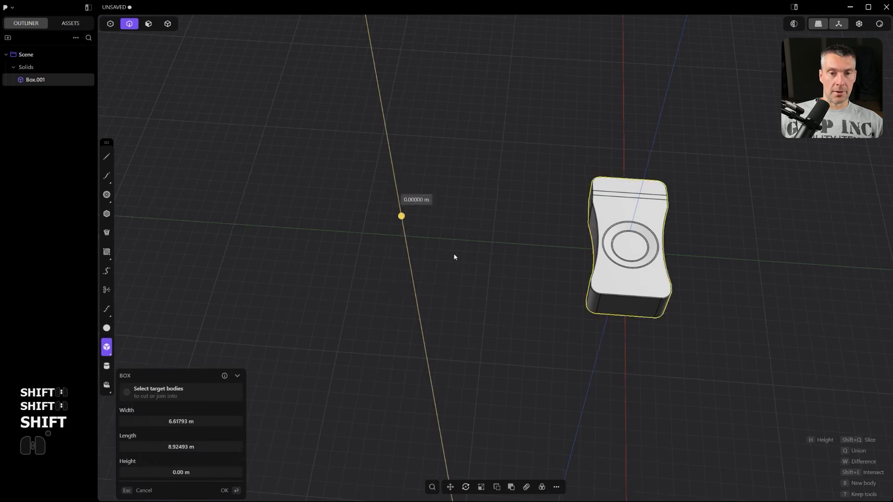
click(450, 185)
- Delete one vertical side face of the new box to leave that side open
shift+middle_drag(354, 228, 486, 274)
key(3)
click(461, 252)
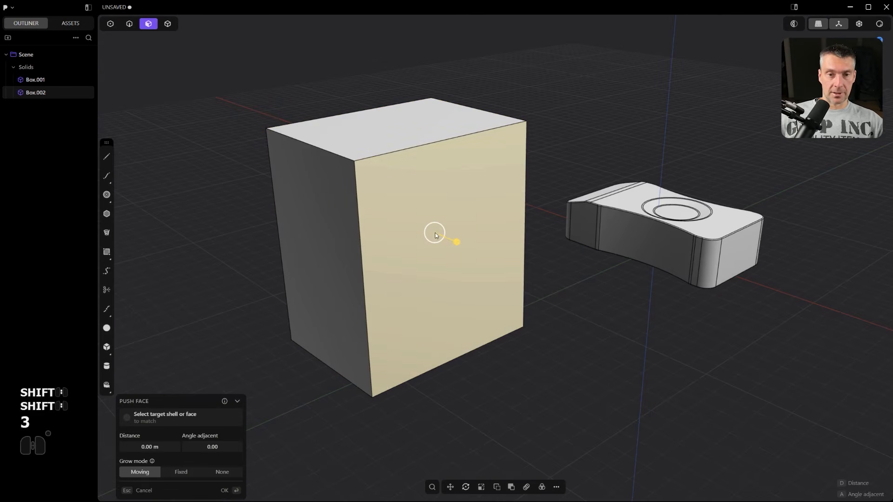
key(shift+x)
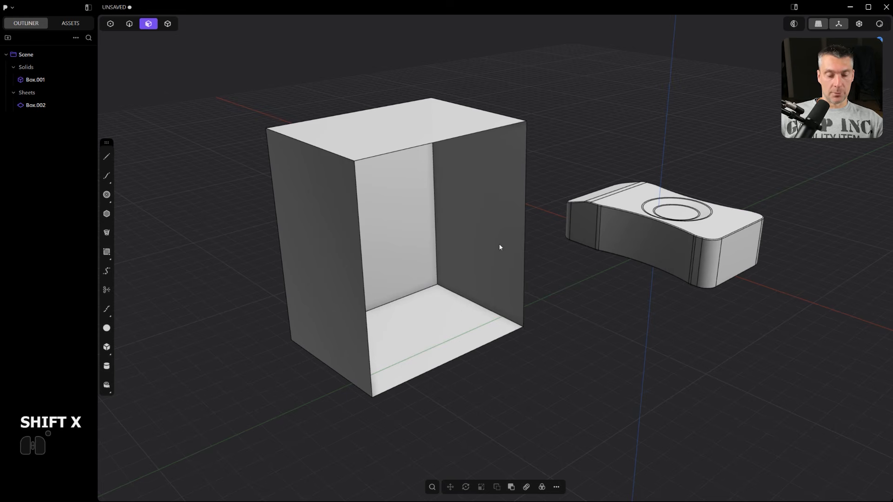
- Close the box's open side by patching its boundary edge loop with G0 continuity and Multiple faces
key(2)
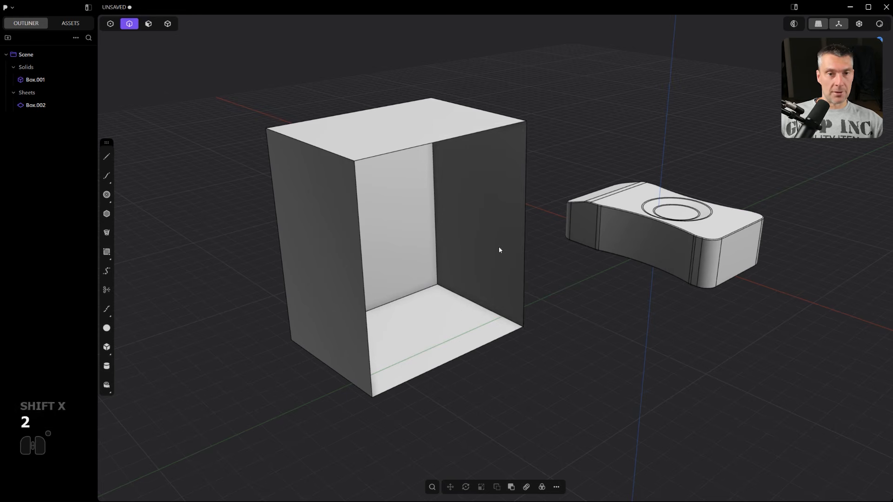
alt+click(448, 142)
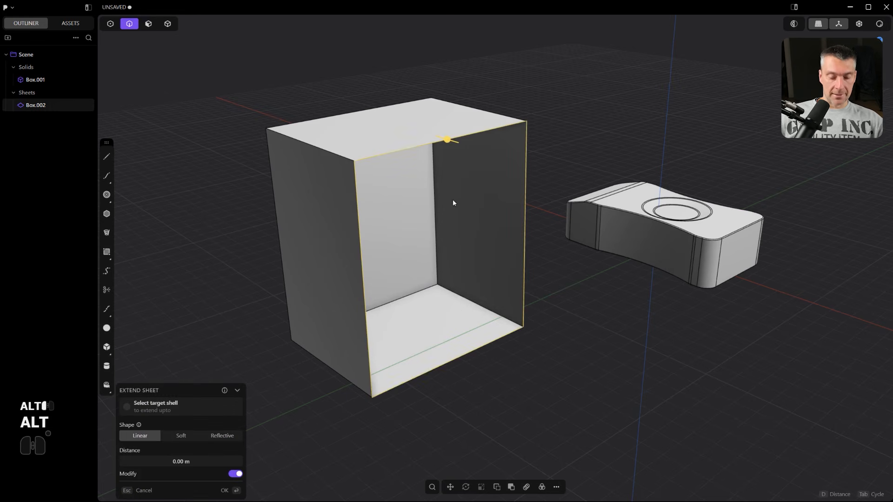
text(fpa)
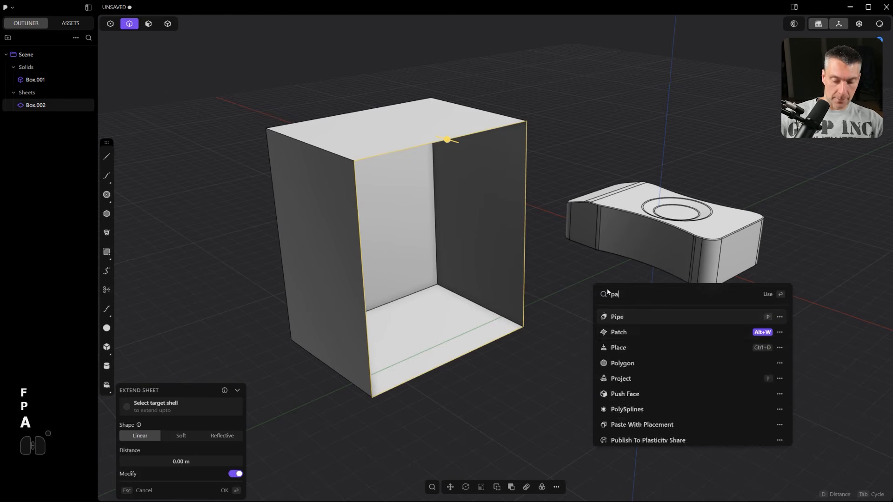
text(tch)
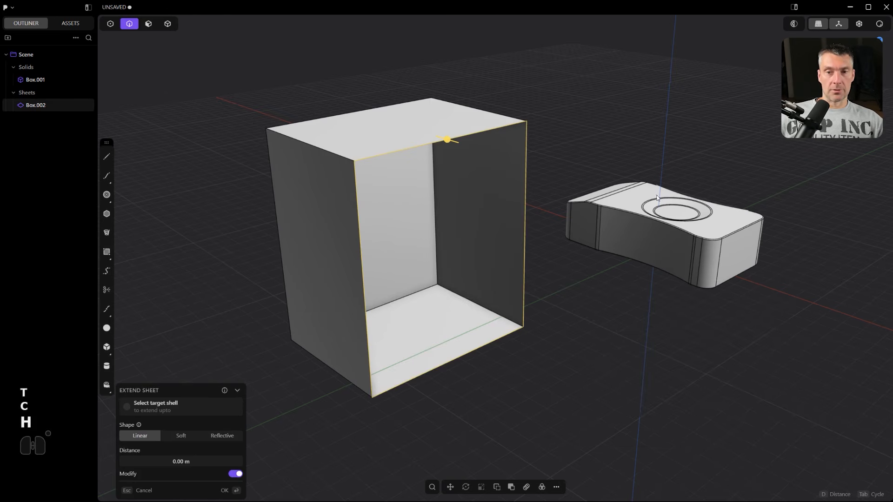
key(alt+w)
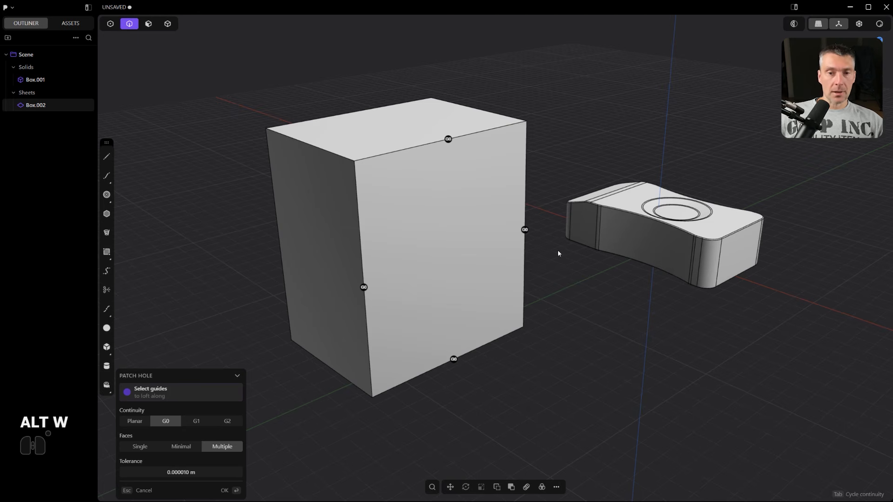
key(Return)
- Browse the command list and search it for the toggle edges commands, checking the assigned shortcut, and close it
scroll(558, 252, down, 3)
middle_drag(556, 254, 541, 264)
shift+middle_drag(541, 265, 528, 237)
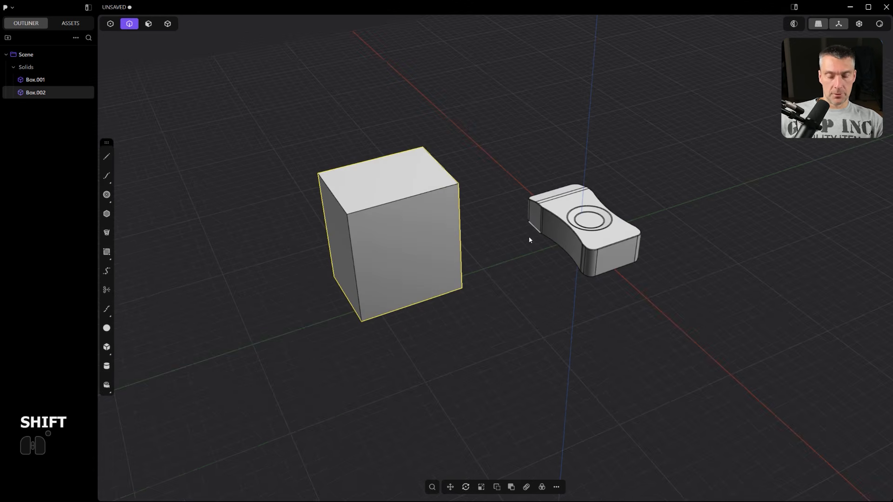
key(f)
scroll(618, 349, down, 10)
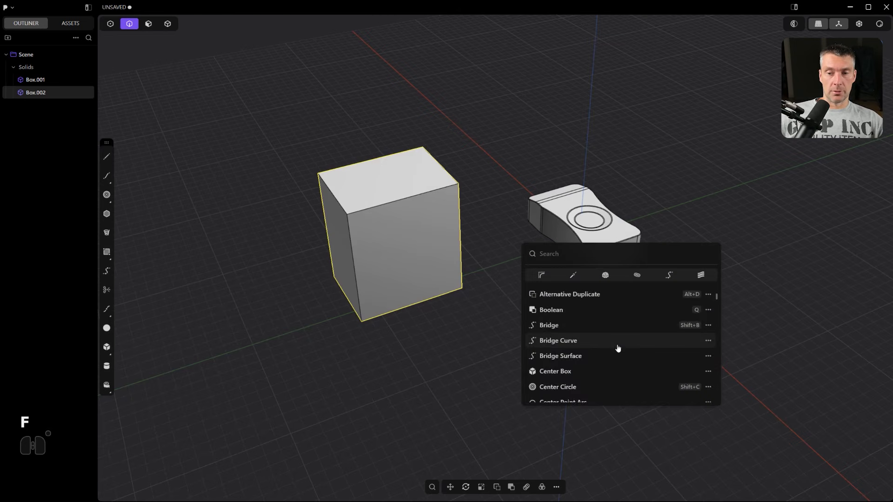
scroll(613, 327, down, 15)
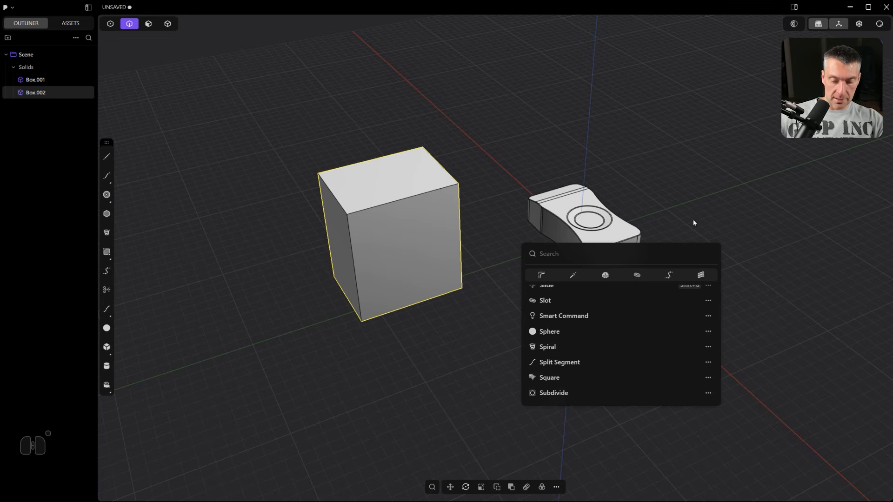
text(toggl)
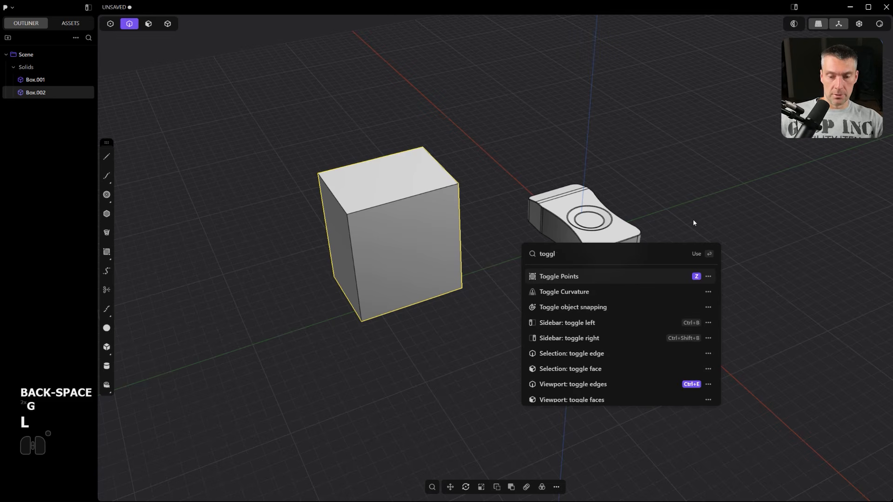
text(e ef)
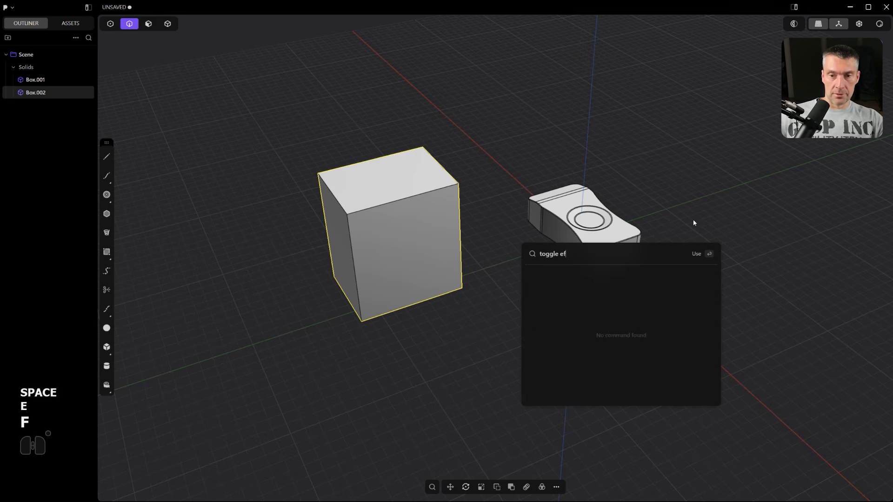
key(BackSpace)
text(d)
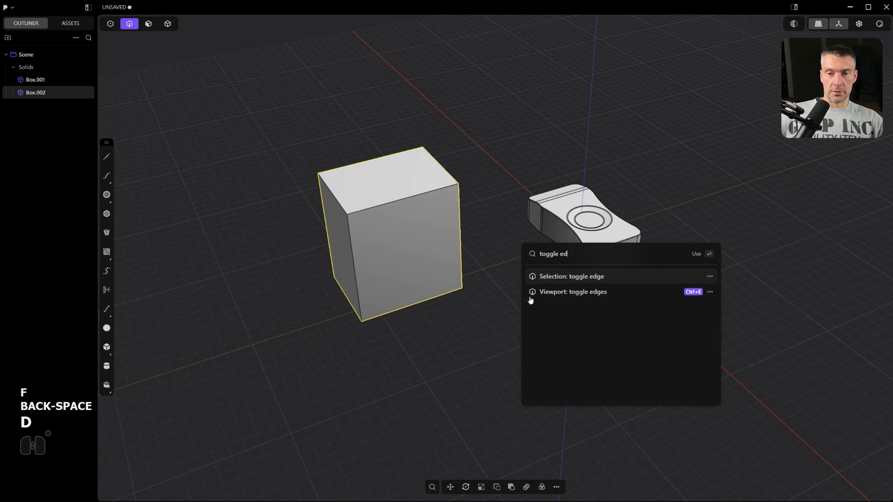
click(666, 186)
- Toggle the viewport edge display off and on several times to compare the bodies with and without edges
middle_drag(668, 200, 572, 185)
shift+middle_drag(572, 185, 488, 177)
middle_drag(582, 233, 328, 270)
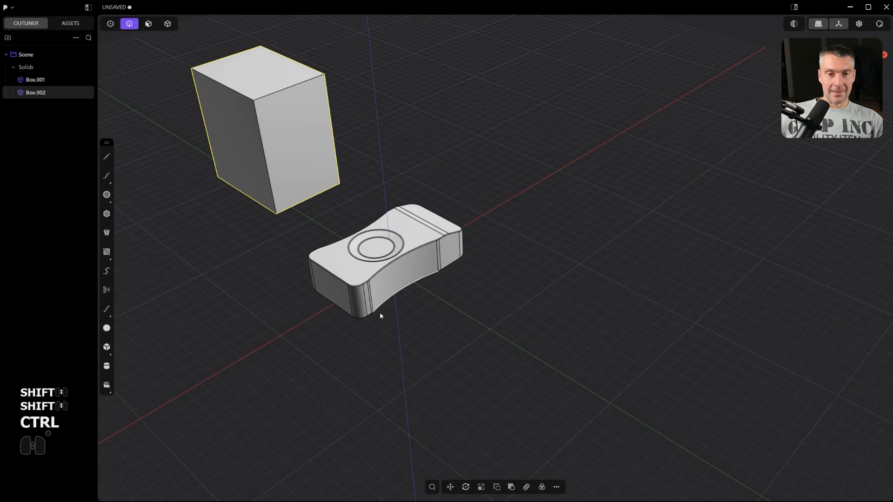
key(ctrl+e)
key(ctrl+e)
key(ctrl+e)
key(ctrl+e)
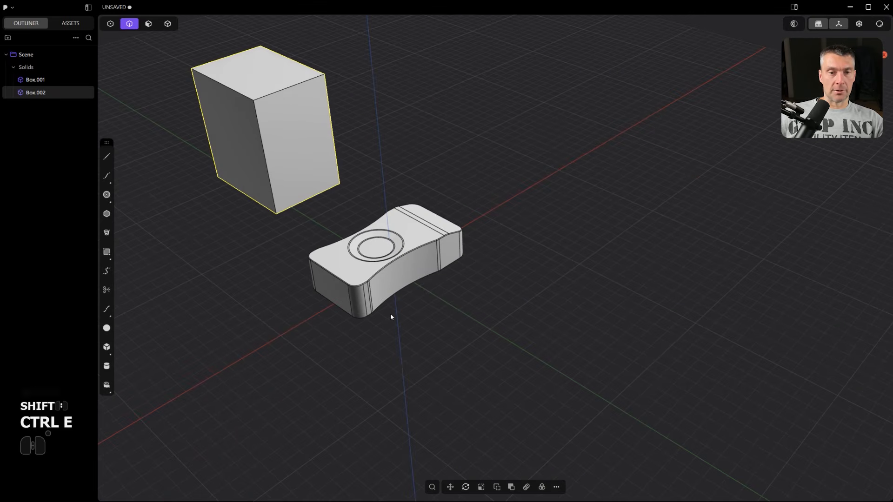
key(ctrl+e)
scroll(387, 309, up, 3)
shift+middle_drag(399, 308, 510, 343)
key(ctrl+e)
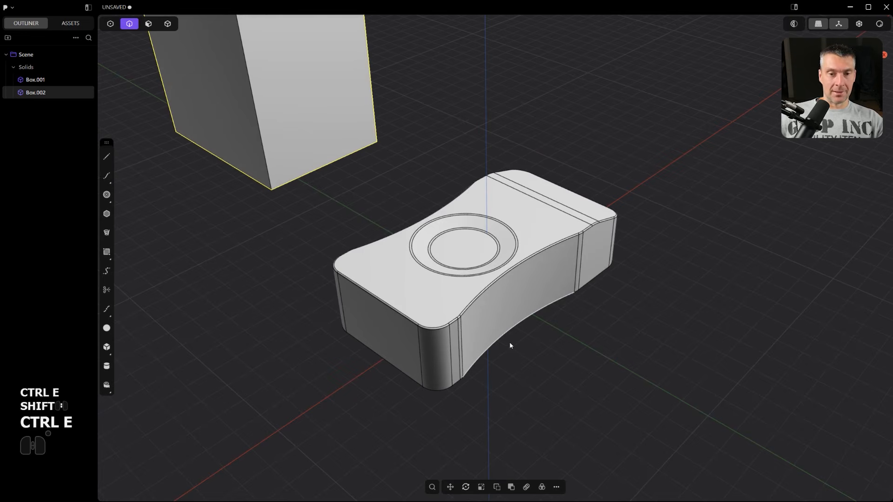
scroll(504, 344, down, 3)
middle_drag(446, 272, 573, 277)
shift+middle_drag(473, 291, 502, 263)
shift+middle_drag(436, 265, 461, 310)
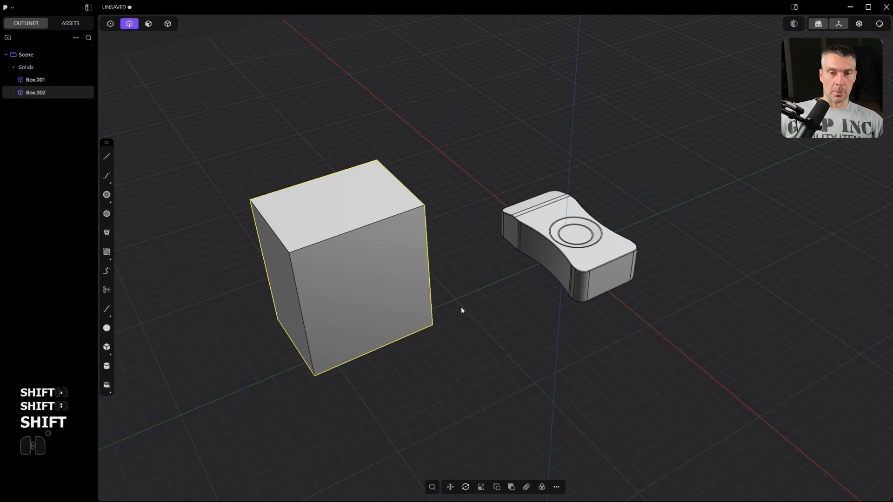
- Delete both solid boxes to empty the scene
key(4)
key(x)
click(550, 259)
key(x)
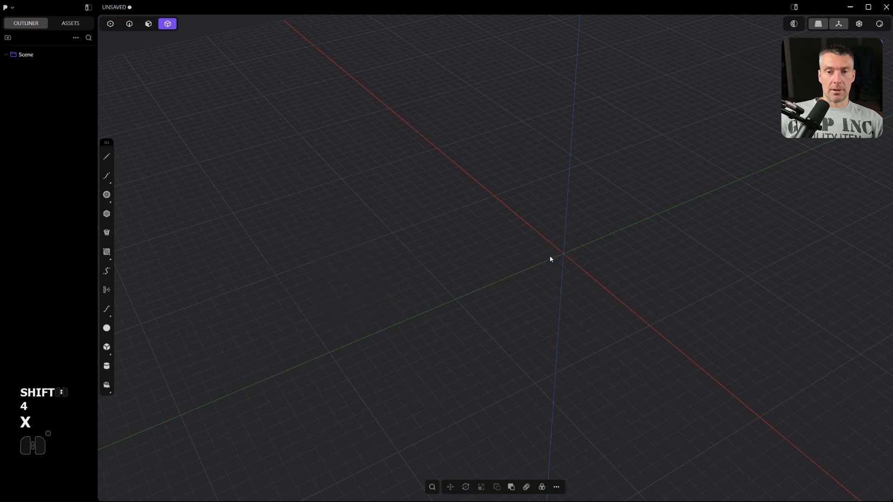
- Draw an S-shaped control point curve in the front view with four points, keeping its first and last control segments horizontal
middle_drag(550, 259, 535, 281)
mouse_move(459, 305)
middle_down()
mouse_move(478, 302)
mouse_move(468, 296)
middle_up()
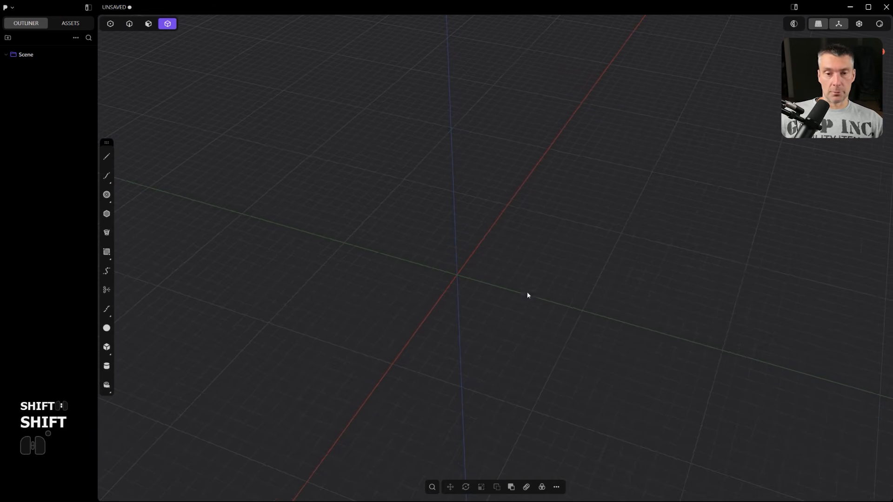
alt+middle_drag(503, 253, 506, 219)
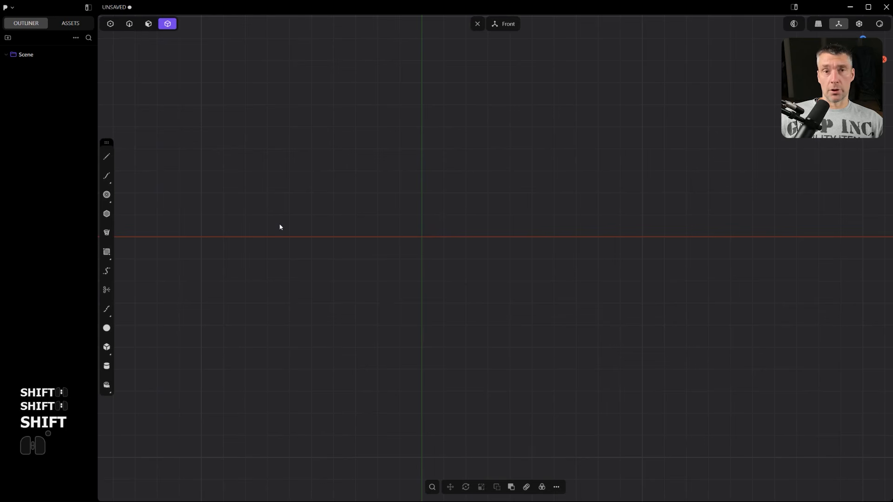
click(106, 176)
shift+middle_drag(322, 189, 333, 203)
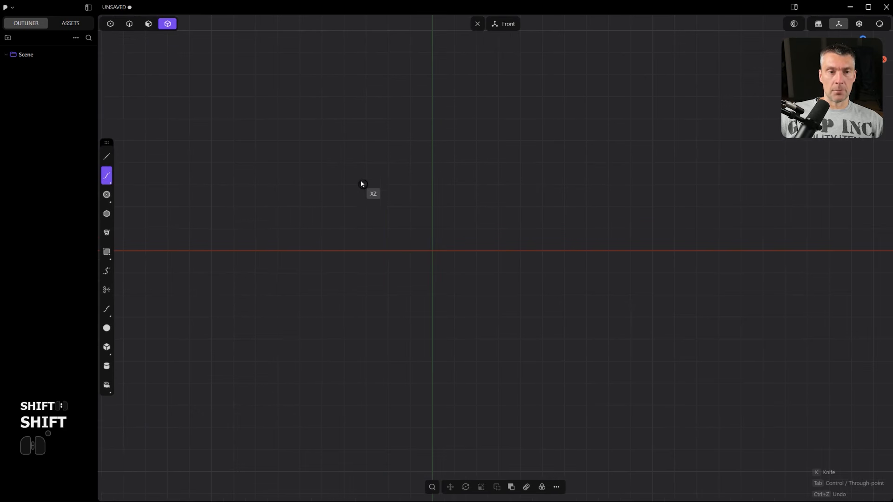
click(106, 176)
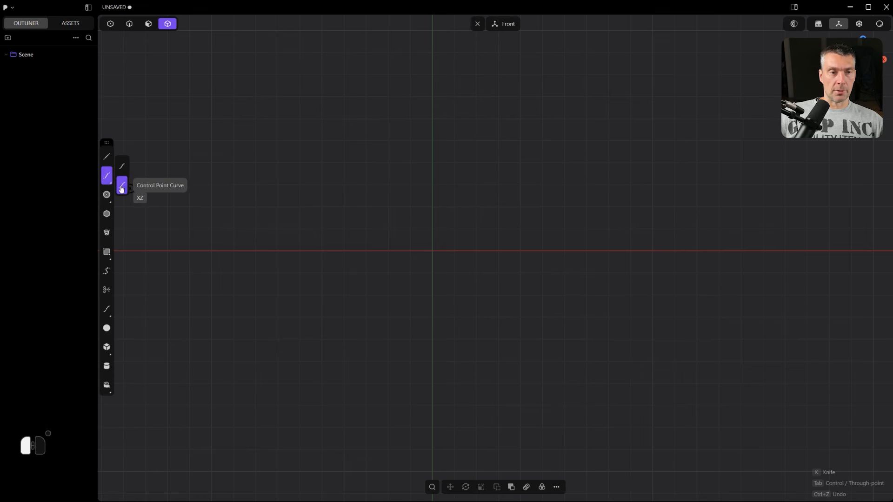
click(122, 183)
click(334, 152)
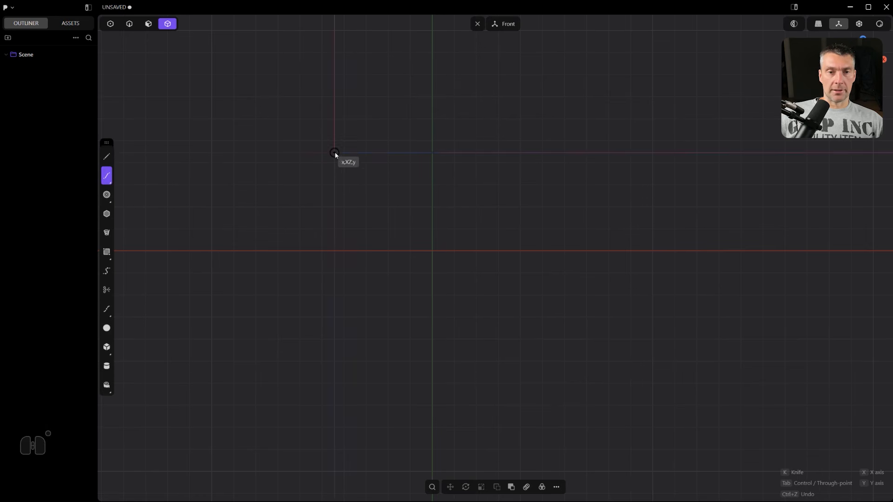
click(492, 153)
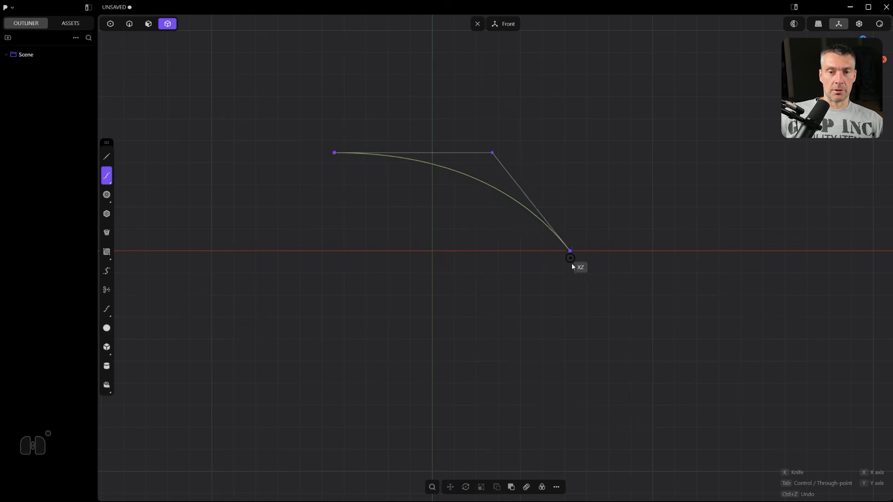
click(578, 301)
click(747, 301)
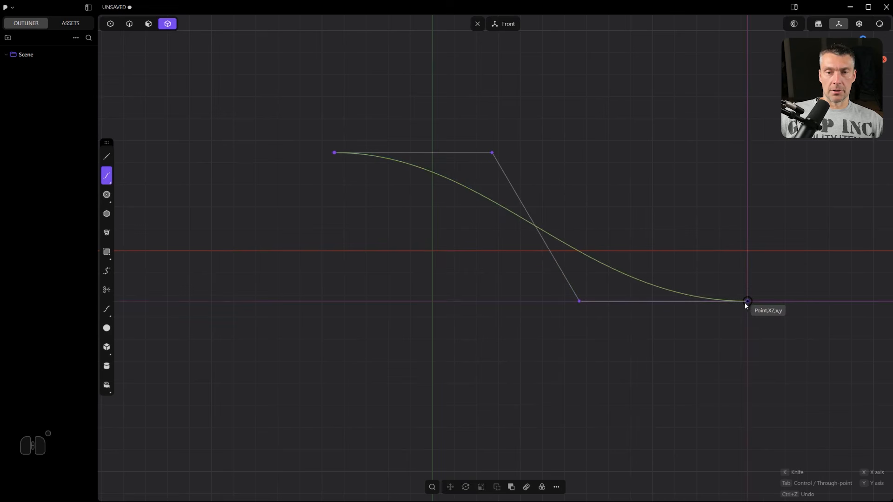
key(Return)
- Move the curve along Y in the top view so it sits off to one side of the X axis
scroll(582, 311, down, 3)
middle_drag(583, 311, 521, 291)
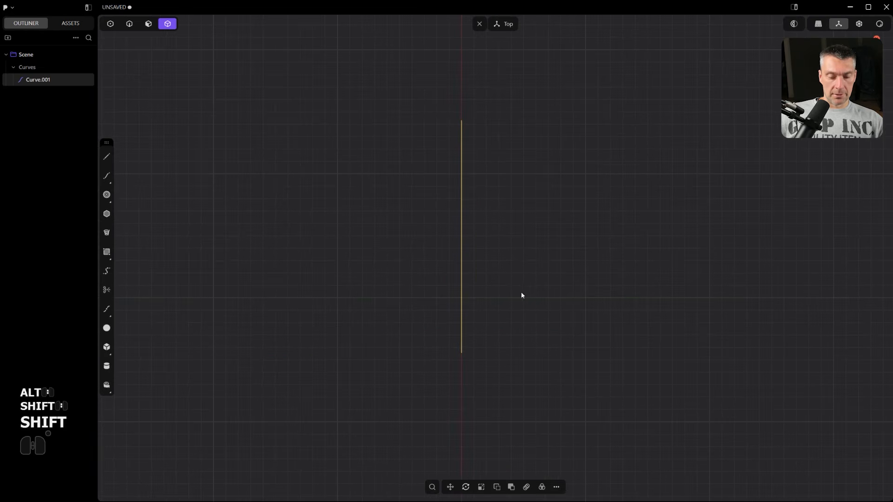
key(g)
key(x)
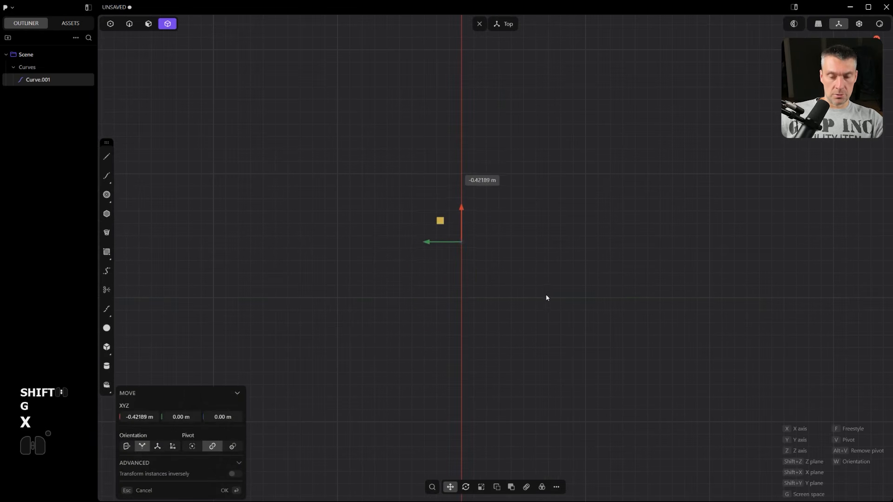
key(y)
click(493, 284)
- Duplicate the curve along Y to the other side of the X axis, and delete that copy
key(shift+d)
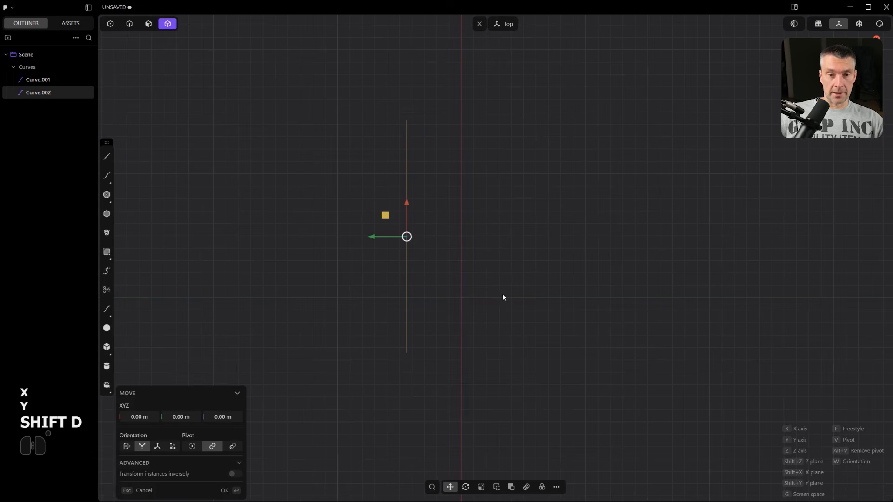
key(x)
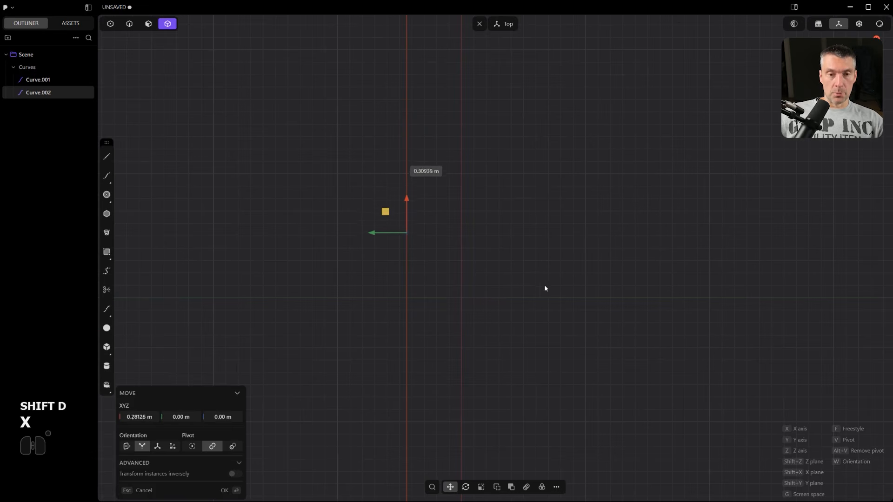
key(y)
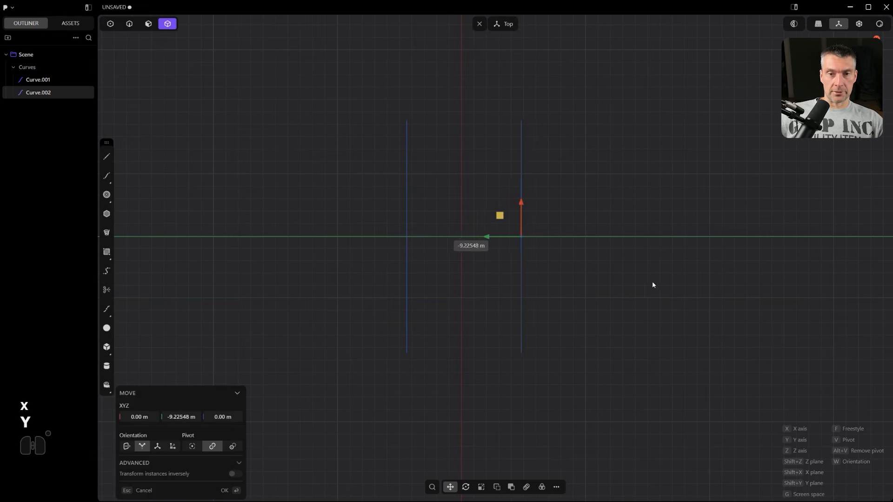
click(637, 279)
scroll(534, 275, up, 2)
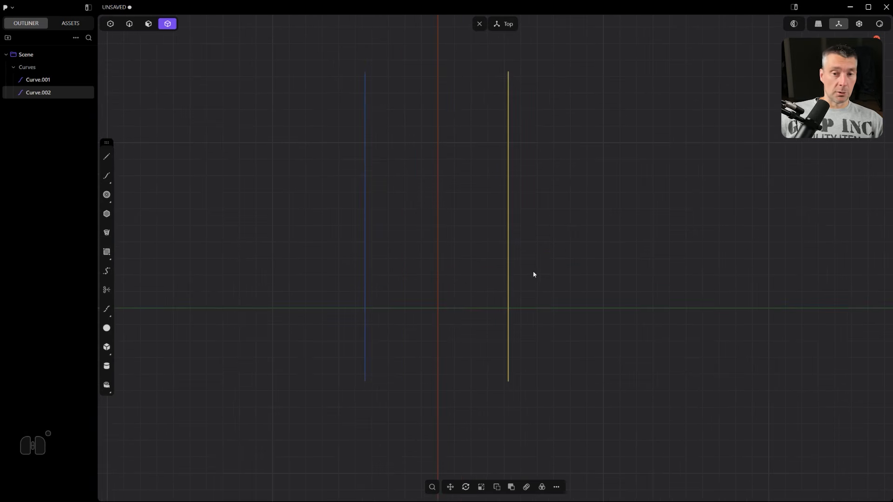
key(x)
scroll(504, 275, down, 2)
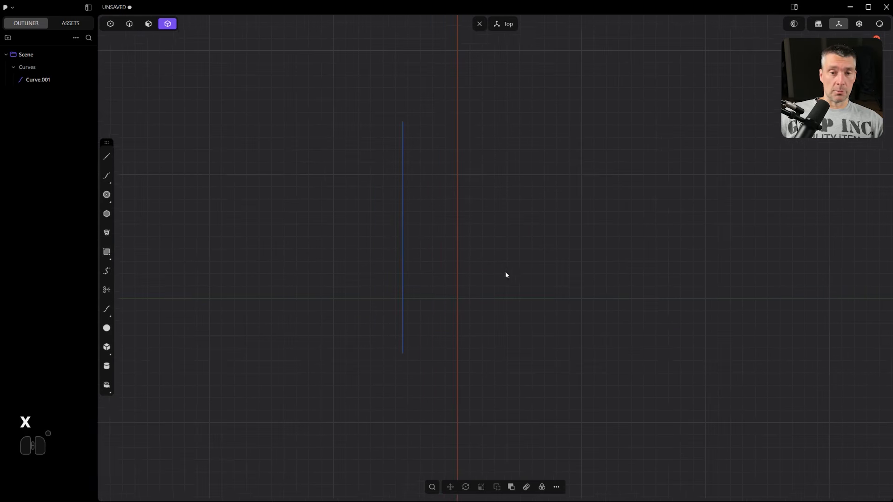
- Mirror the curve along Y across the X axis to create a matching curve on the opposite side
shift+middle_drag(504, 275, 517, 264)
key(2)
click(415, 237)
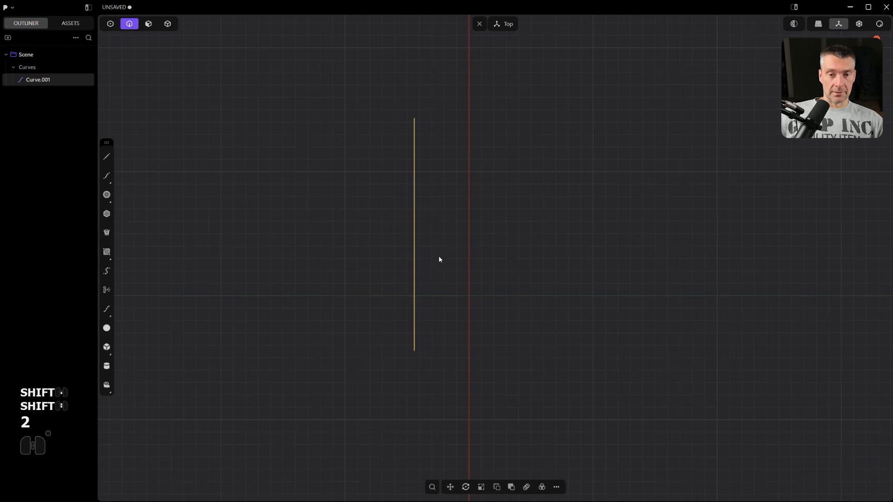
key(alt+x)
click(444, 296)
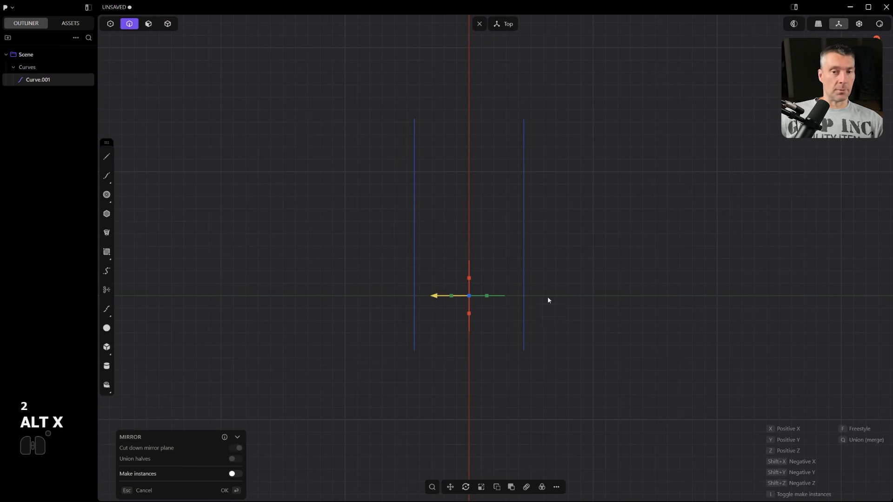
right_click(560, 287)
- Duplicate the mirrored curve along Y by about 4.42 m, snapping the copy onto the X axis midway between the two curves
shift+middle_drag(484, 272, 518, 221)
scroll(470, 224, up, 2)
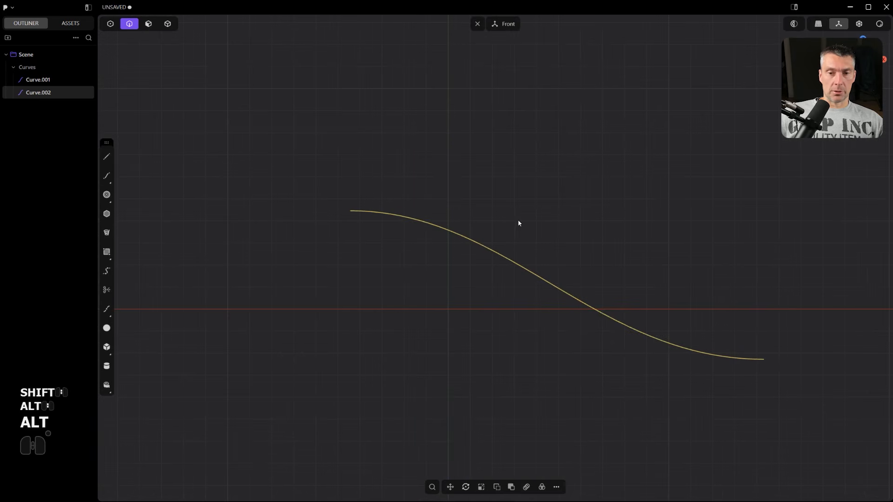
alt+middle_drag(464, 246, 498, 282)
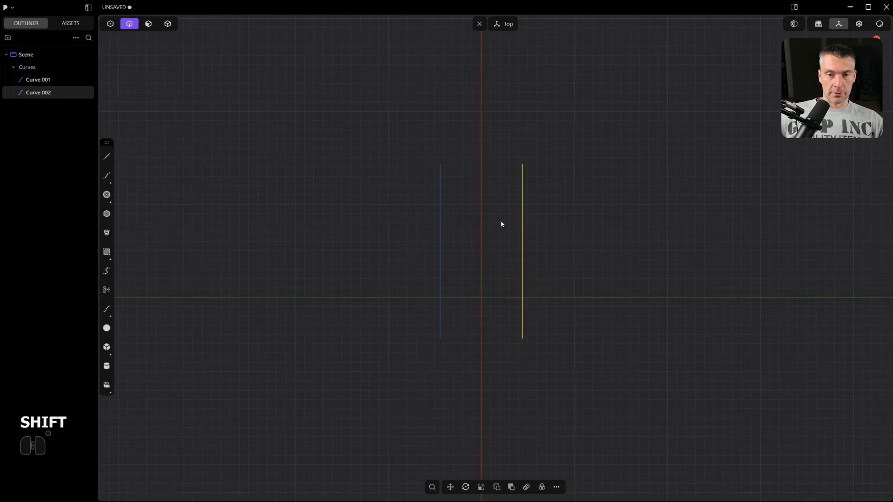
shift+middle_drag(501, 224, 516, 265)
scroll(516, 265, up, 3)
shift+middle_drag(568, 315, 559, 208)
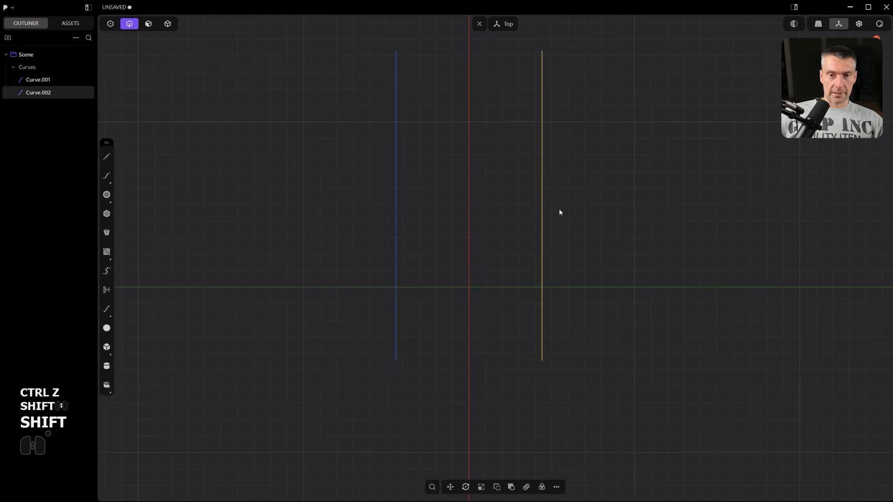
drag(609, 255, 526, 184)
shift+middle_drag(599, 265, 601, 293)
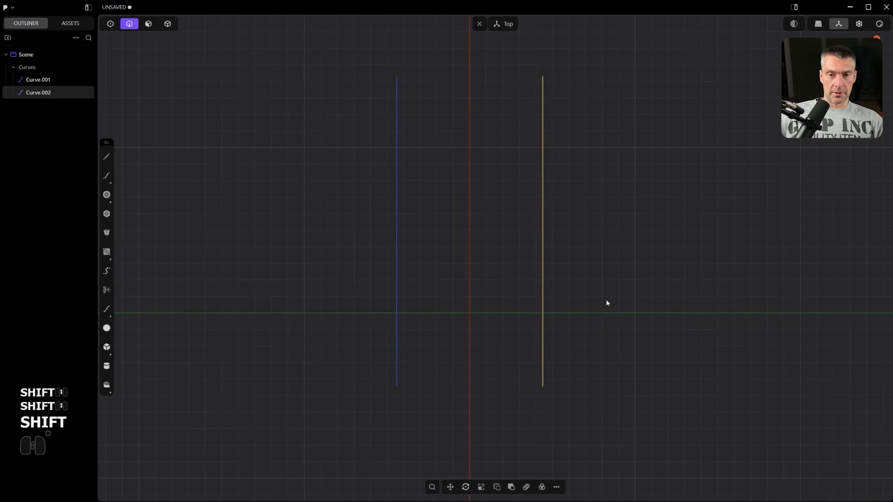
key(shift+d)
key(y)
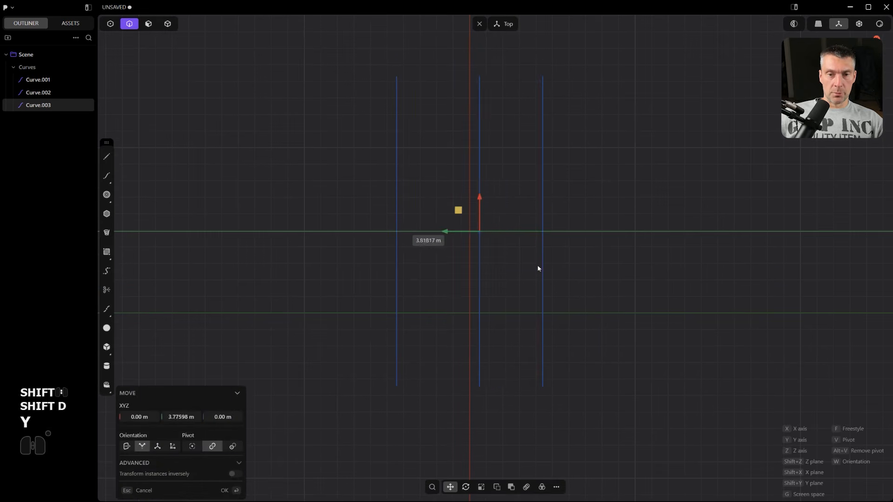
key(ctrl)
ctrl+click(470, 195)
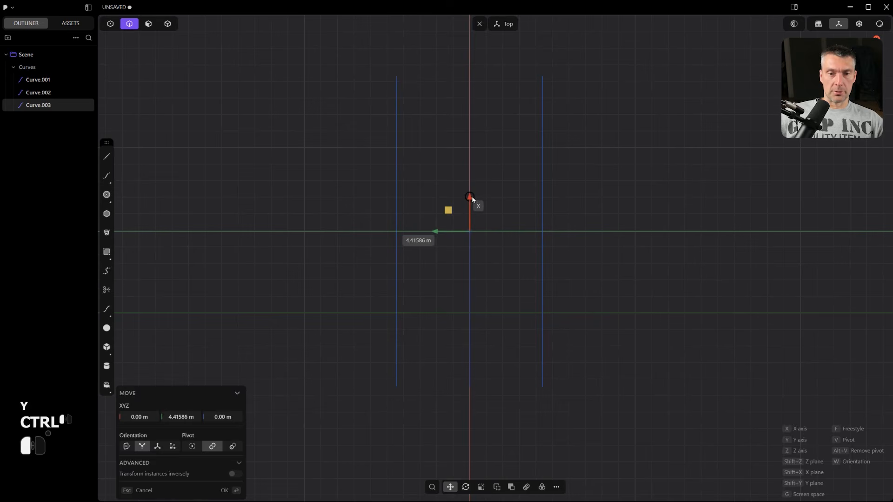
ctrl+right_click(471, 196)
- Raise the middle curve along Z in the front view so it sits slightly above the two outer curves
scroll(497, 203, down, 3)
alt+middle_drag(646, 272, 610, 251)
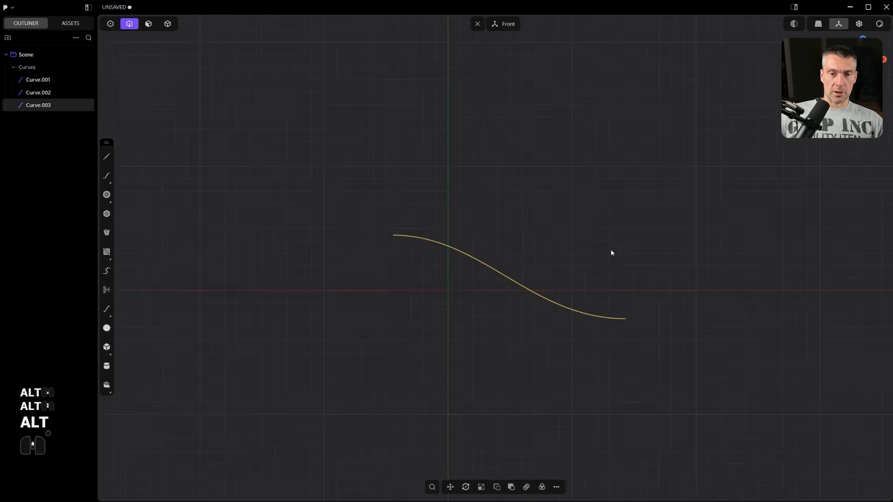
scroll(611, 279, up, 2)
key(g)
key(z)
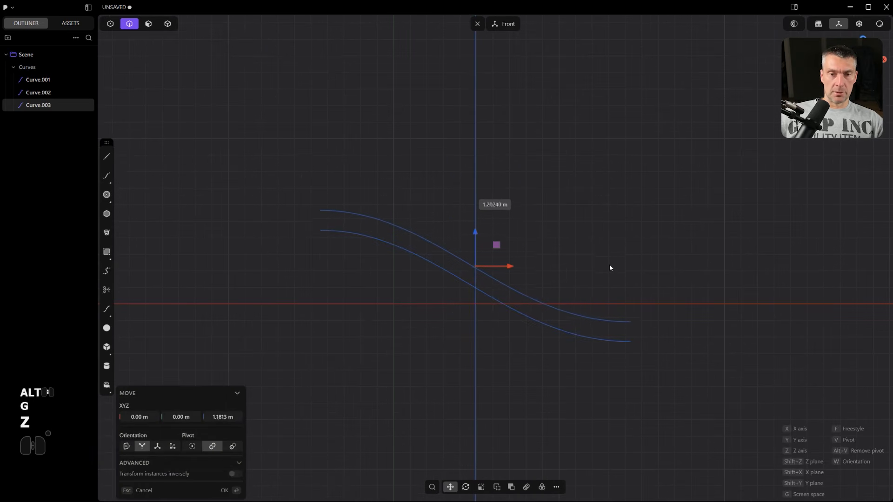
click(609, 263)
- Loft an arched sheet through the three S-shaped curves
middle_drag(610, 263, 554, 305)
click(545, 303)
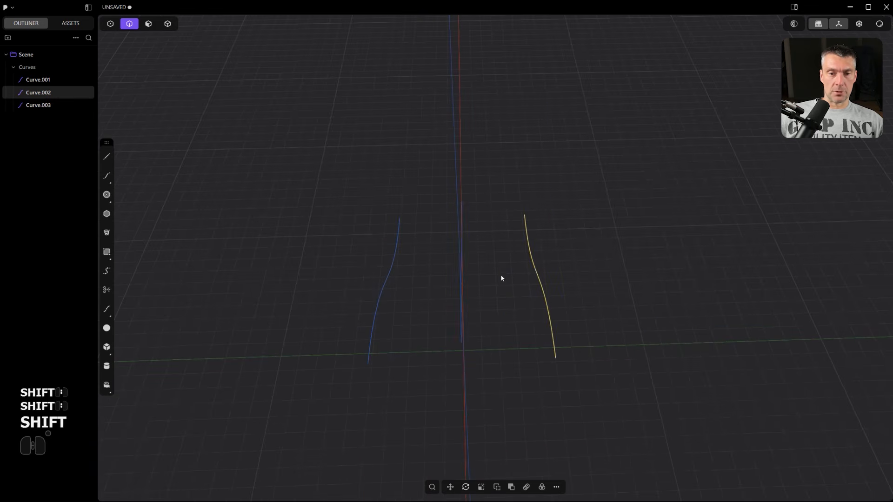
shift+click(462, 265)
shift+click(394, 269)
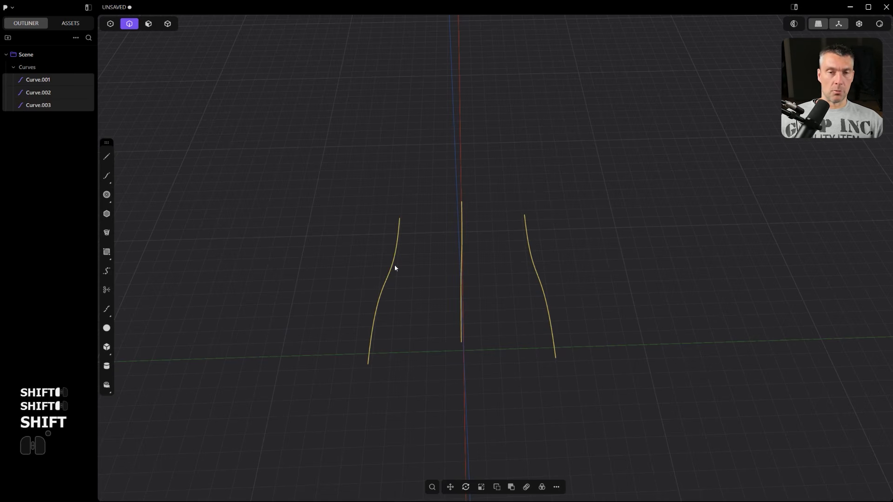
middle_drag(393, 263, 415, 289)
text(flo)
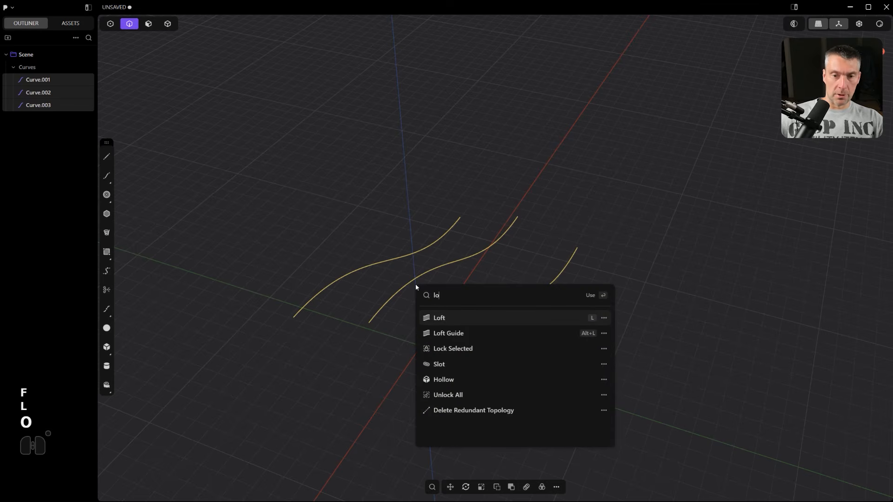
click(478, 318)
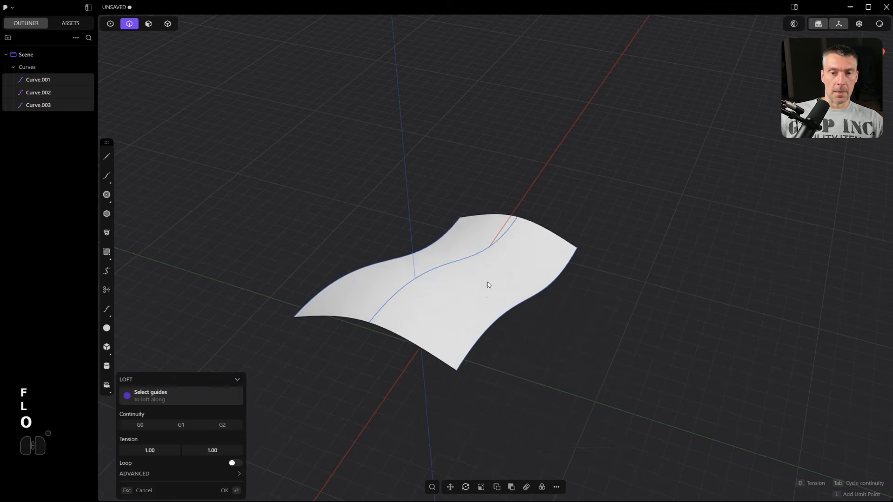
middle_drag(486, 283, 520, 262)
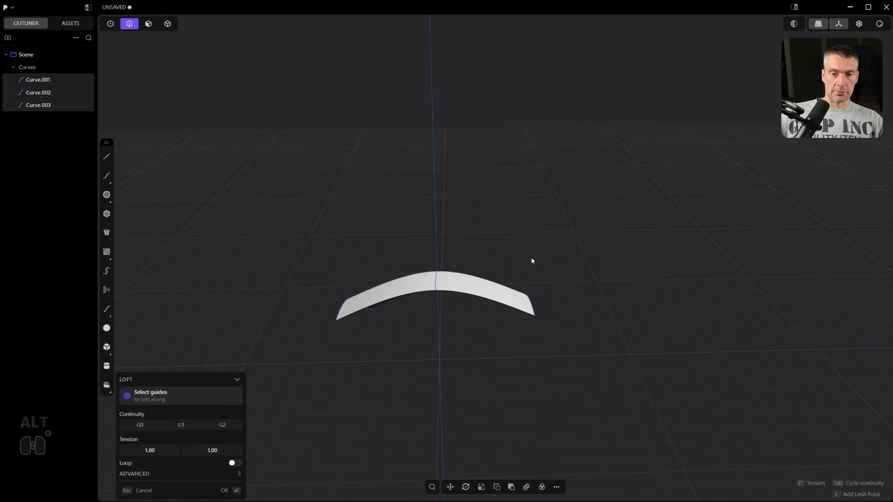
alt+middle_drag(530, 259, 558, 299)
scroll(511, 285, up, 2)
- Loft a lower surface between the arched sheet's two outer S-shaped edges and set its continuity to G2
key(2)
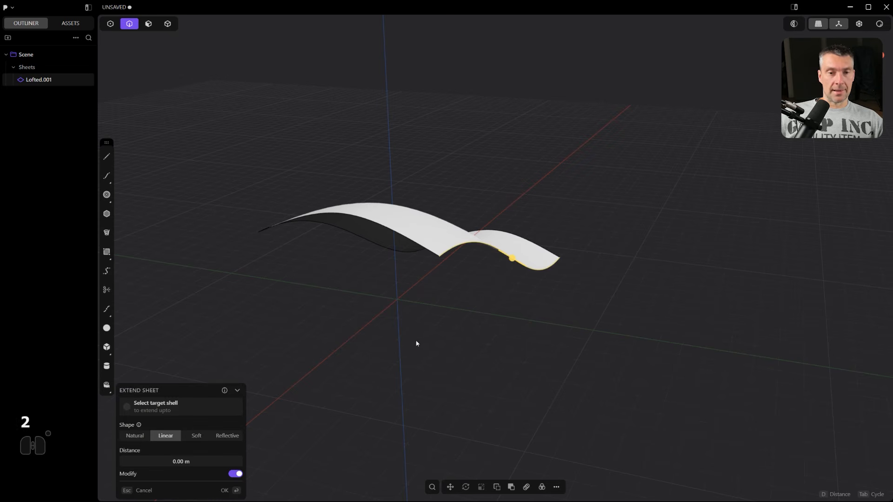
shift+click(364, 239)
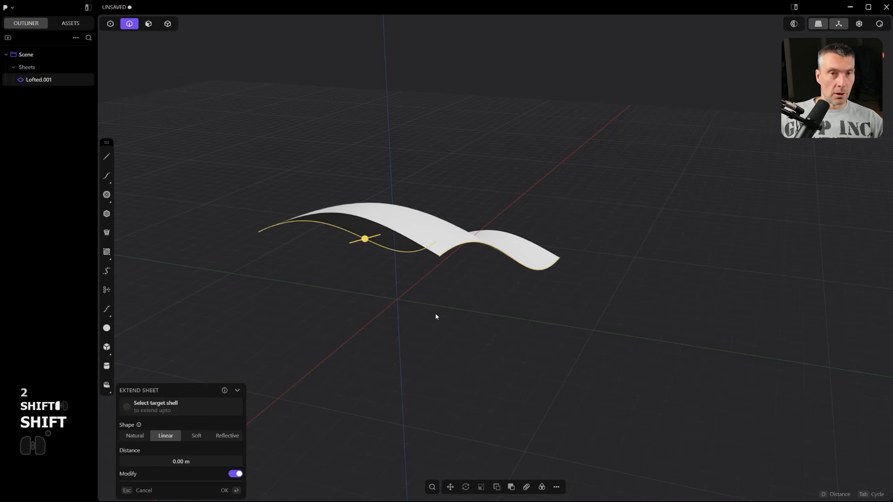
key(shift+l)
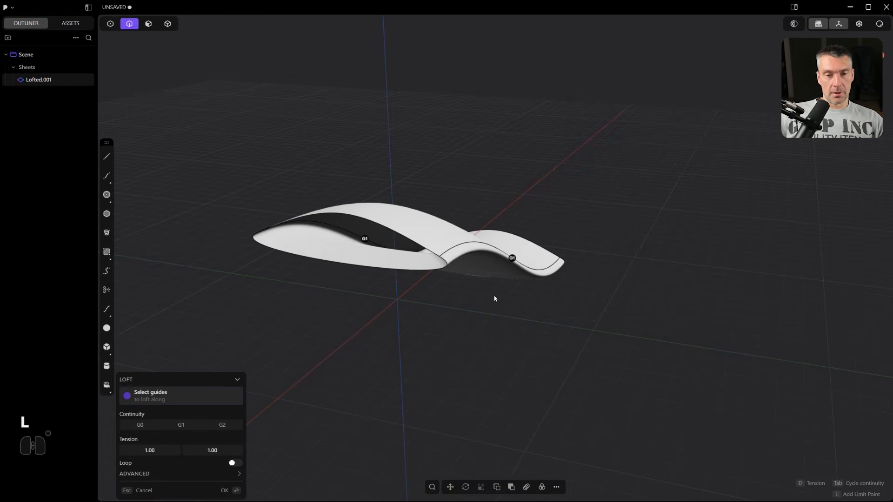
middle_drag(494, 299, 533, 275)
scroll(533, 275, up, 3)
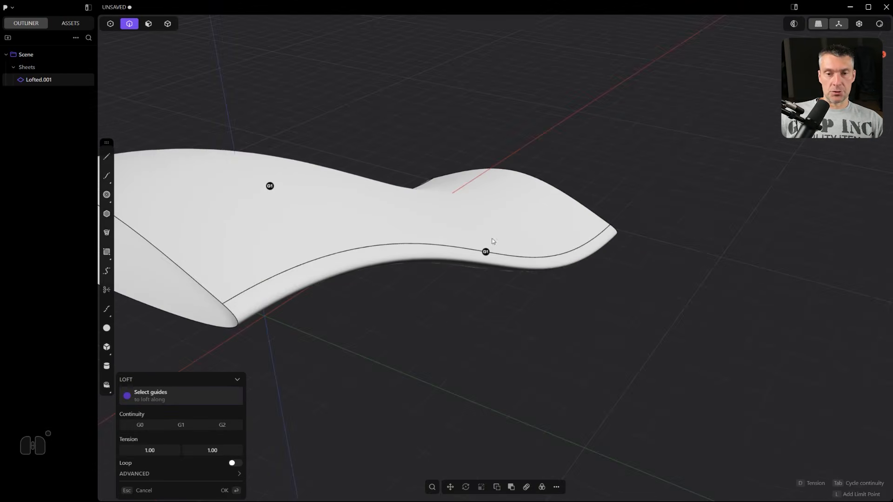
shift+middle_drag(371, 313, 460, 270)
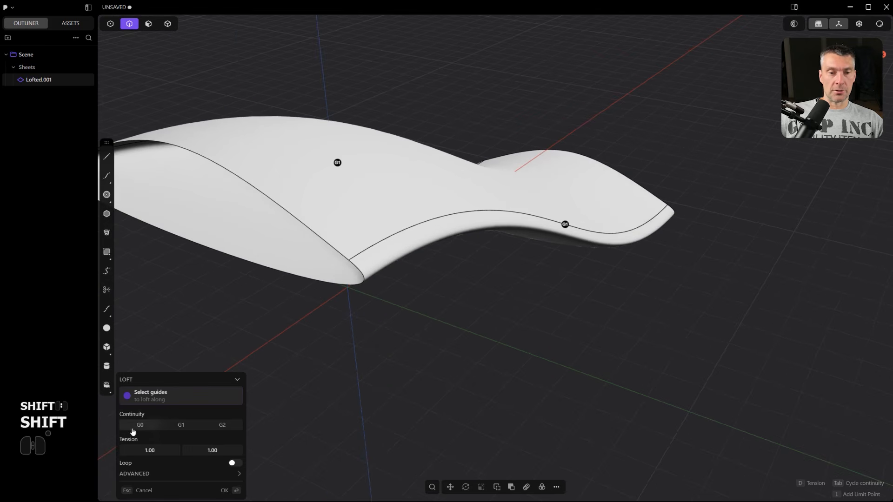
click(132, 429)
click(177, 427)
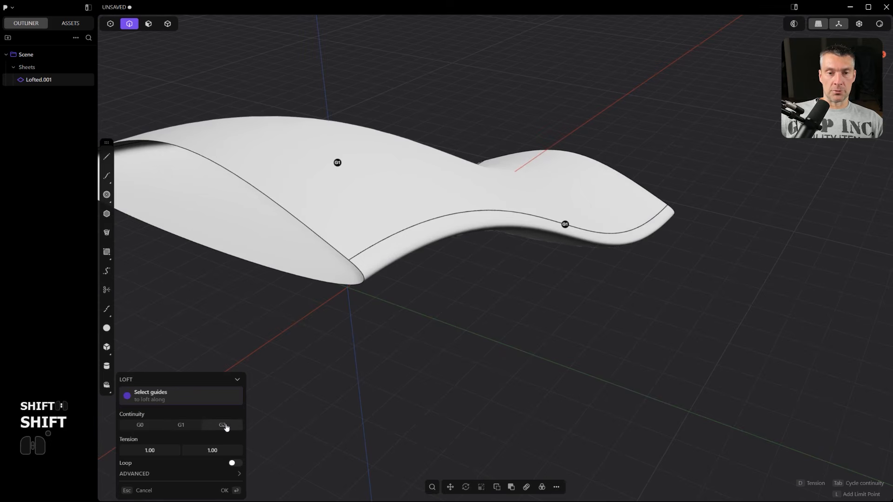
click(223, 426)
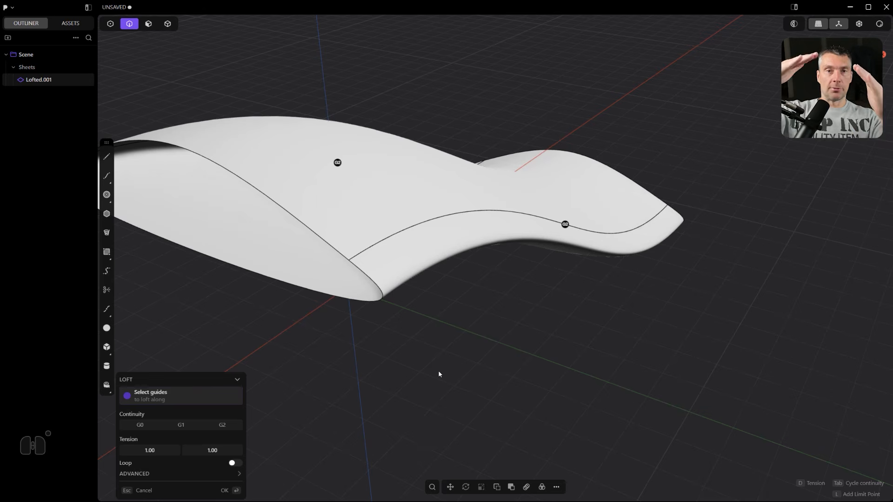
- Switch the loft continuity to G0, to G1 and back to G2 to compare the transitions along the seams
click(138, 425)
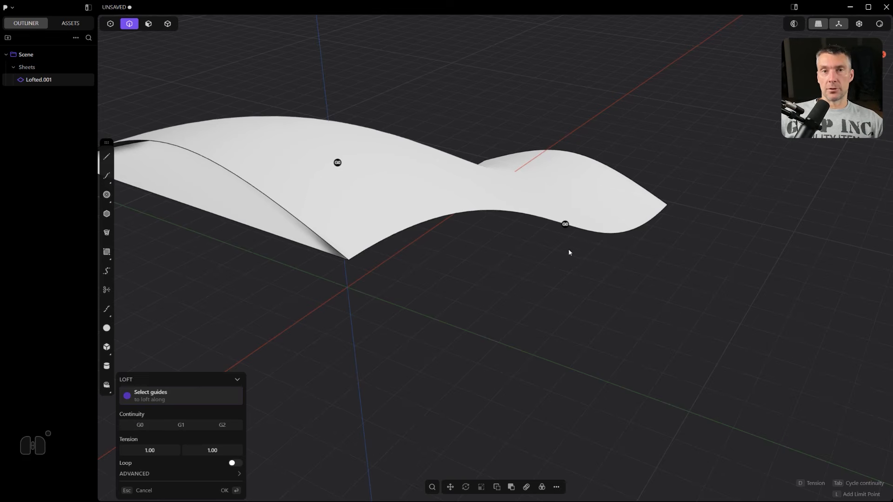
middle_drag(568, 253, 595, 233)
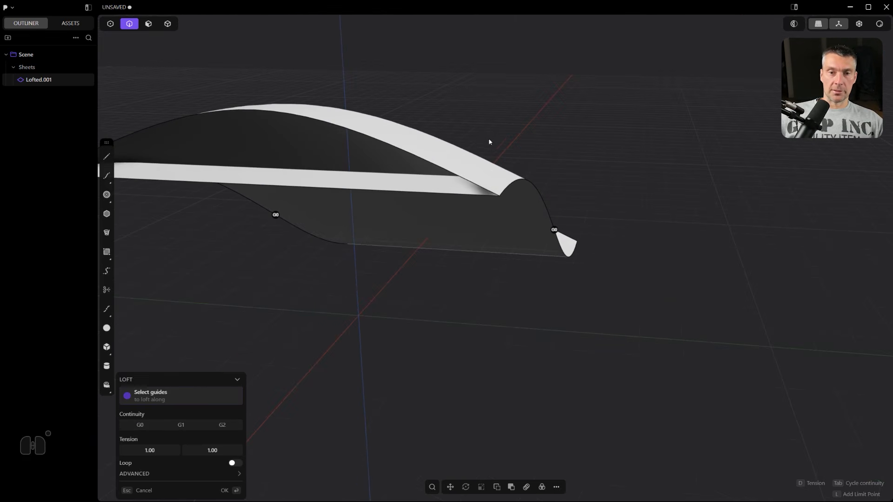
click(181, 424)
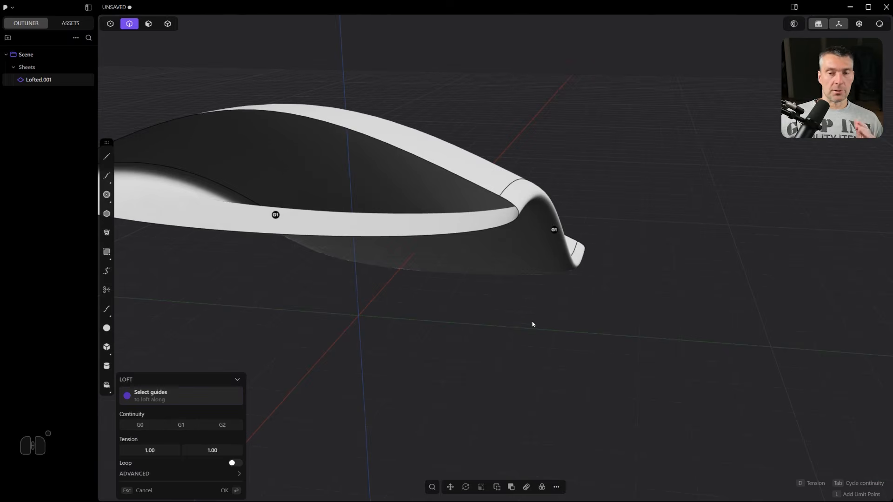
middle_drag(532, 324, 500, 341)
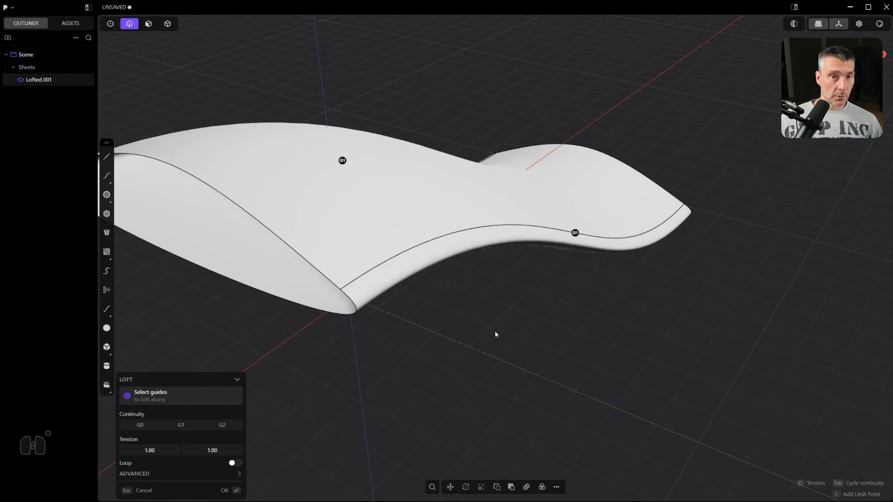
click(222, 424)
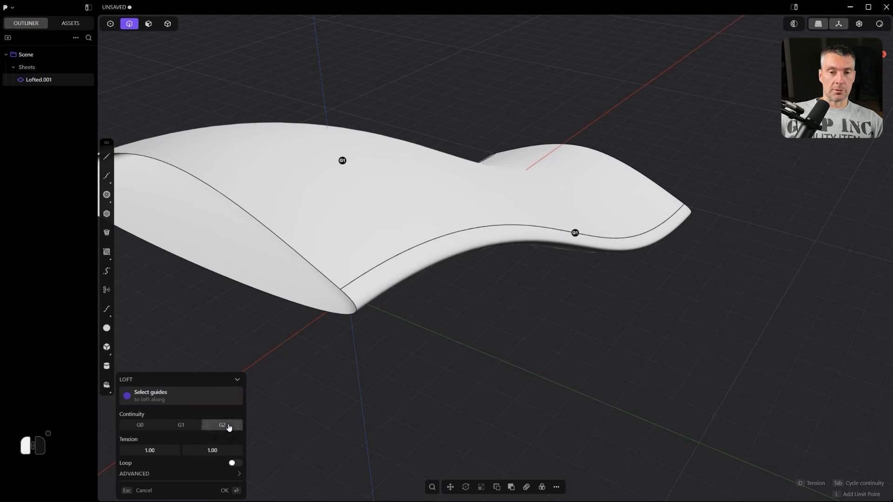
middle_drag(372, 391, 522, 280)
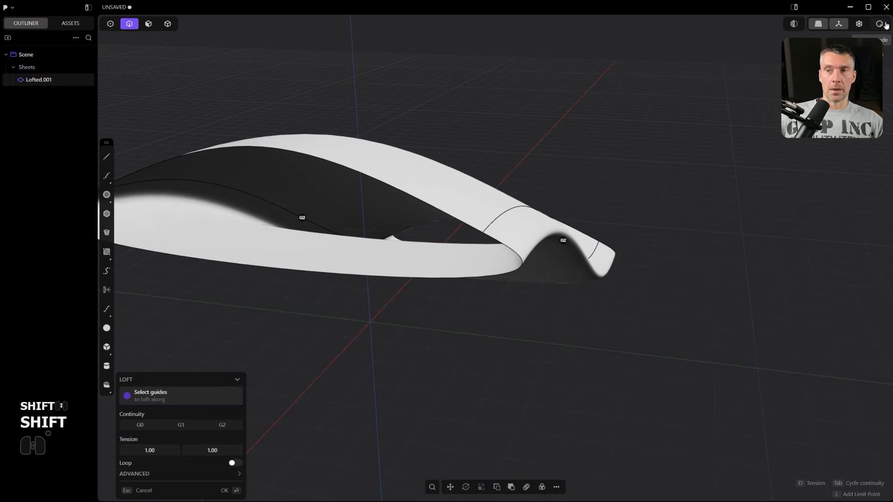
- Switch the shading to horizontal zebra stripes and compare G1 with G2 continuity across the loft seam
click(796, 8)
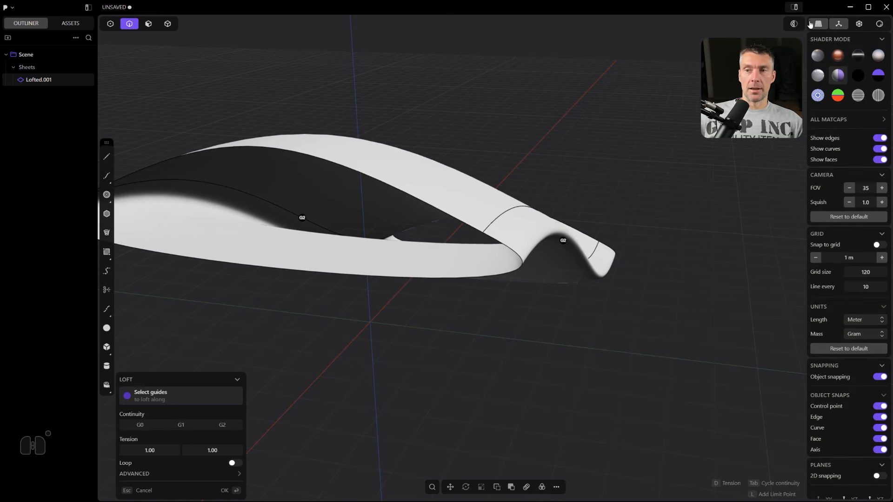
click(857, 95)
middle_drag(616, 130, 480, 265)
click(181, 425)
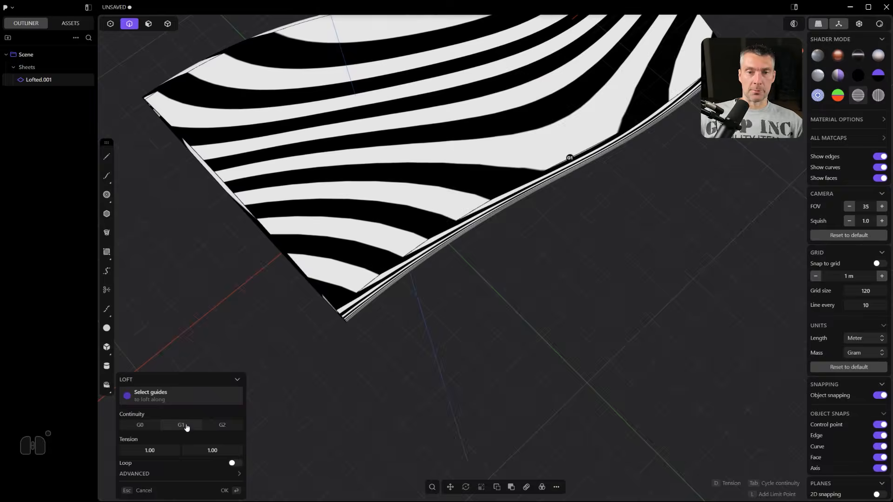
click(222, 425)
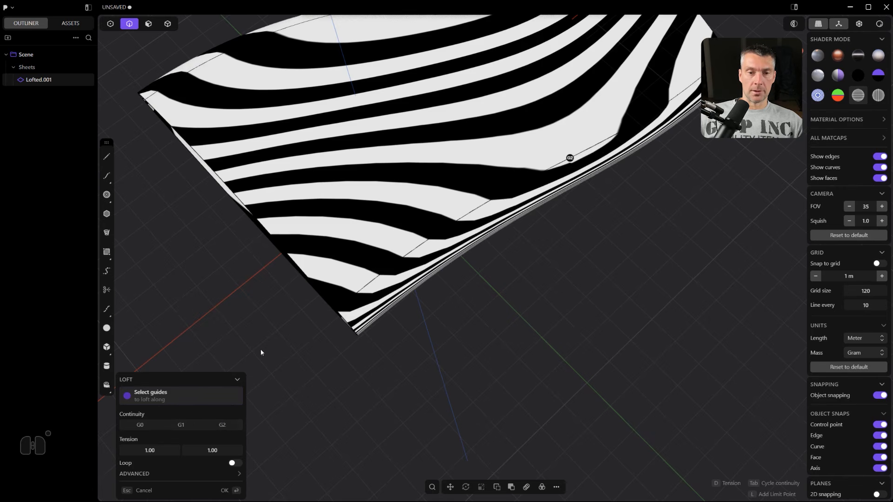
middle_drag(448, 315, 498, 256)
- Restore the plain white shading, close the display settings and confirm the G2 loft
click(835, 77)
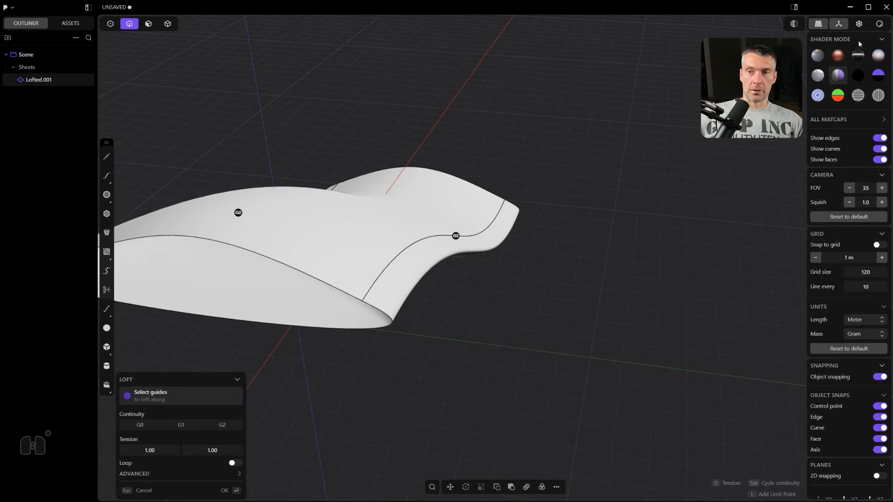
click(794, 7)
mouse_move(409, 233)
middle_down()
mouse_move(568, 253)
mouse_move(590, 222)
middle_up()
key(Return)
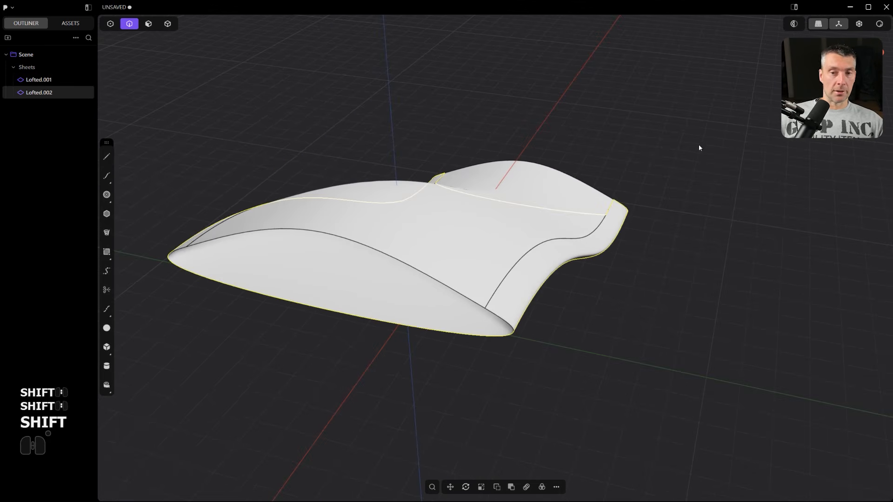
click(681, 195)
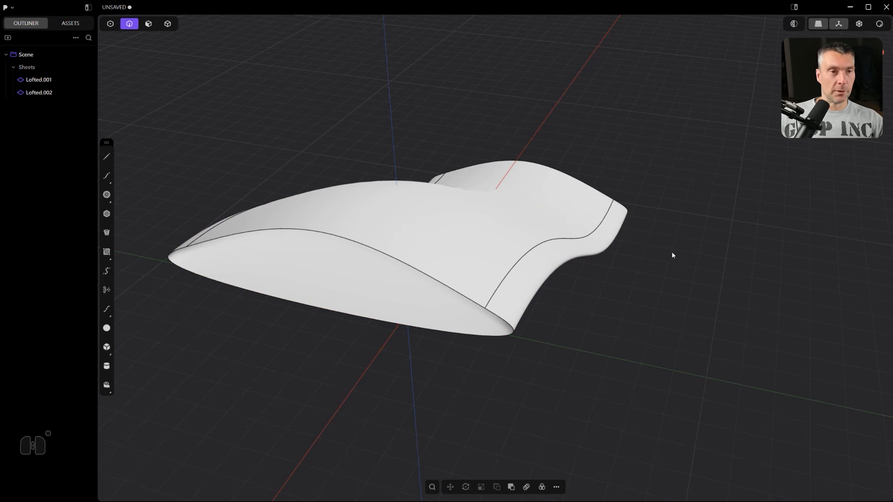
- Try moving the lower lofted sheet separately from the arched one and undo the move
shift+middle_drag(671, 253, 653, 245)
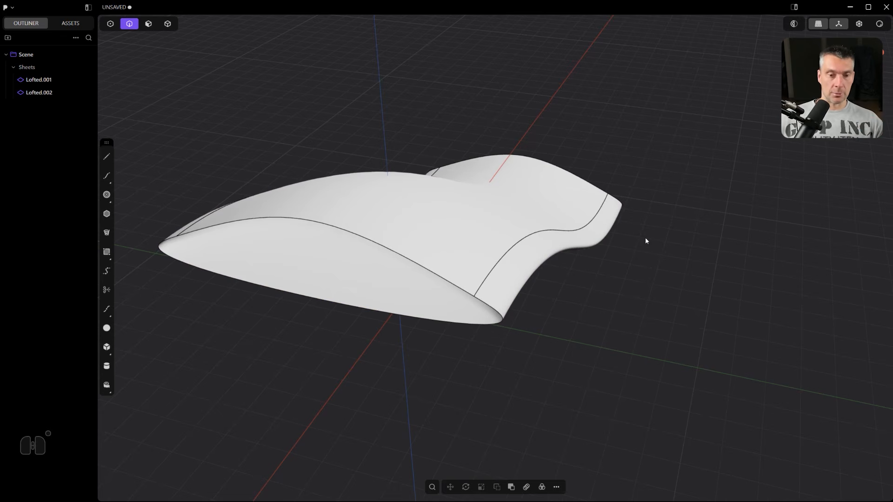
key(4)
click(527, 269)
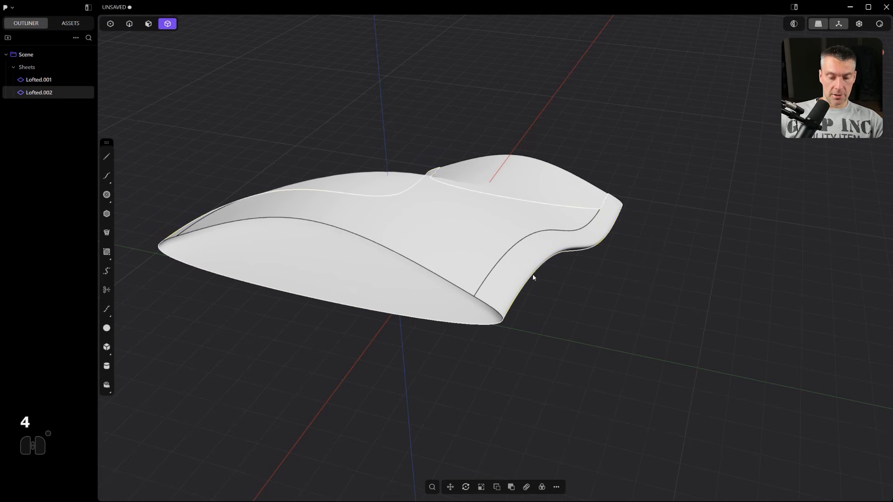
key(g)
key(g)
key(ctrl+z)
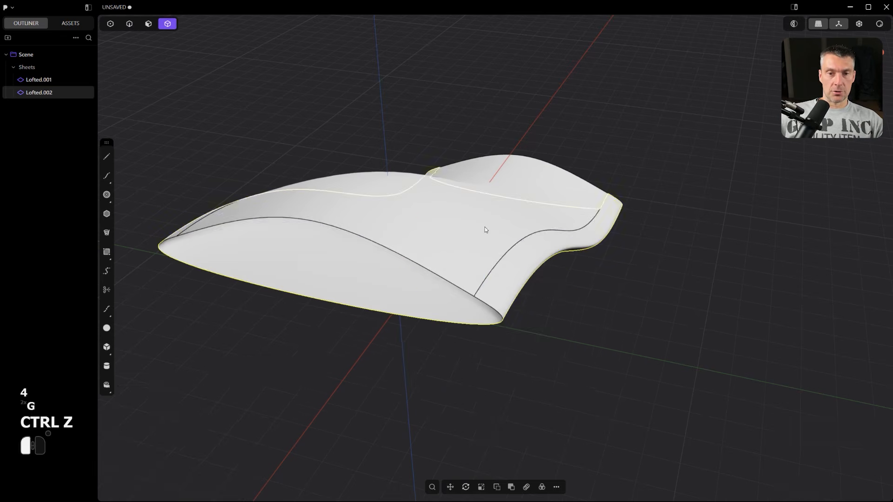
- Join the arched sheet and the lower lofted sheet into a single sheet
shift+click(622, 225)
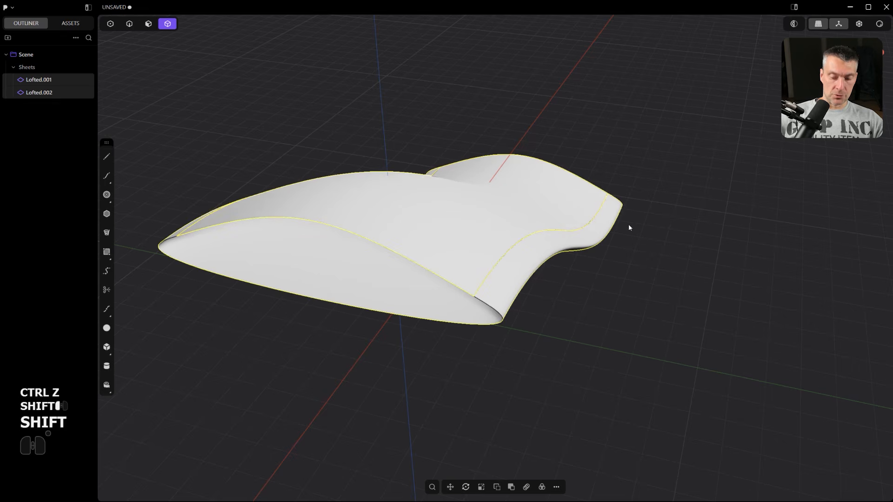
key(shift+j)
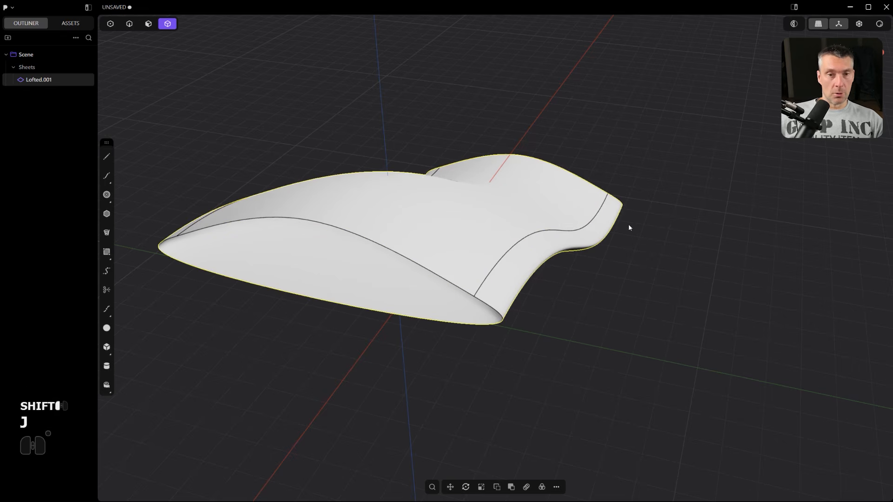
middle_drag(481, 168, 628, 219)
shift+middle_drag(627, 306, 361, 252)
middle_drag(430, 261, 531, 283)
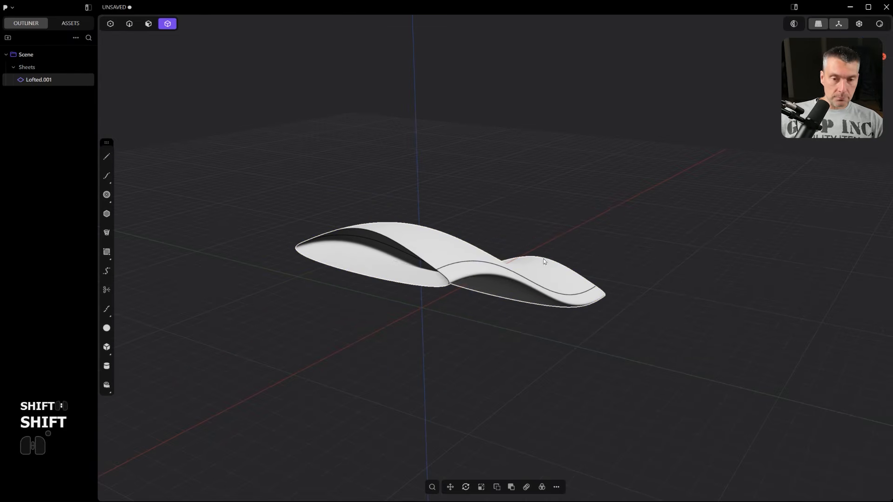
- Patch the two open ends of the joined sheet to close it into a solid
click(534, 274)
scroll(535, 251, up, 5)
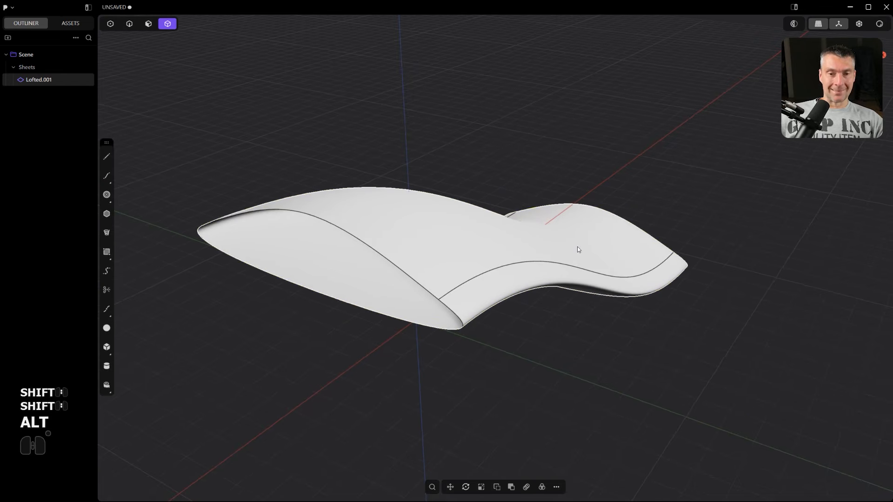
key(alt+w)
scroll(662, 293, down, 4)
middle_drag(662, 293, 618, 269)
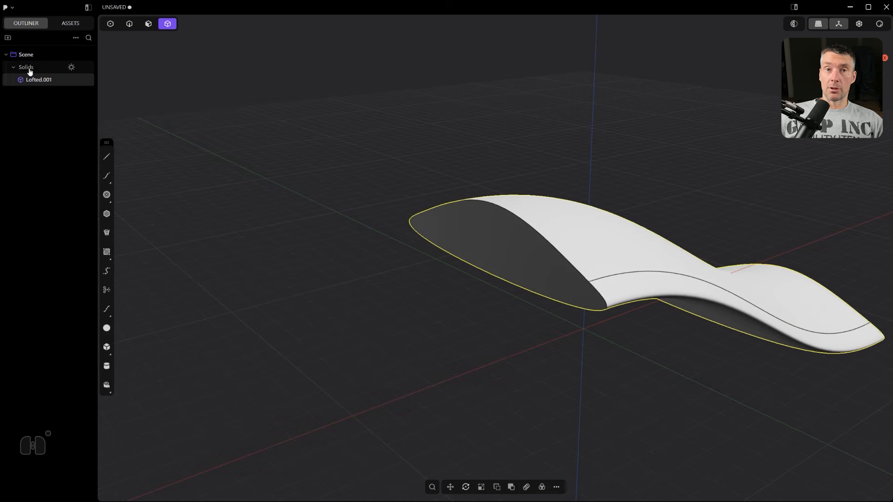
- Fillet the upper edges at both capped ends of the solid by about 0.127 m with the Conic shape
shift+middle_drag(531, 240, 491, 265)
key(2)
drag(480, 280, 503, 276)
middle_drag(502, 276, 372, 149)
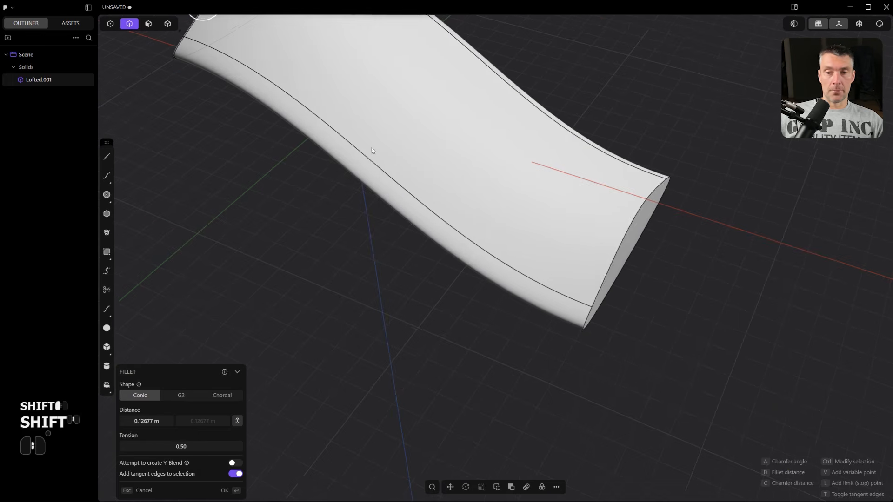
ctrl+click(626, 227)
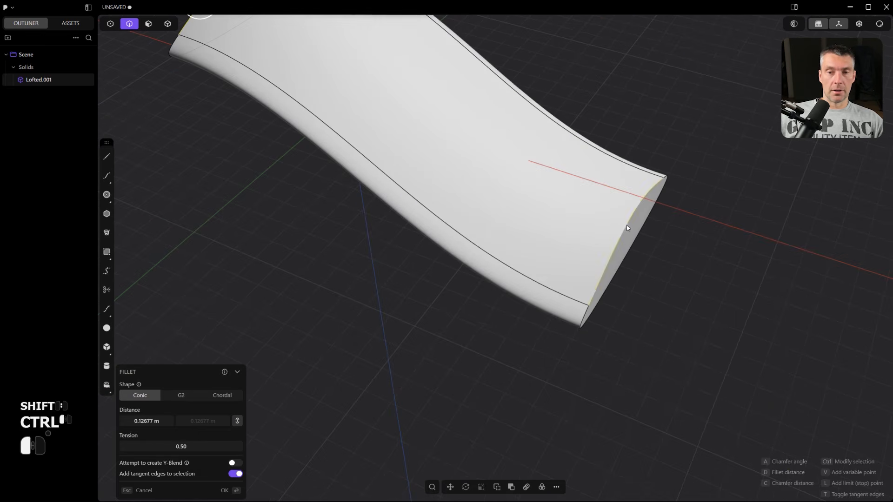
right_click(672, 314)
- In the top view, draw a center circle on the X axis at the solid's negative-X end, slightly over half the end's width
middle_drag(671, 310, 516, 278)
scroll(699, 332, down, 3)
scroll(209, 252, up, 2)
shift+middle_drag(291, 299, 200, 288)
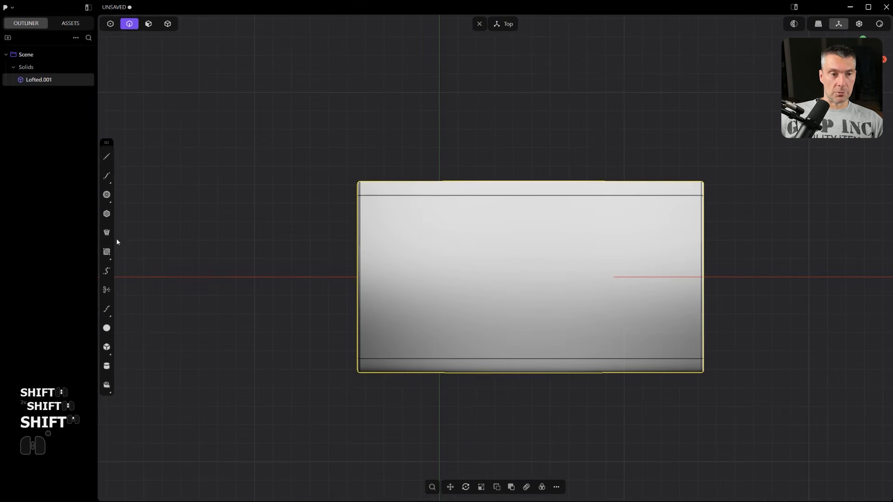
click(107, 195)
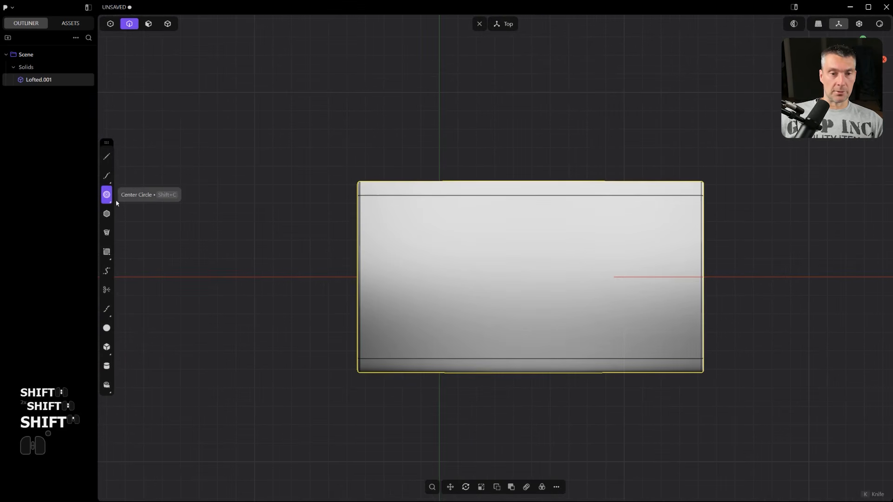
click(360, 278)
click(414, 277)
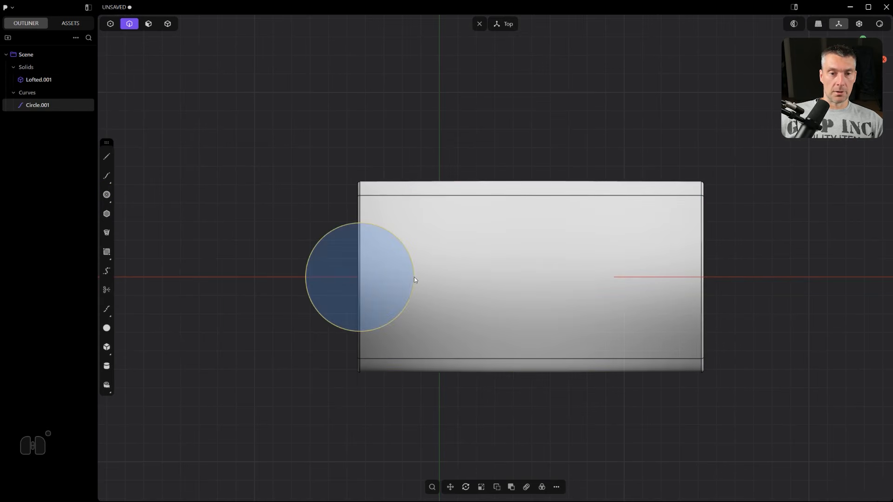
- Cut the solid with the circle to make a semicircular notch in its end and delete the leftover cut piece and circle
key(c)
click(452, 257)
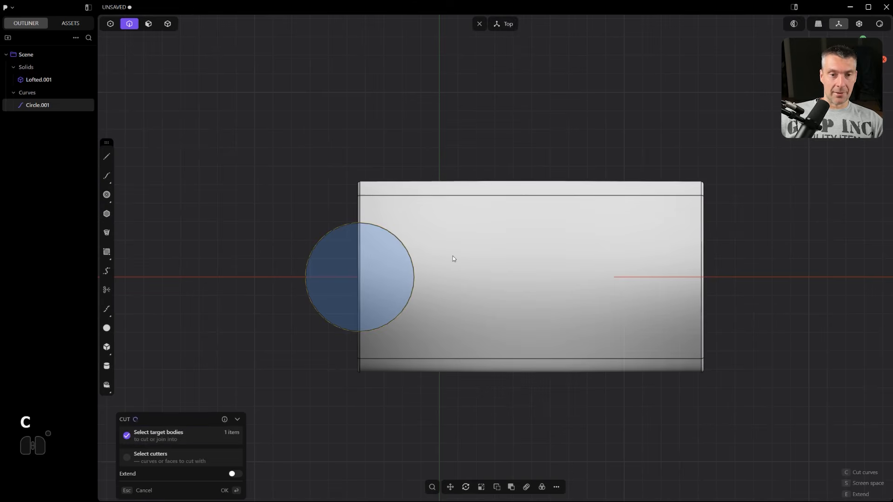
right_click(453, 258)
key(x)
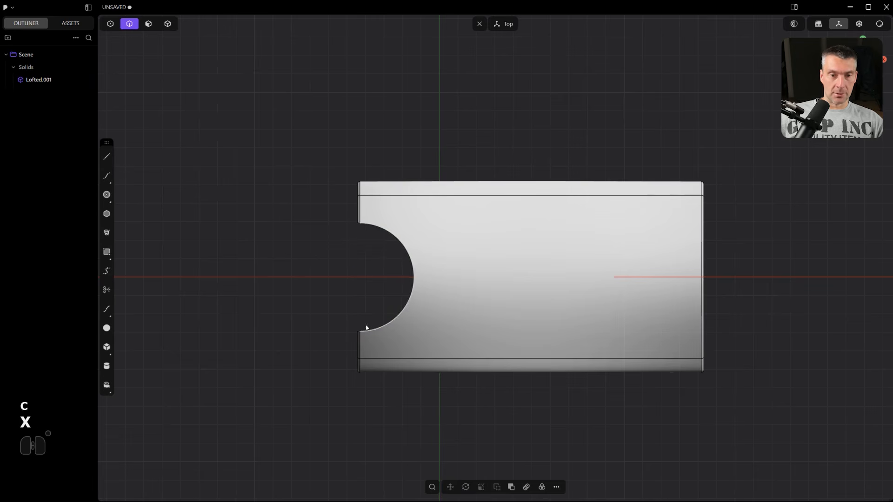
right_drag(456, 265, 411, 294)
scroll(411, 294, up, 3)
key(2)
drag(340, 230, 357, 232)
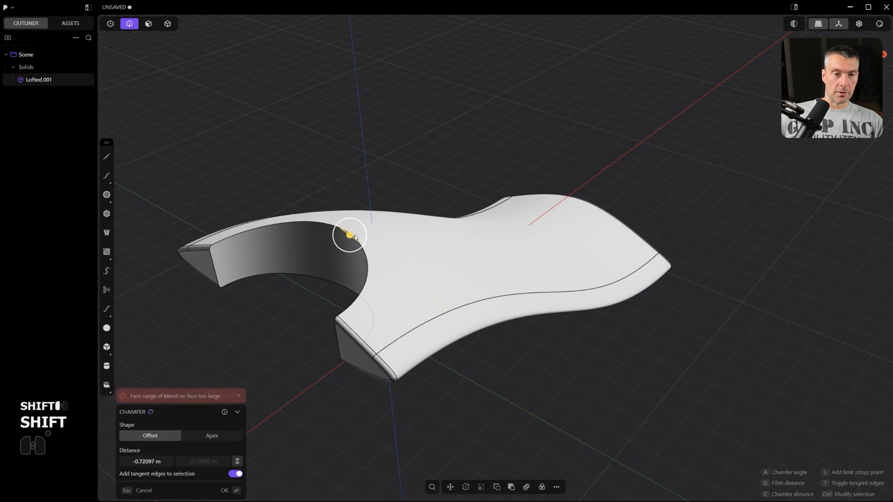
shift+middle_drag(253, 347, 403, 313)
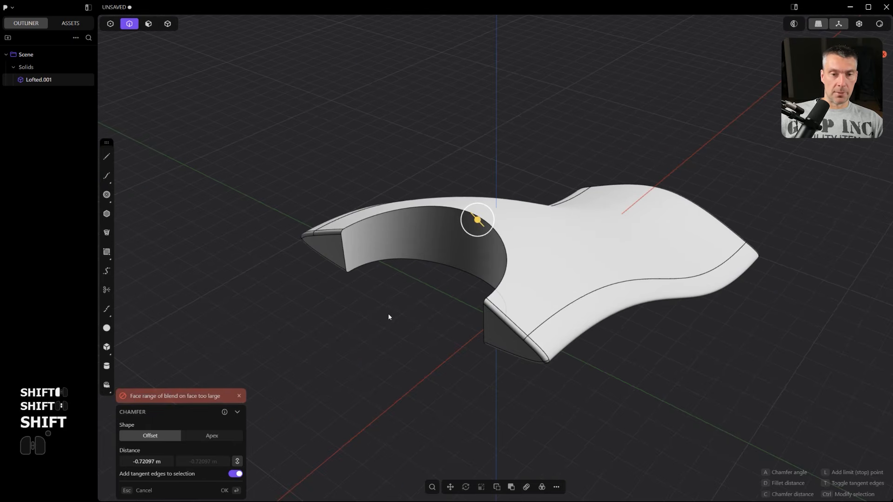
key(ctrl+z)
- Fillet the upper edge of the semicircular notch by about 0.039 m with the Chordal shape and tangent edges included
scroll(416, 302, up, 3)
key(2)
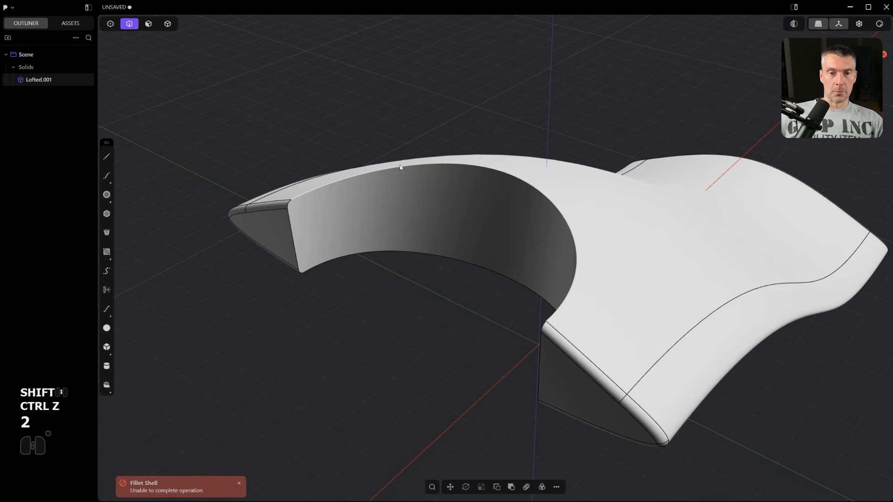
click(400, 168)
scroll(400, 169, up, 3)
shift+middle_drag(400, 168, 424, 209)
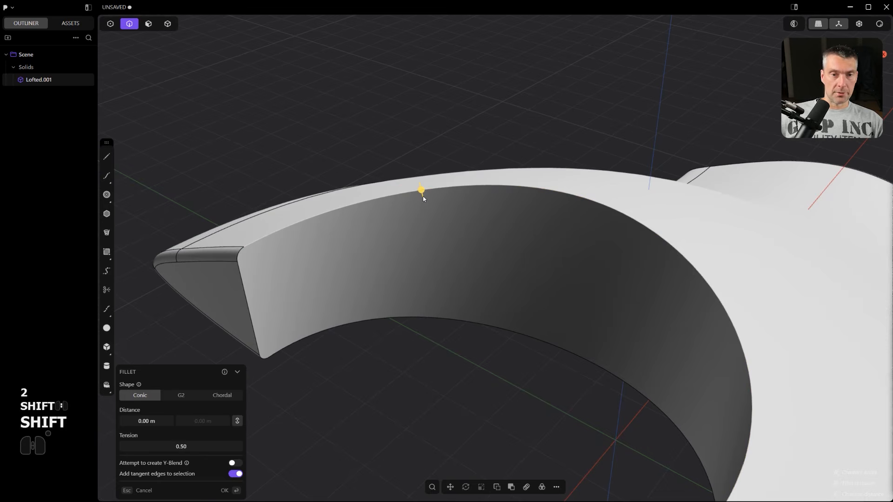
shift+drag(423, 199, 422, 189)
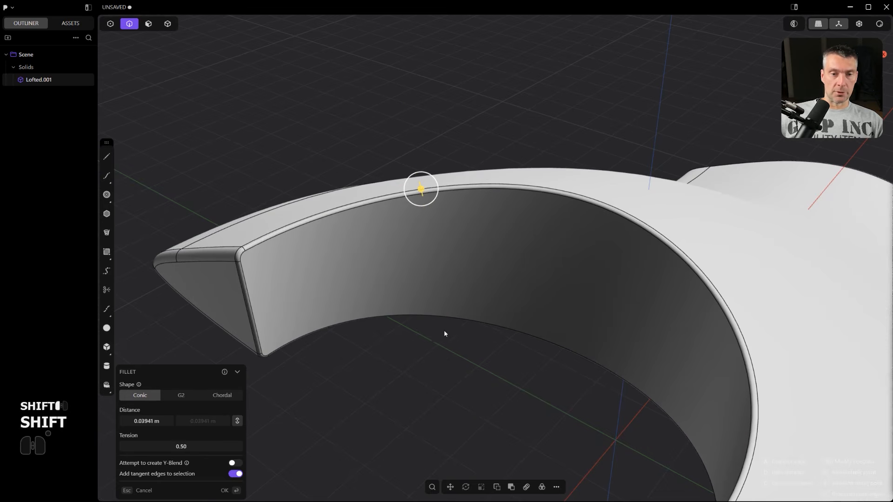
middle_drag(444, 333, 514, 296)
click(223, 396)
right_click(576, 333)
- Examine the notched solid in the orthographic top and left views and from an angled perspective view
scroll(577, 333, down, 5)
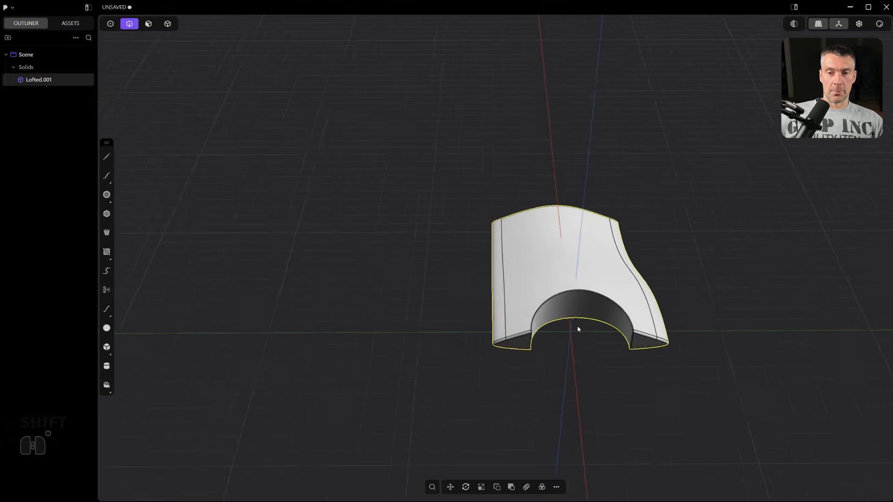
shift+middle_drag(578, 328, 417, 312)
scroll(476, 236, down, 5)
scroll(467, 226, up, 5)
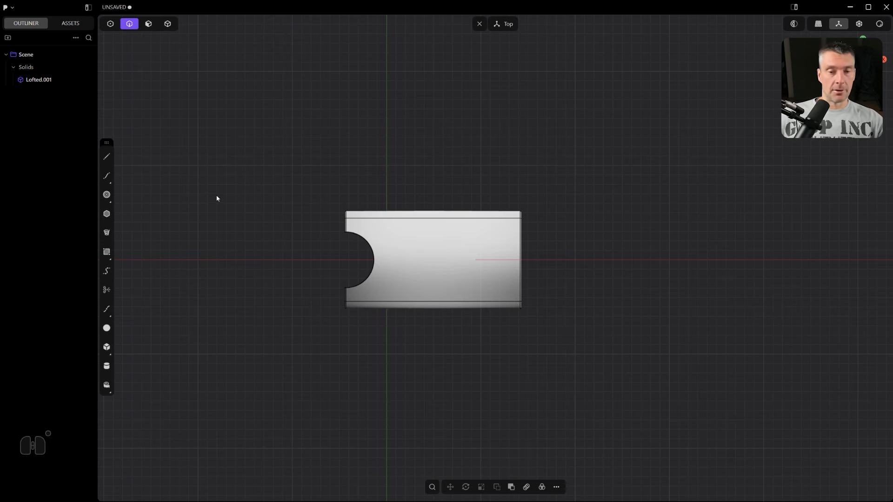
alt+middle_drag(465, 319, 460, 279)
alt+middle_drag(393, 342, 438, 360)
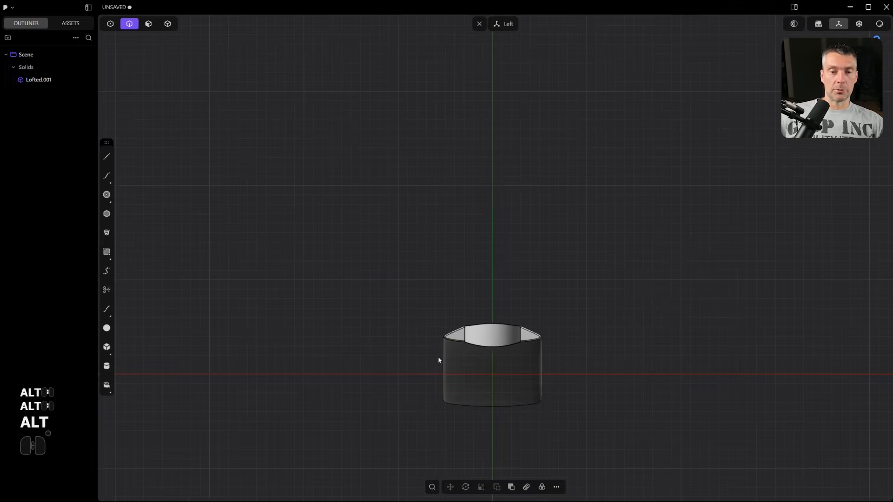
scroll(529, 375, up, 5)
mouse_move(528, 355)
middle_down()
mouse_move(462, 339)
mouse_move(530, 343)
mouse_move(522, 364)
middle_up()
scroll(461, 338, down, 4)
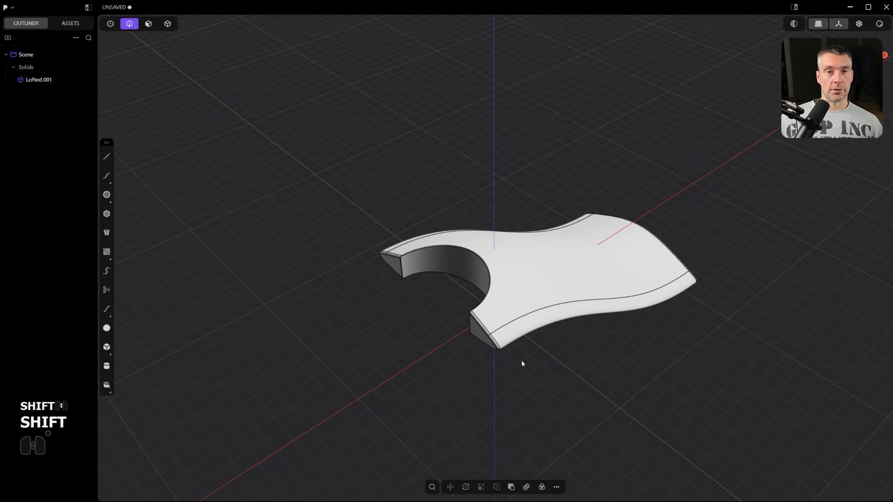